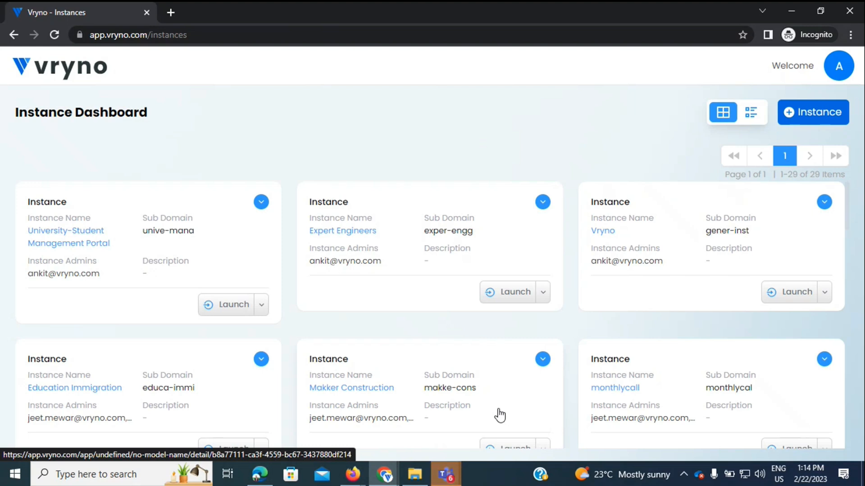
Step: Load vryno.com in a new incognito browser tab
{"action": "left_click", "coordinate": [171, 11]}
{"action": "type", "text": "vry"}
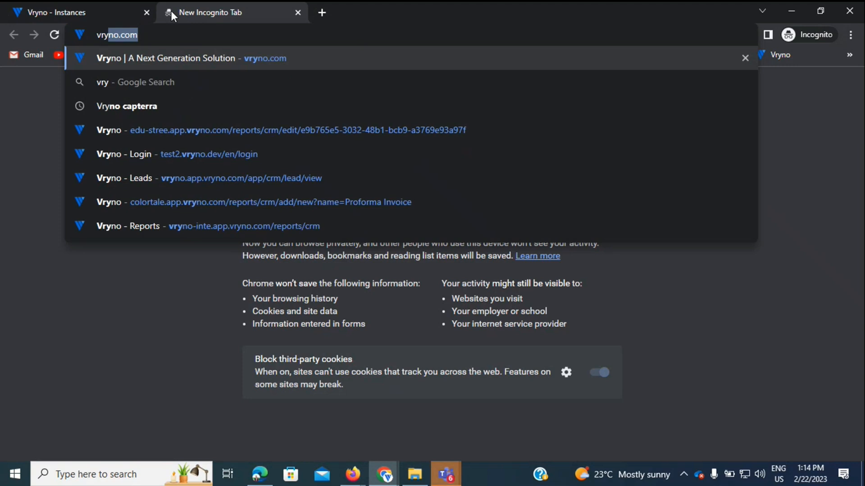
{"action": "key", "text": "Return"}
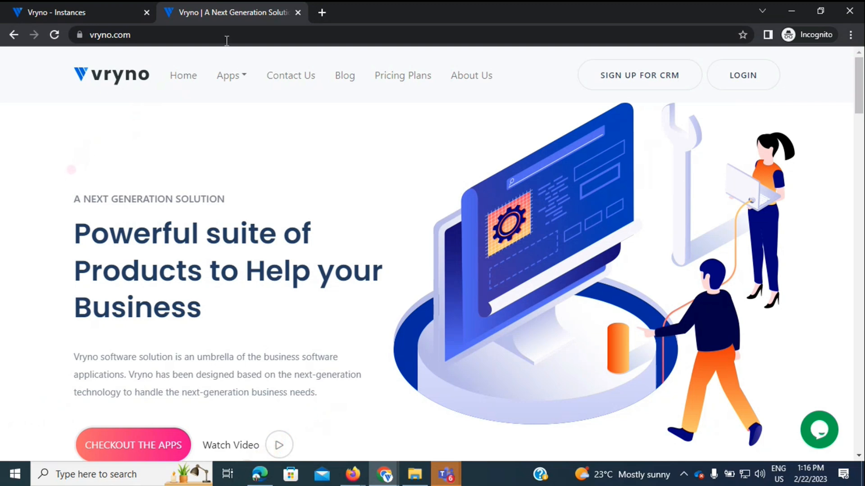
{"action": "left_click", "coordinate": [657, 73]}
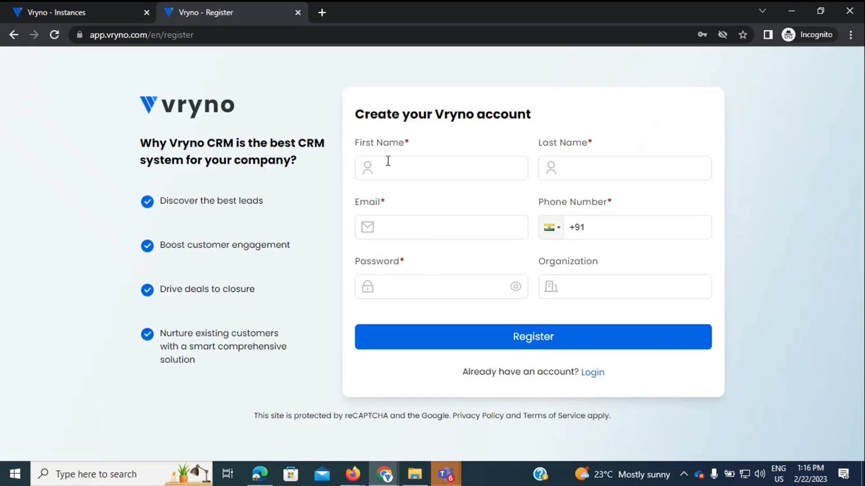
{"action": "left_click", "coordinate": [17, 39]}
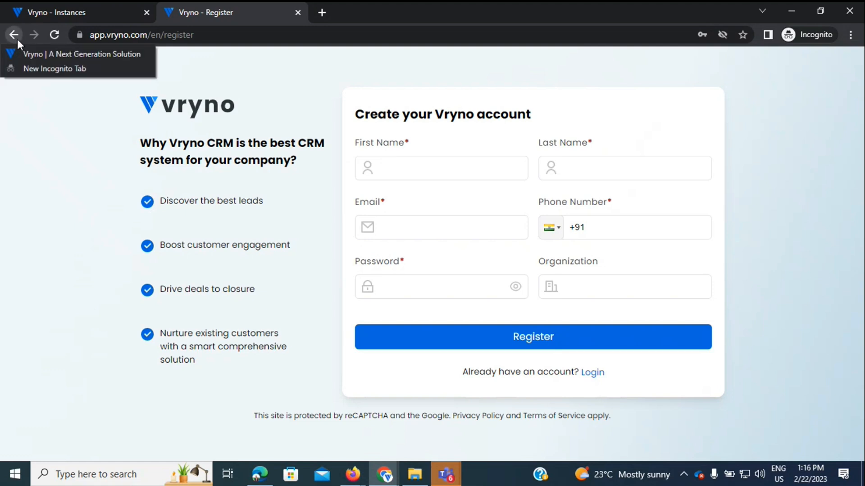
{"action": "left_click", "coordinate": [18, 40]}
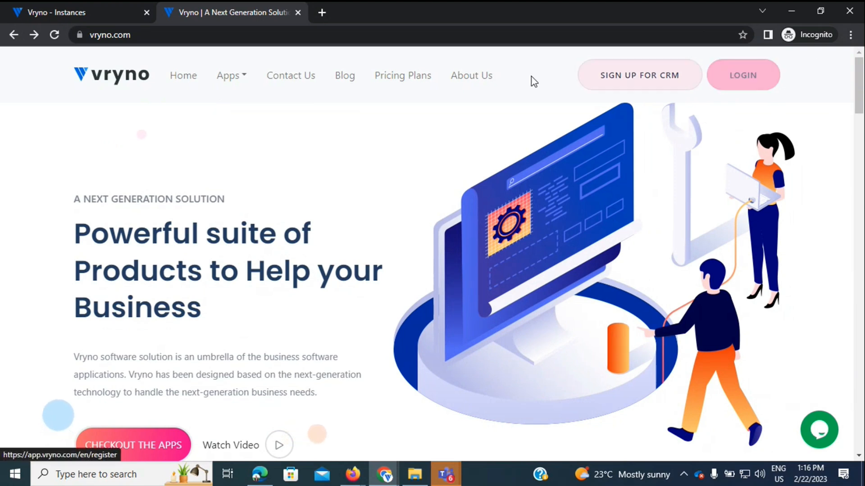
{"action": "left_click", "coordinate": [71, 4]}
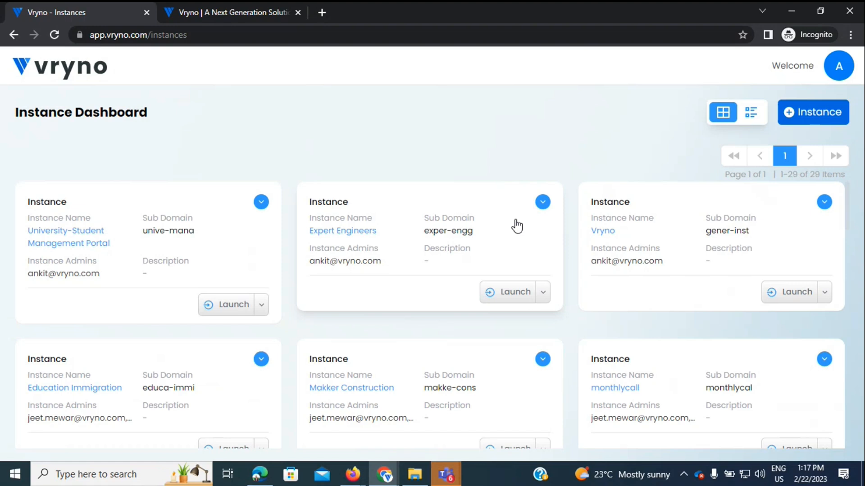
Step: Open the Vryno instance's CRM from the Instance Dashboard
{"action": "left_click", "coordinate": [618, 236]}
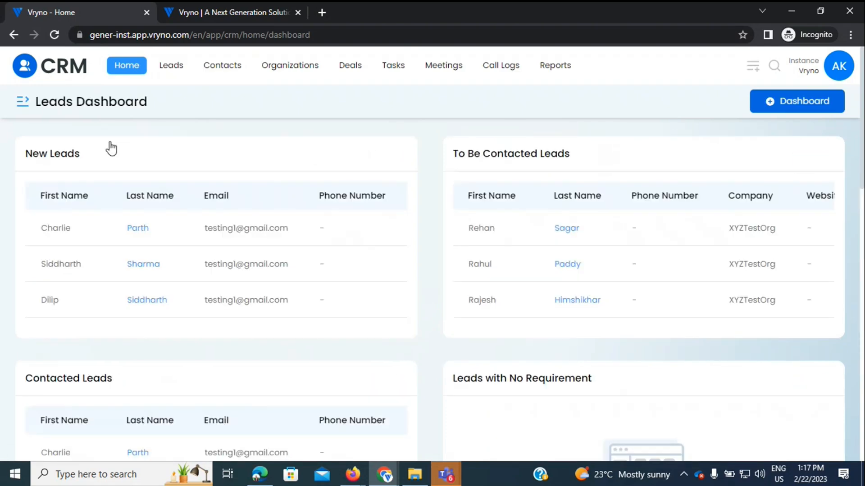
Step: Pick the Default dashboard from the list of available dashboards
{"action": "left_click", "coordinate": [23, 106]}
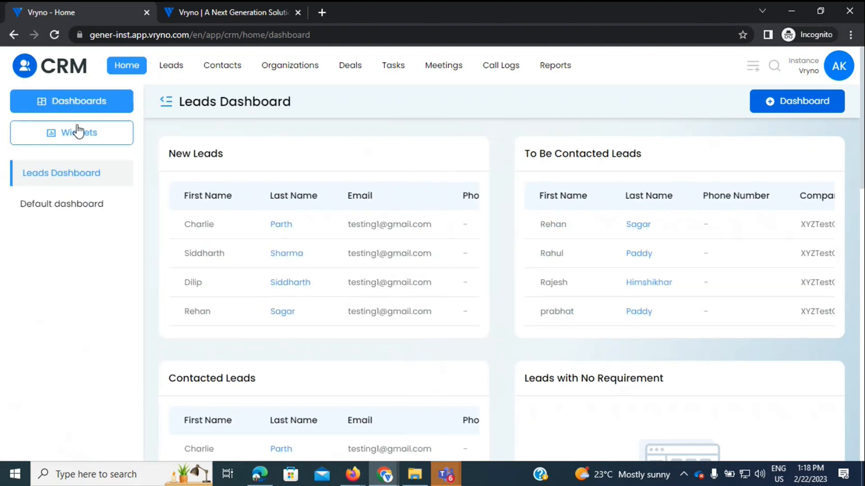
{"action": "left_click", "coordinate": [79, 210]}
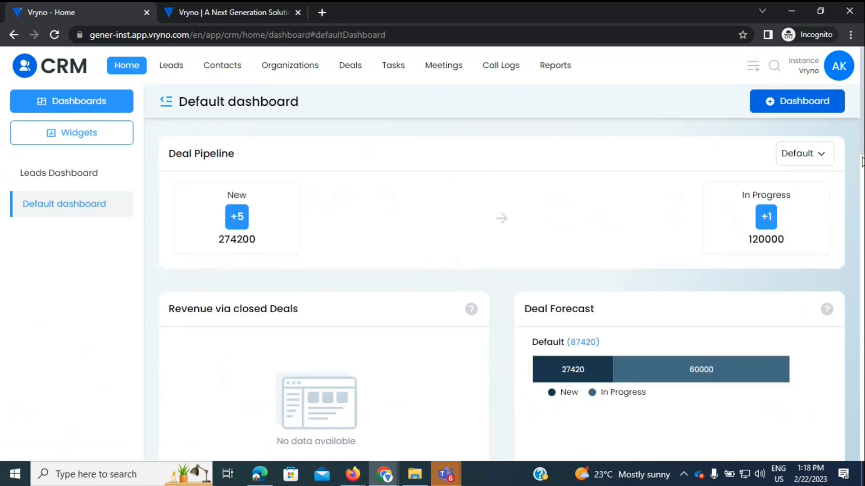
{"action": "left_click", "coordinate": [818, 156]}
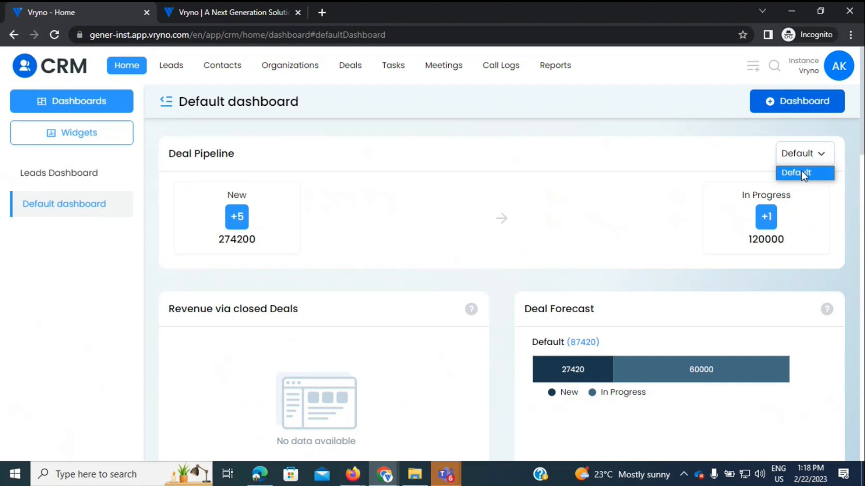
{"action": "left_click", "coordinate": [851, 177]}
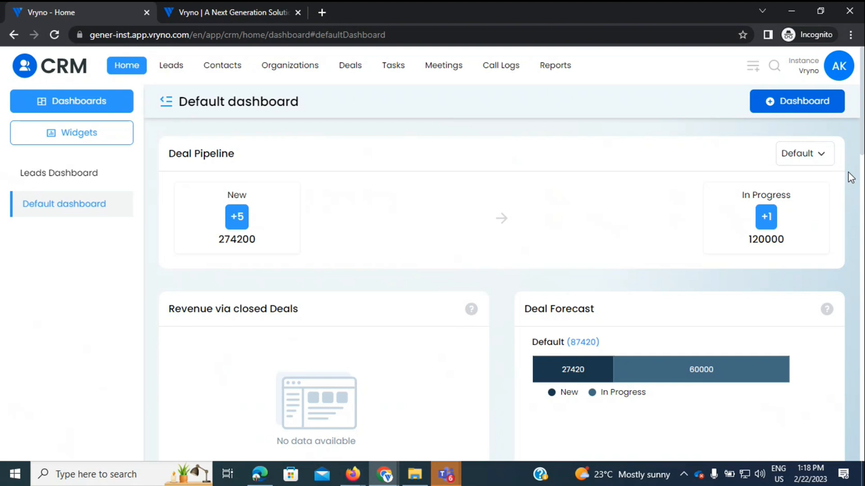
{"action": "scroll", "coordinate": [851, 177], "scroll_direction": "down", "scroll_amount": 3}
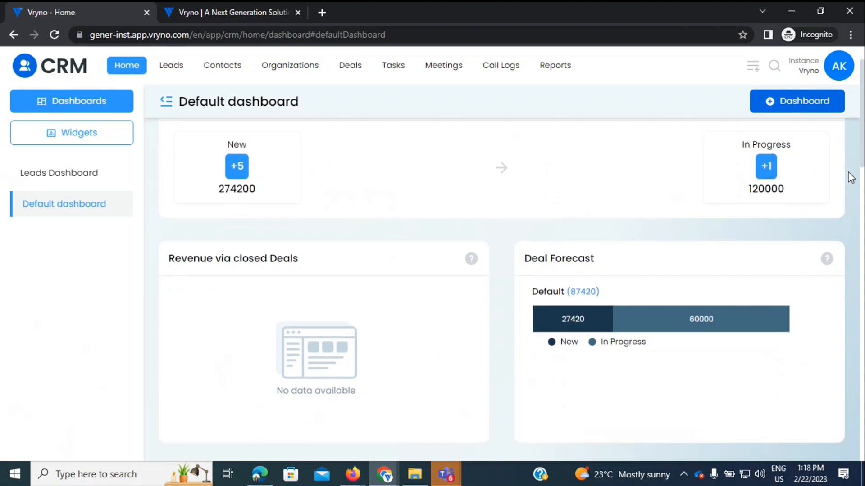
{"action": "scroll", "coordinate": [851, 177], "scroll_direction": "down", "scroll_amount": 2}
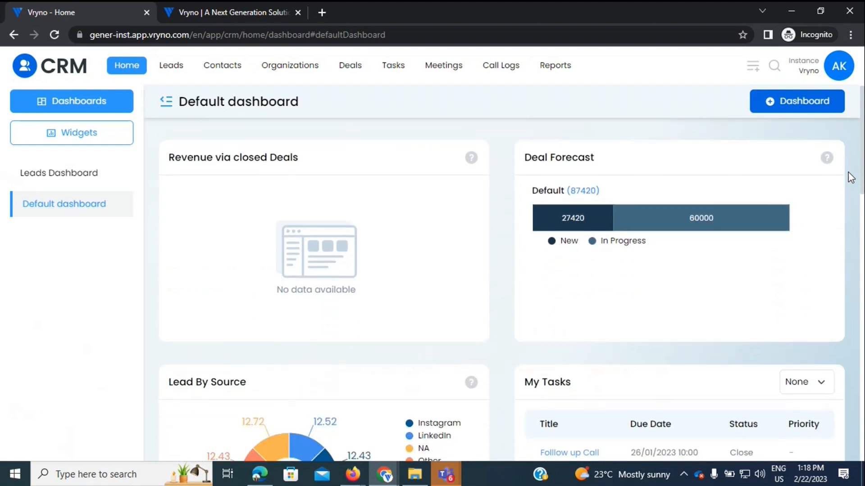
{"action": "scroll", "coordinate": [851, 177], "scroll_direction": "down", "scroll_amount": 5}
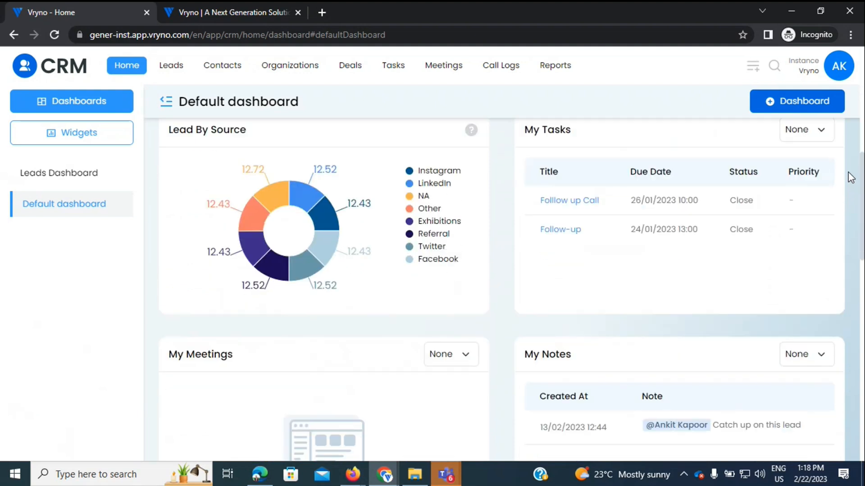
{"action": "scroll", "coordinate": [850, 177], "scroll_direction": "up", "scroll_amount": 1}
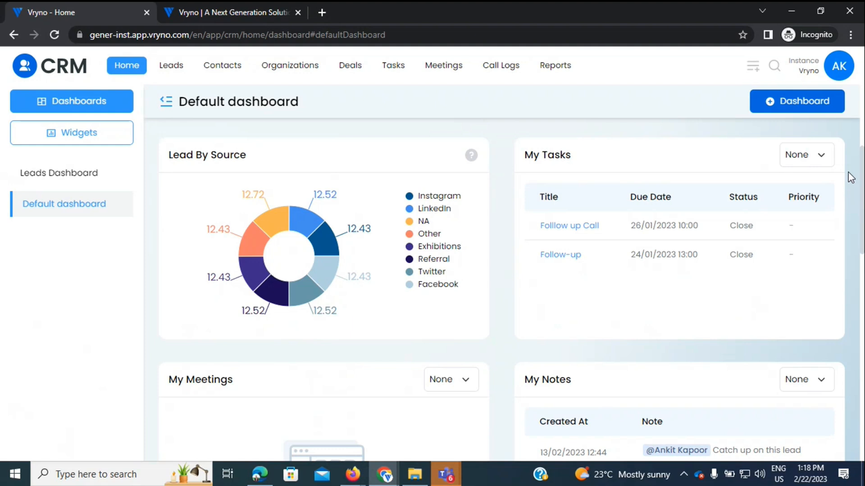
{"action": "left_click", "coordinate": [820, 156]}
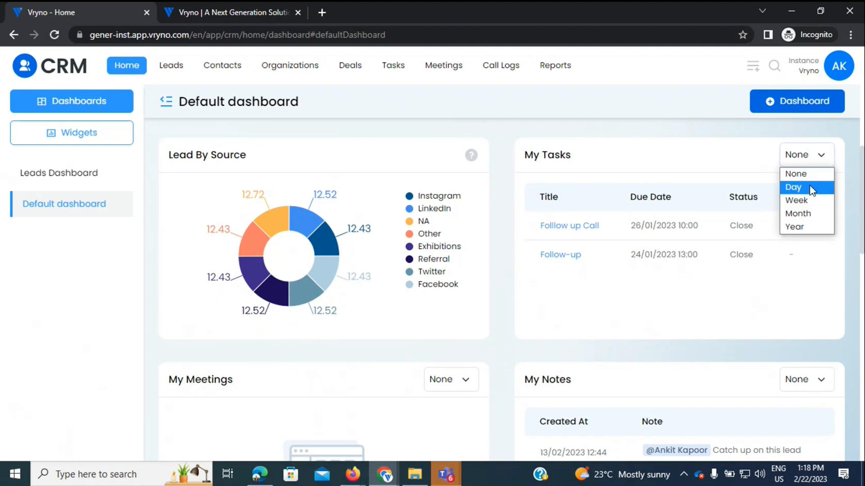
{"action": "left_click", "coordinate": [844, 201]}
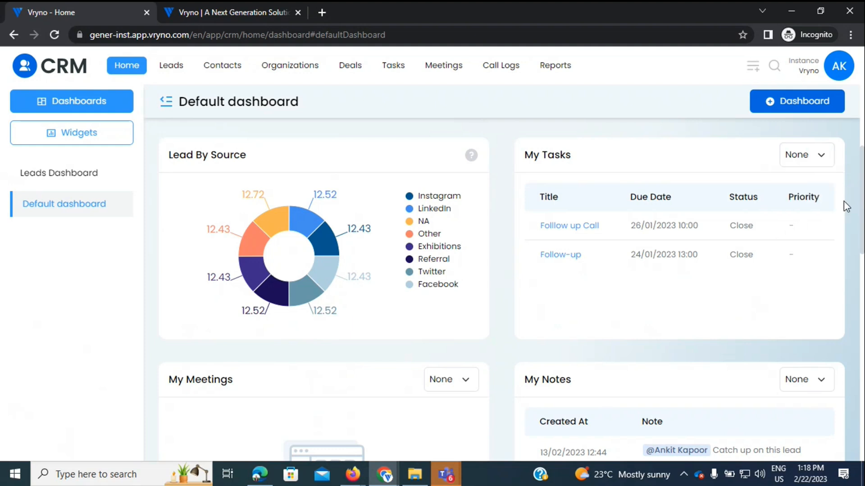
{"action": "scroll", "coordinate": [844, 201], "scroll_direction": "down", "scroll_amount": 3}
{"action": "scroll", "coordinate": [844, 207], "scroll_direction": "down", "scroll_amount": 2}
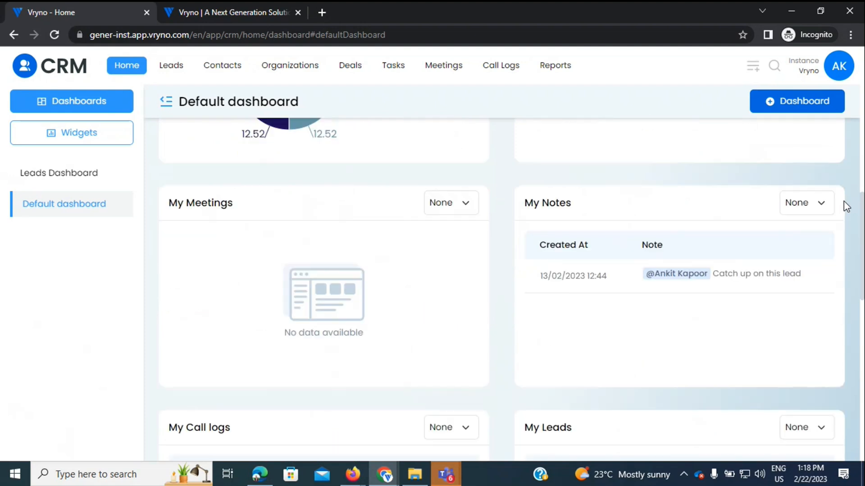
{"action": "scroll", "coordinate": [845, 205], "scroll_direction": "down", "scroll_amount": 1}
{"action": "scroll", "coordinate": [845, 205], "scroll_direction": "down", "scroll_amount": 1}
{"action": "scroll", "coordinate": [845, 205], "scroll_direction": "down", "scroll_amount": 6}
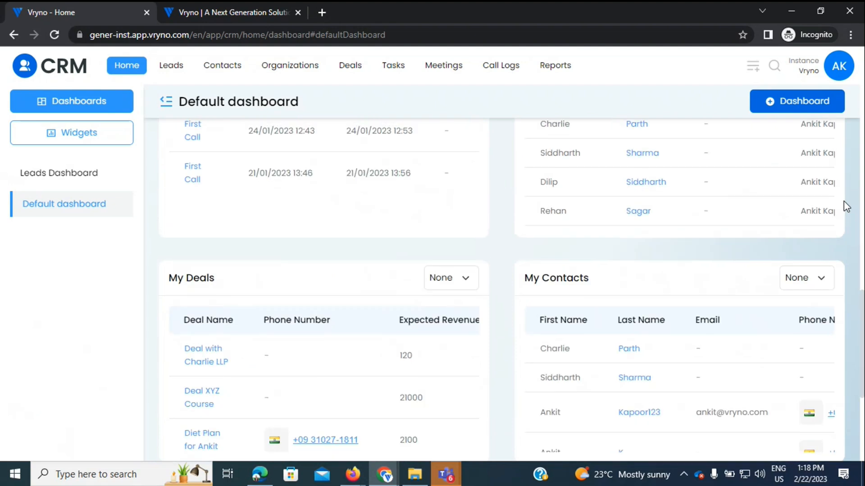
{"action": "scroll", "coordinate": [843, 202], "scroll_direction": "up", "scroll_amount": 3}
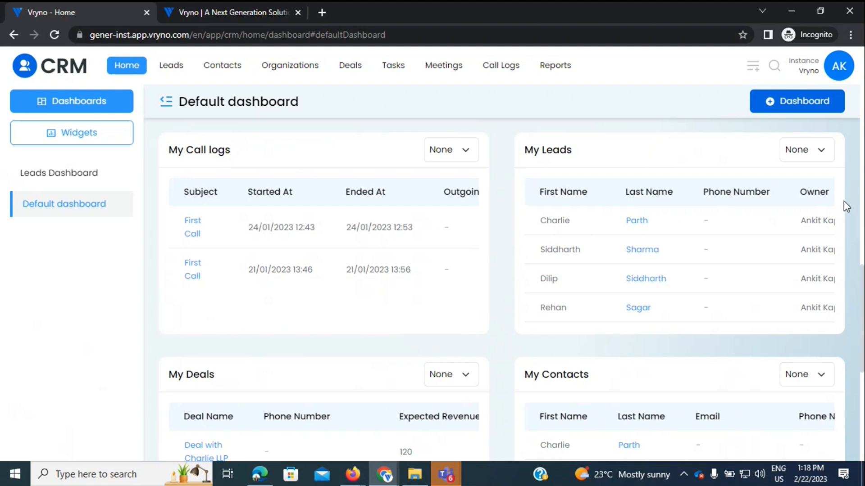
{"action": "scroll", "coordinate": [844, 200], "scroll_direction": "down", "scroll_amount": 2}
{"action": "scroll", "coordinate": [844, 200], "scroll_direction": "down", "scroll_amount": 5}
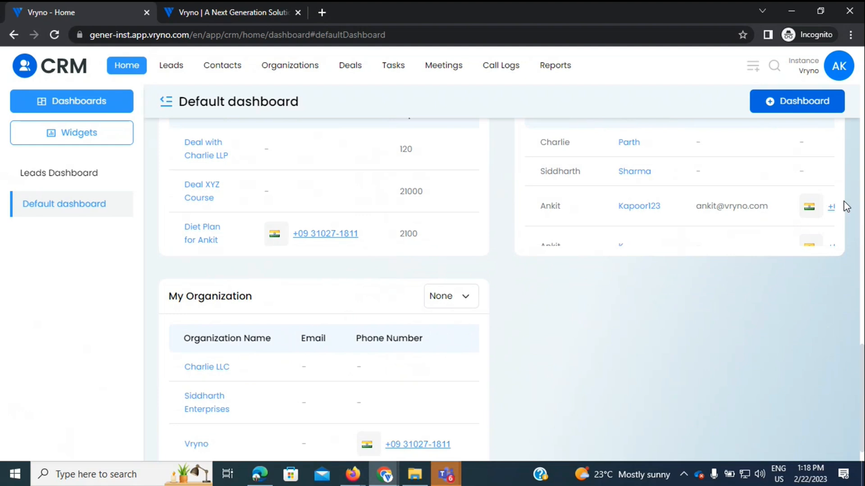
{"action": "scroll", "coordinate": [844, 201], "scroll_direction": "up", "scroll_amount": 1}
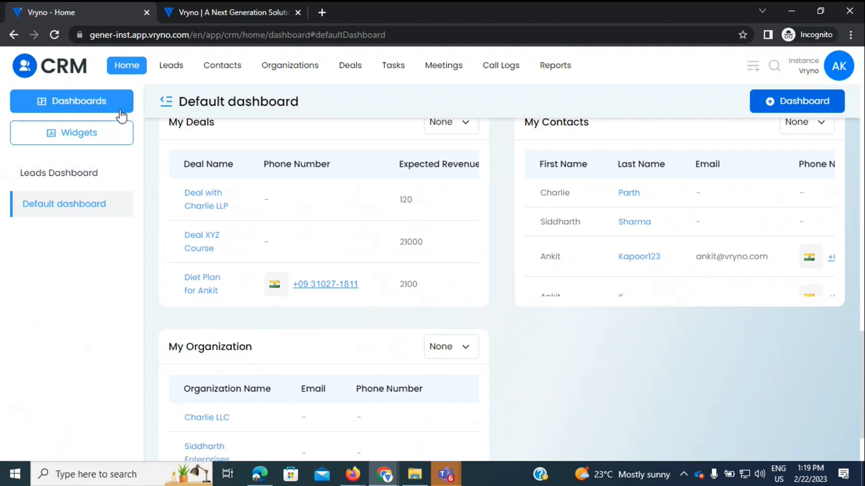
Step: Switch to the Leads Dashboard and scroll down to the Exhibitions and Other Sources lead tables
{"action": "left_click", "coordinate": [56, 176]}
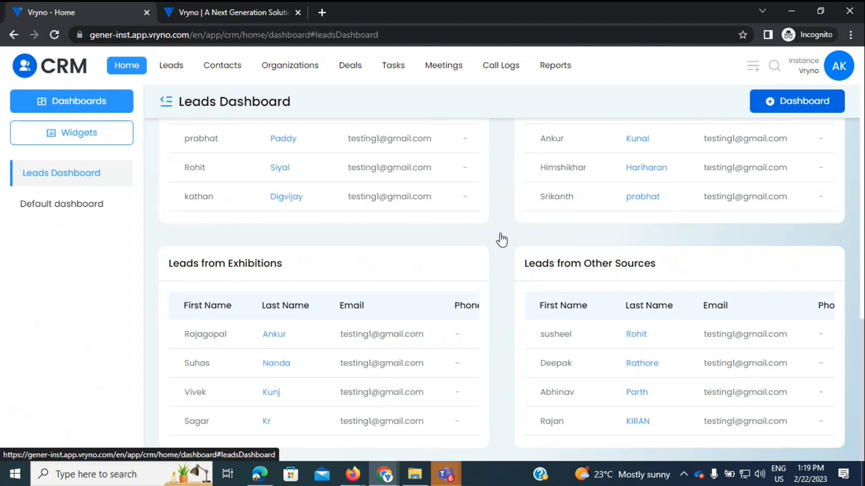
{"action": "scroll", "coordinate": [502, 238], "scroll_direction": "up", "scroll_amount": 1}
{"action": "scroll", "coordinate": [503, 239], "scroll_direction": "up", "scroll_amount": 10}
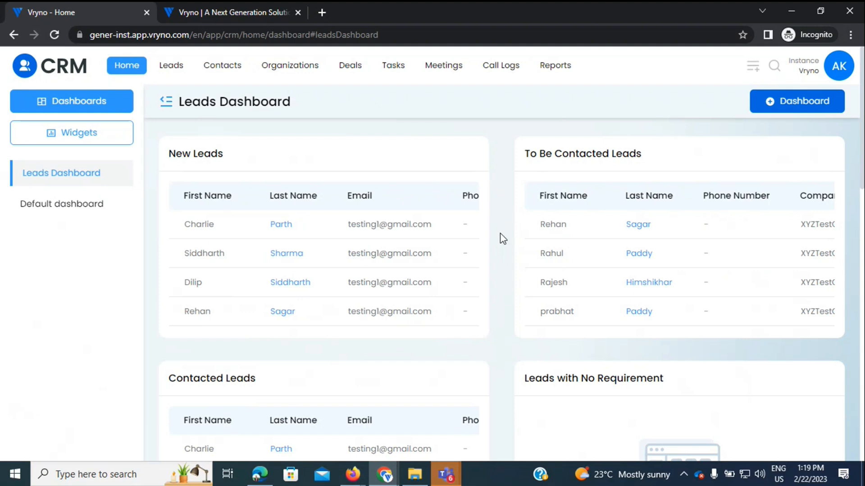
{"action": "scroll", "coordinate": [503, 239], "scroll_direction": "down", "scroll_amount": 1}
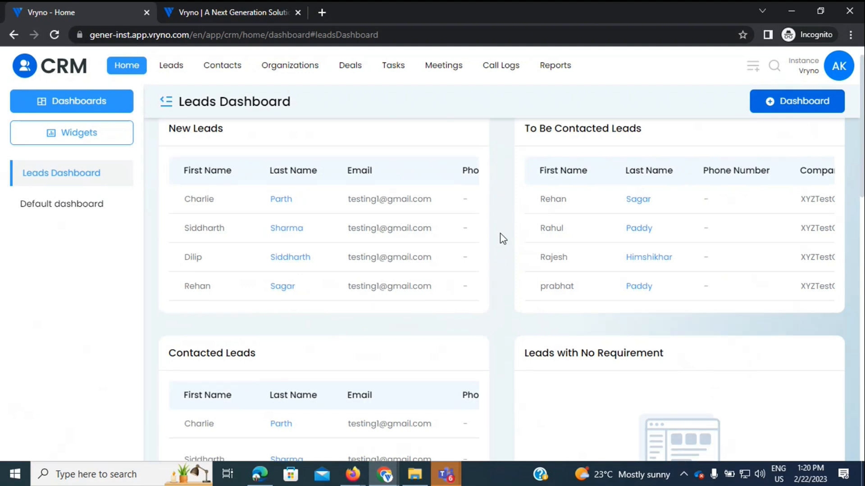
{"action": "scroll", "coordinate": [503, 239], "scroll_direction": "down", "scroll_amount": 4}
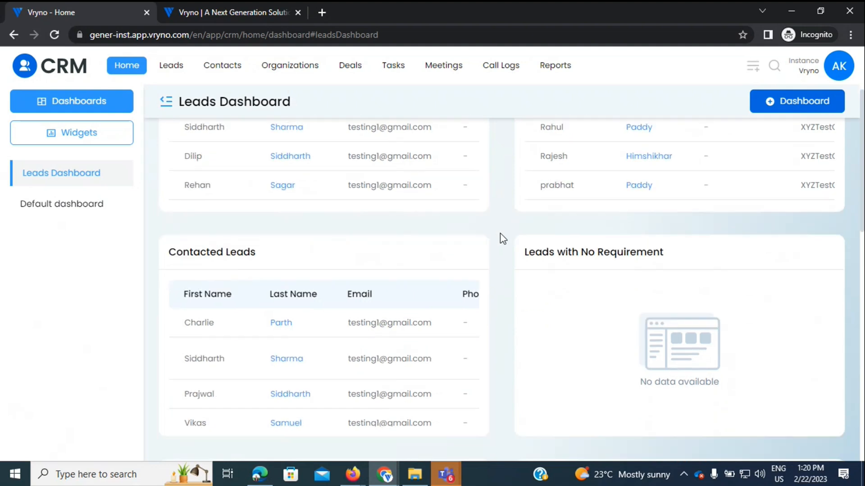
{"action": "scroll", "coordinate": [503, 239], "scroll_direction": "down", "scroll_amount": 4}
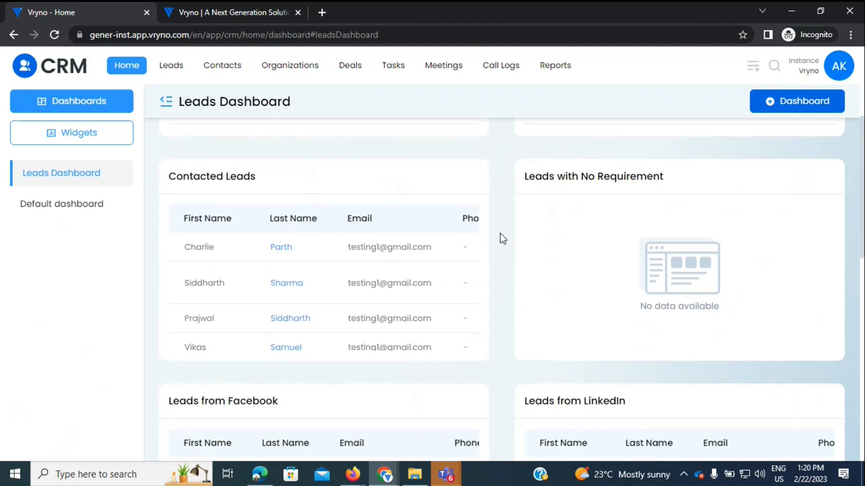
{"action": "scroll", "coordinate": [503, 239], "scroll_direction": "down", "scroll_amount": 4}
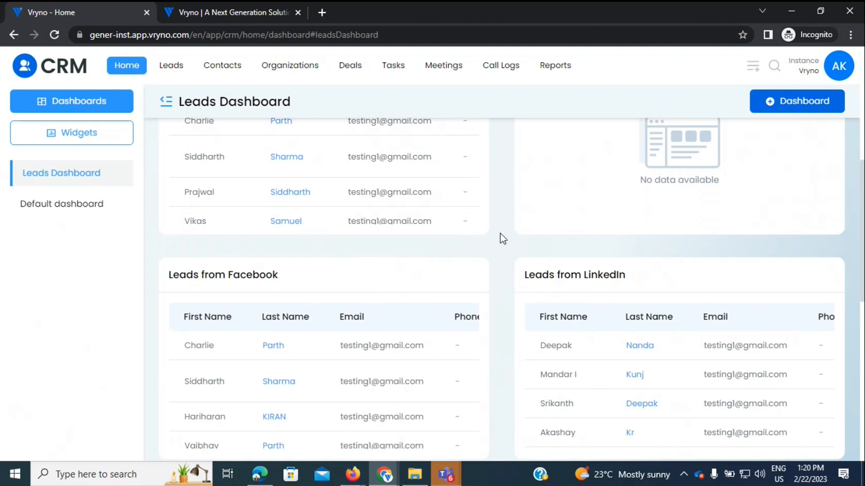
{"action": "scroll", "coordinate": [503, 240], "scroll_direction": "down", "scroll_amount": 12}
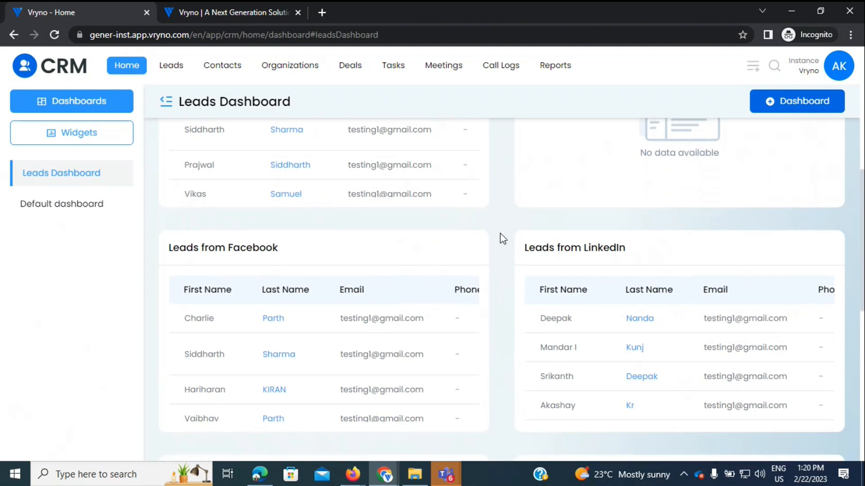
{"action": "scroll", "coordinate": [503, 239], "scroll_direction": "down", "scroll_amount": 6}
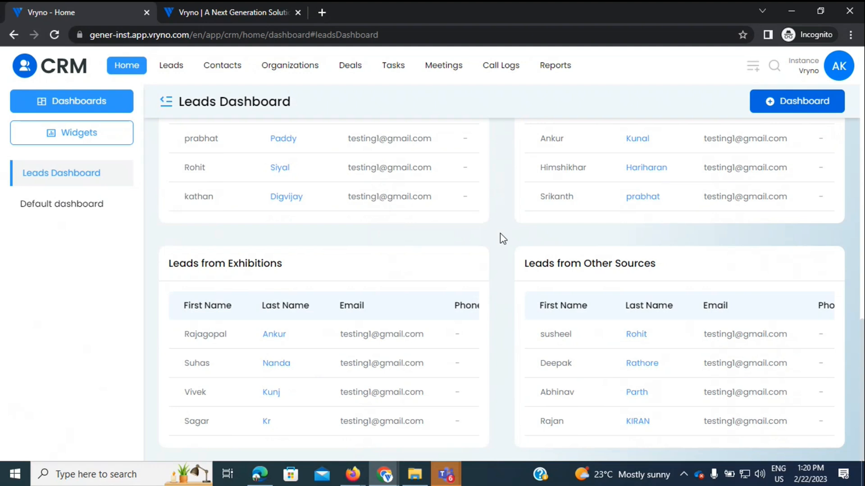
Step: Open the full list of 123 leads and start a new lead with + Leads
{"action": "left_click", "coordinate": [174, 66]}
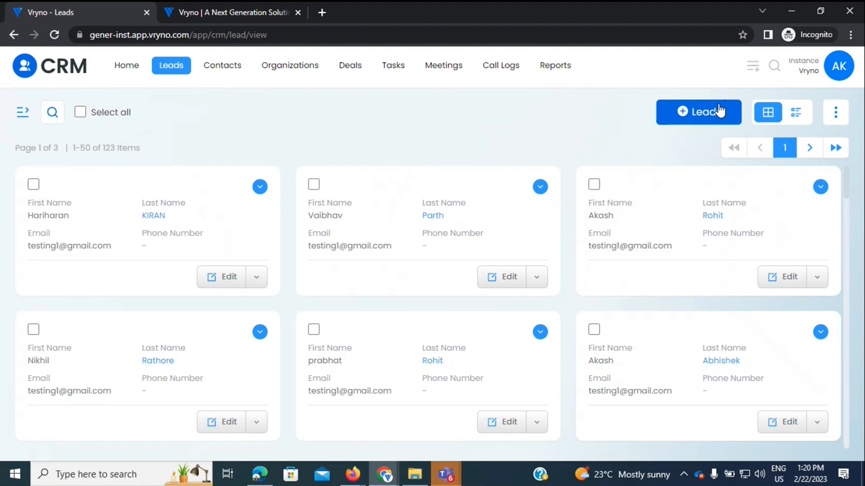
{"action": "left_click", "coordinate": [702, 115]}
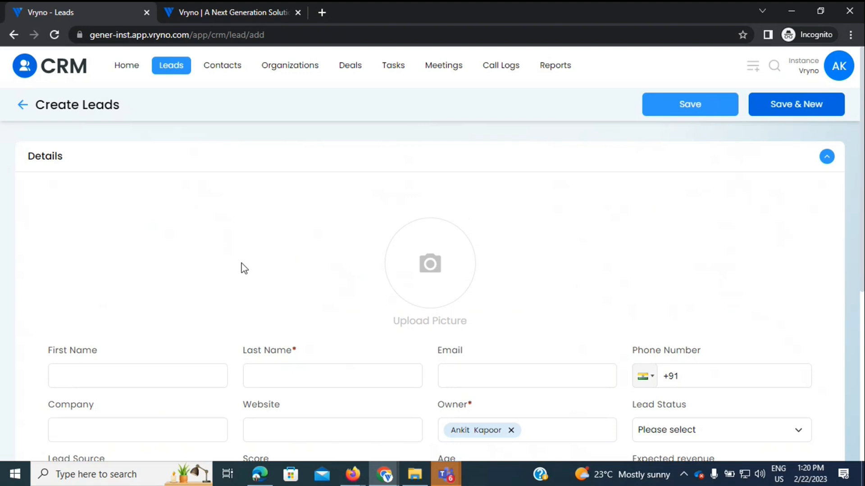
Step: Scroll through the blank Create Leads form and inspect the Lead Status and Lead Source options
{"action": "scroll", "coordinate": [243, 268], "scroll_direction": "down", "scroll_amount": 3}
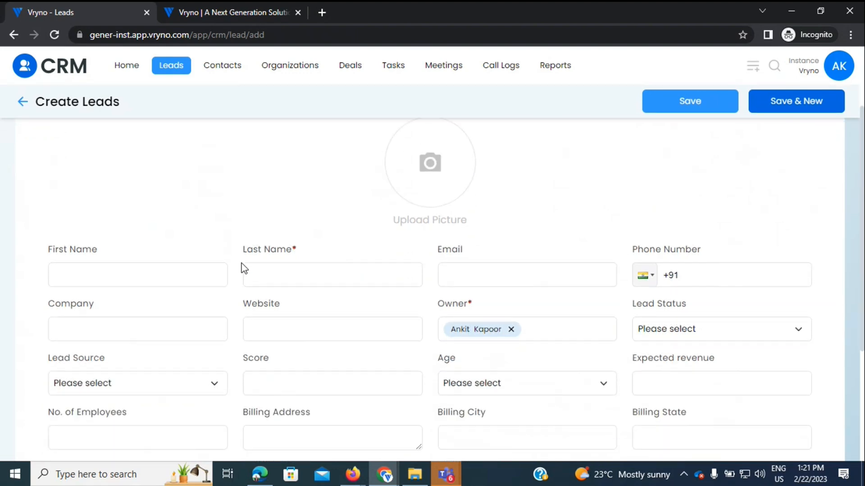
{"action": "scroll", "coordinate": [243, 268], "scroll_direction": "down", "scroll_amount": 1}
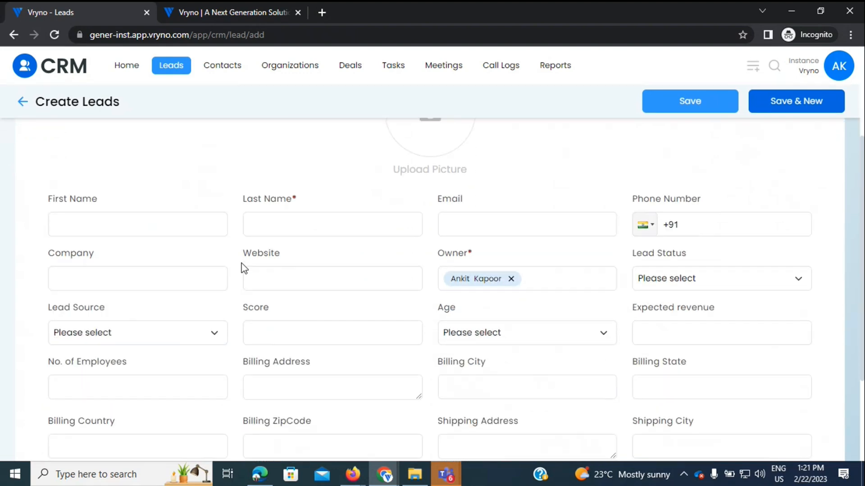
{"action": "scroll", "coordinate": [244, 268], "scroll_direction": "down", "scroll_amount": 1}
{"action": "scroll", "coordinate": [244, 269], "scroll_direction": "down", "scroll_amount": 1}
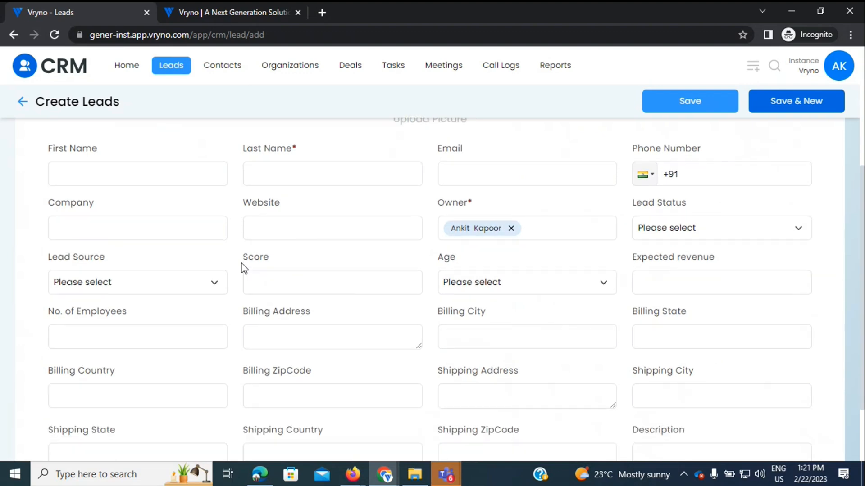
{"action": "left_click", "coordinate": [666, 239]}
{"action": "left_click", "coordinate": [155, 286]}
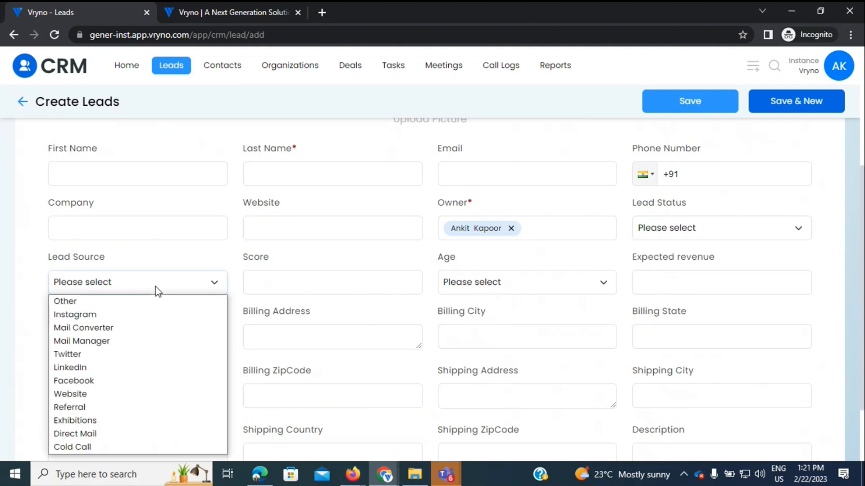
{"action": "left_click", "coordinate": [218, 248]}
{"action": "scroll", "coordinate": [218, 248], "scroll_direction": "down", "scroll_amount": 2}
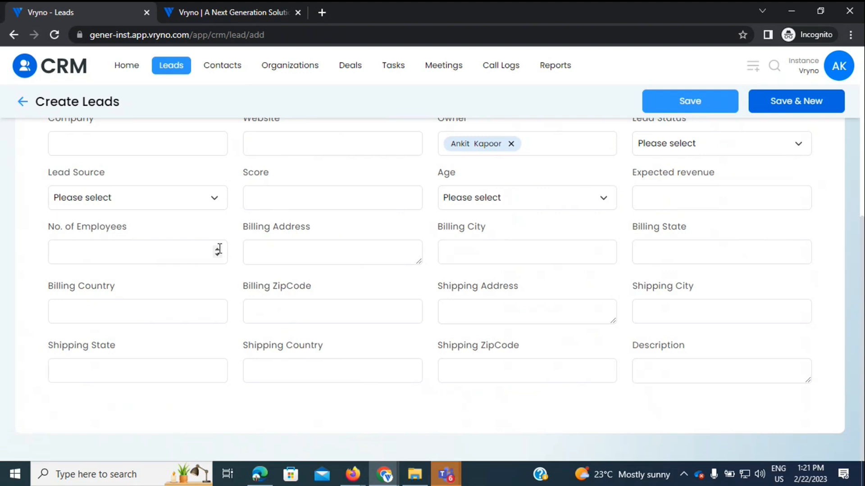
{"action": "scroll", "coordinate": [220, 249], "scroll_direction": "up", "scroll_amount": 5}
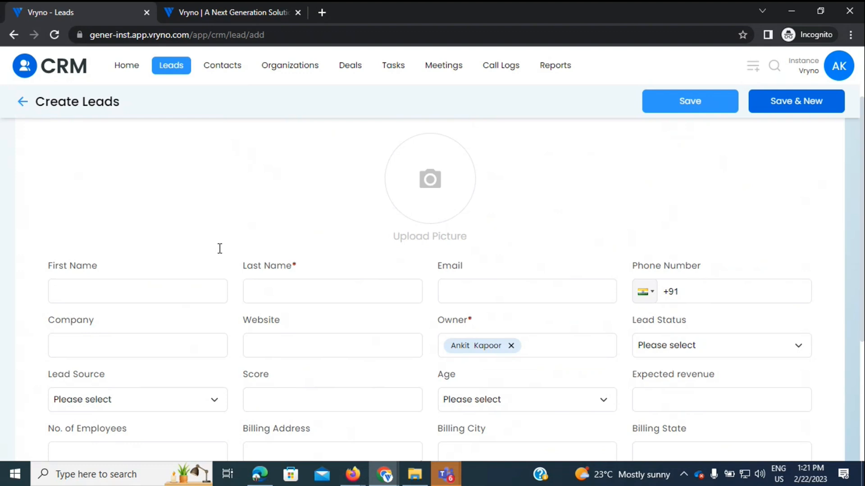
Step: Leave the form unsaved, glance at the first lead's details, and return to the leads list
{"action": "left_click", "coordinate": [174, 71]}
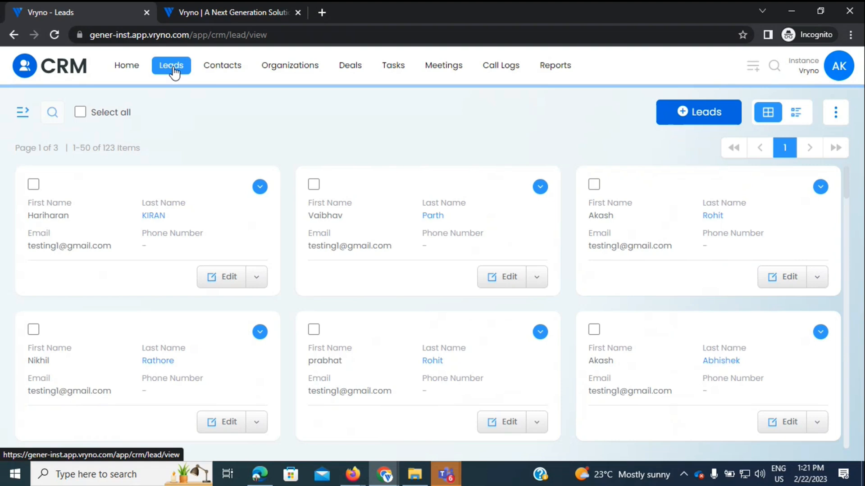
{"action": "left_click", "coordinate": [102, 219]}
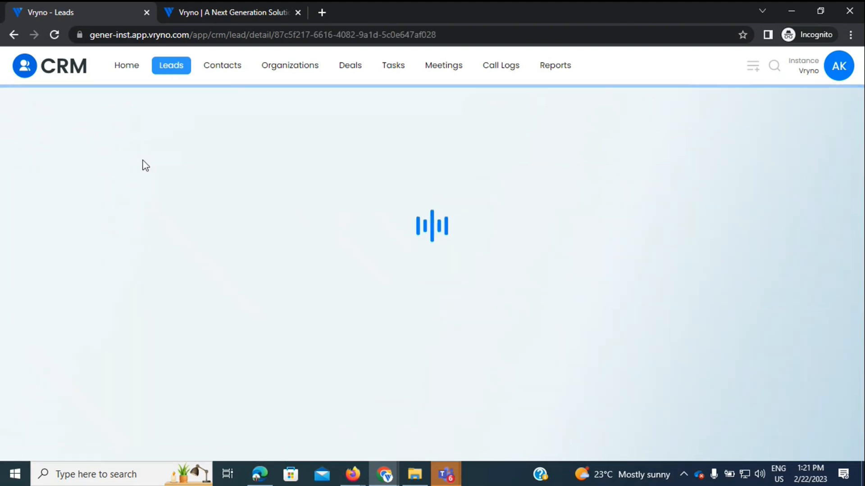
{"action": "left_click", "coordinate": [171, 68]}
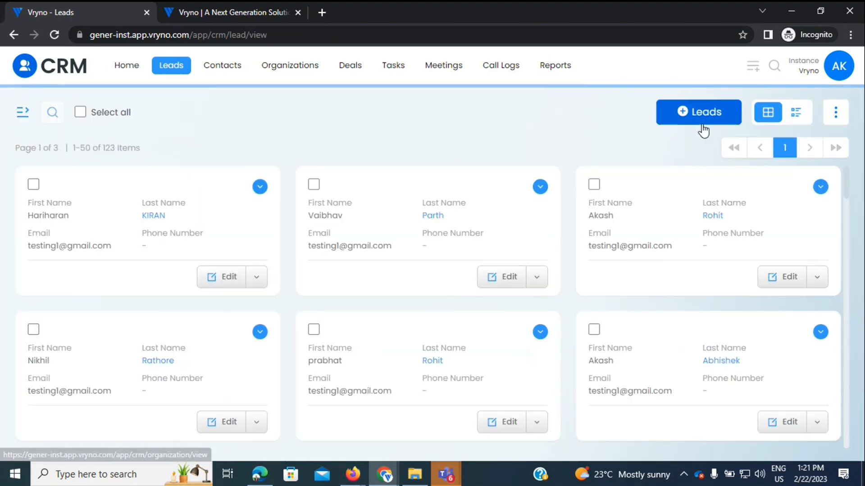
Step: Start a new lead and enter the person's first name, last name and e-mail address
{"action": "left_click", "coordinate": [702, 127]}
{"action": "left_click", "coordinate": [103, 369]}
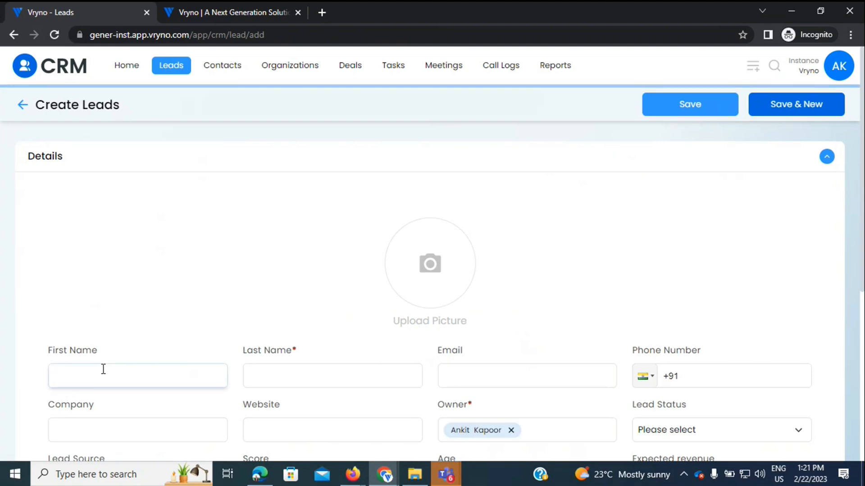
{"action": "left_click", "coordinate": [257, 384]}
{"action": "left_click", "coordinate": [509, 387]}
{"action": "left_click", "coordinate": [740, 375]}
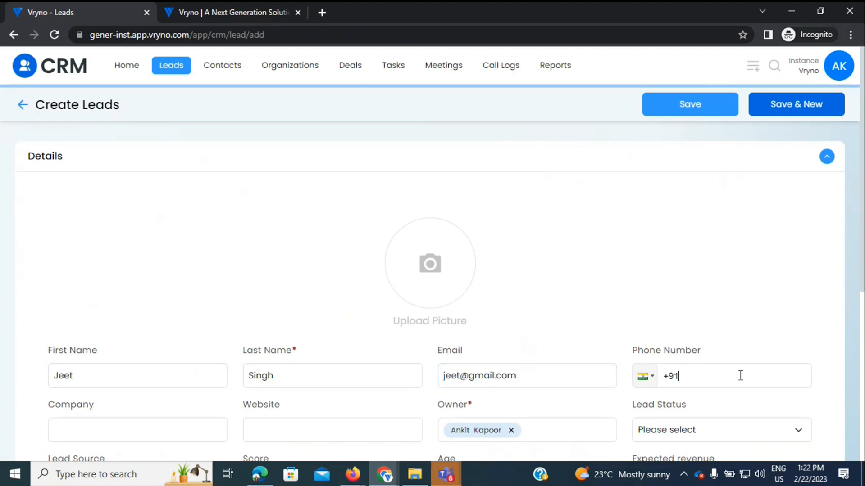
{"action": "left_click", "coordinate": [87, 428]}
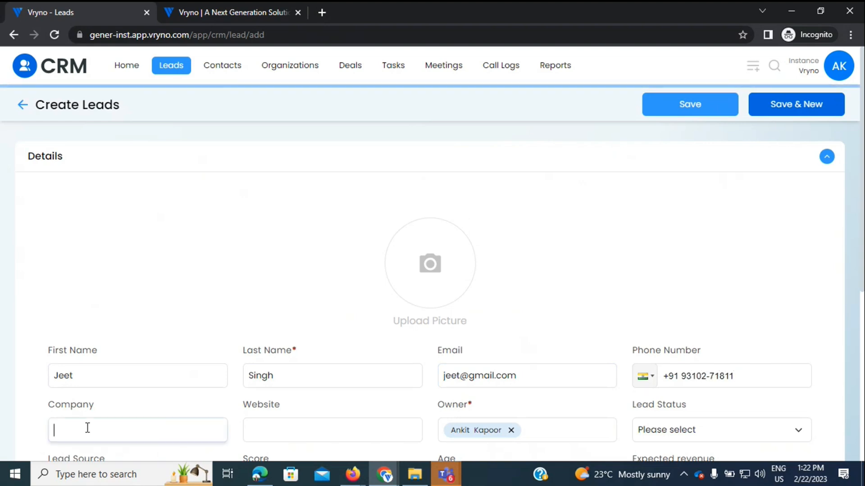
{"action": "type", "text": "Vryno"}
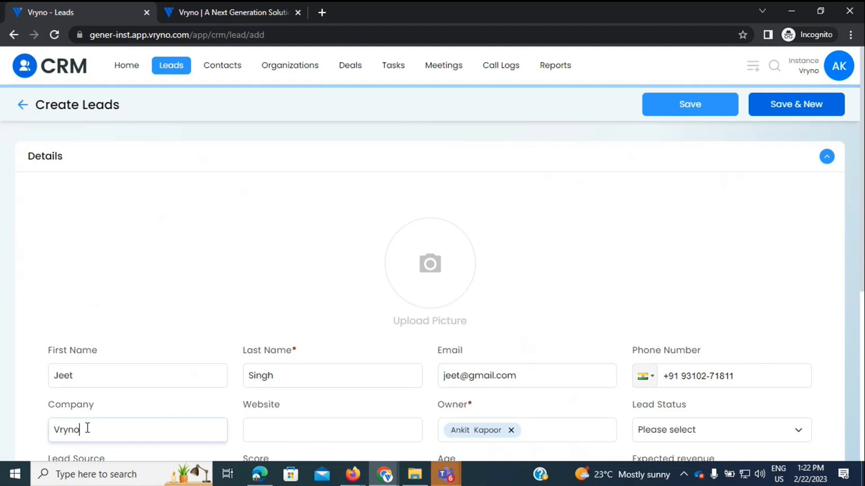
{"action": "left_click", "coordinate": [306, 430]}
{"action": "type", "text": "www.vryno.com"}
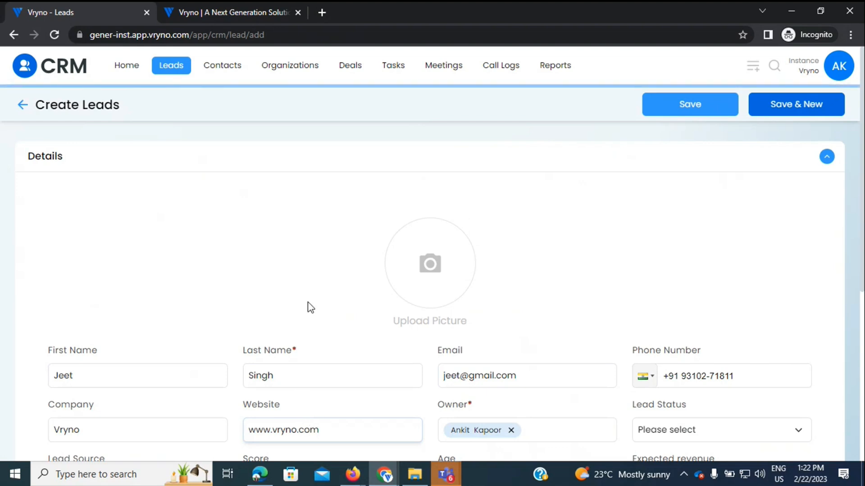
{"action": "scroll", "coordinate": [309, 306], "scroll_direction": "down", "scroll_amount": 4}
{"action": "left_click", "coordinate": [709, 261]}
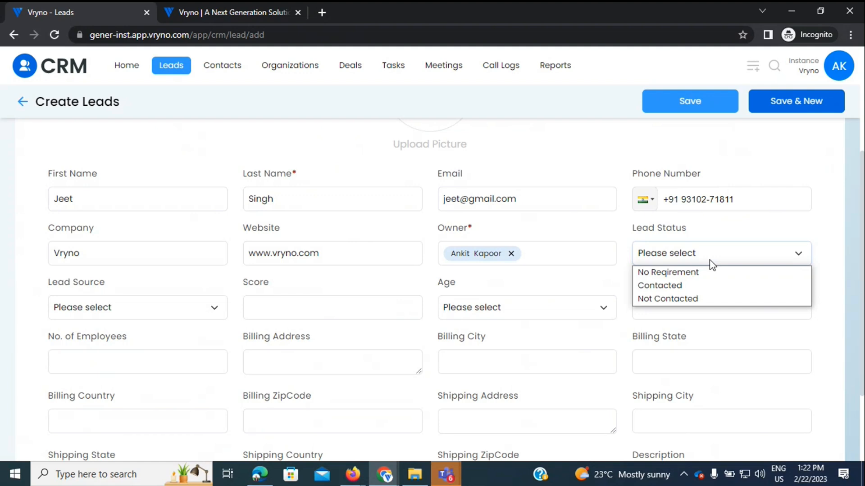
Step: Set lead status Not Contacted, source Facebook, score 8 and age 27
{"action": "key", "text": "Down"}
{"action": "key", "text": "Down"}
{"action": "key", "text": "Down"}
{"action": "key", "text": "Return"}
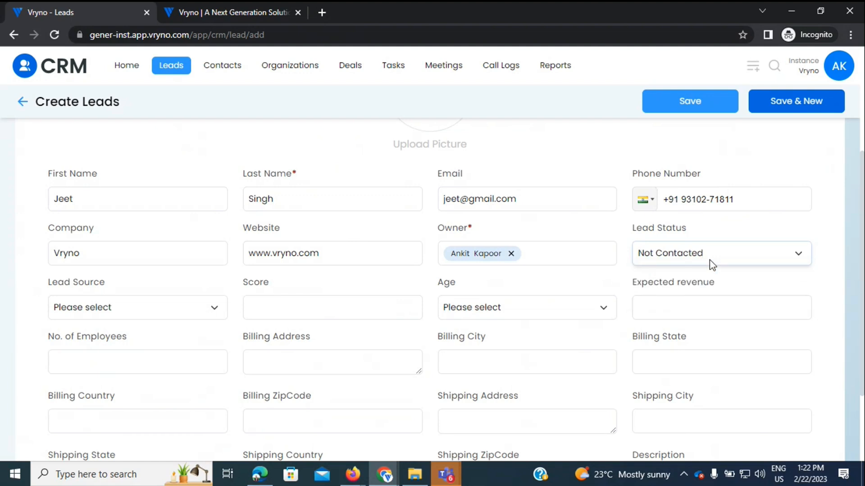
{"action": "left_click", "coordinate": [176, 314]}
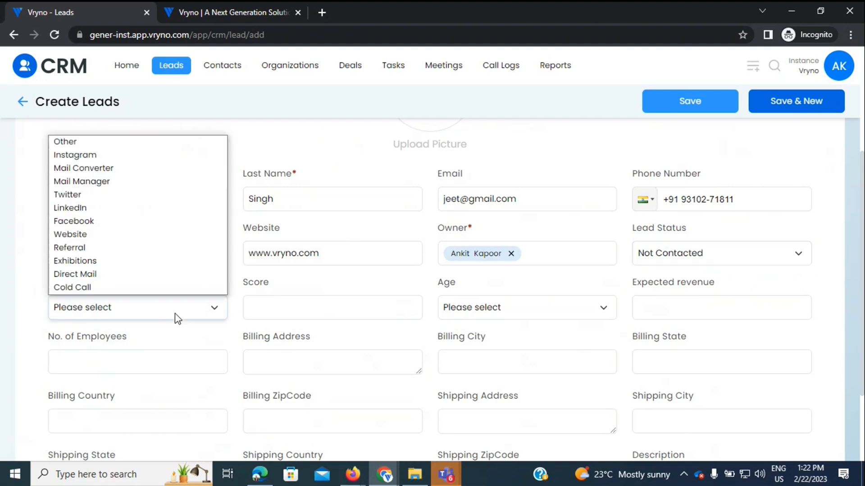
{"action": "key", "text": "f"}
{"action": "key", "text": "Return"}
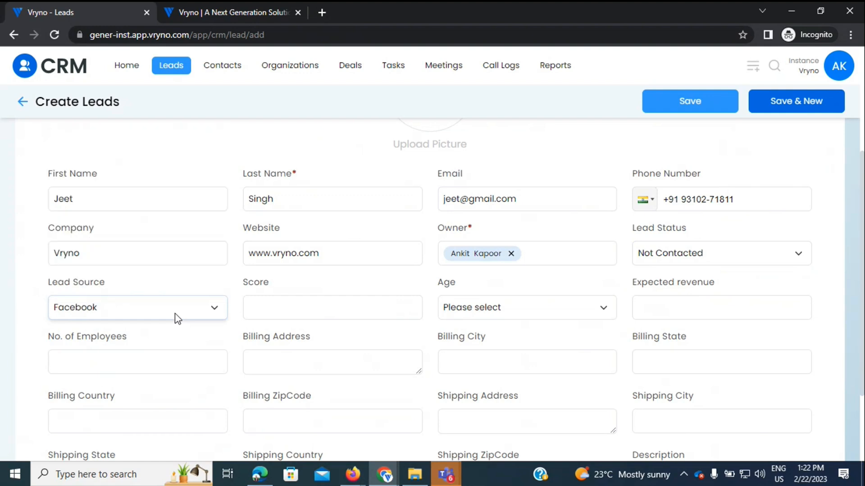
{"action": "left_click", "coordinate": [299, 314]}
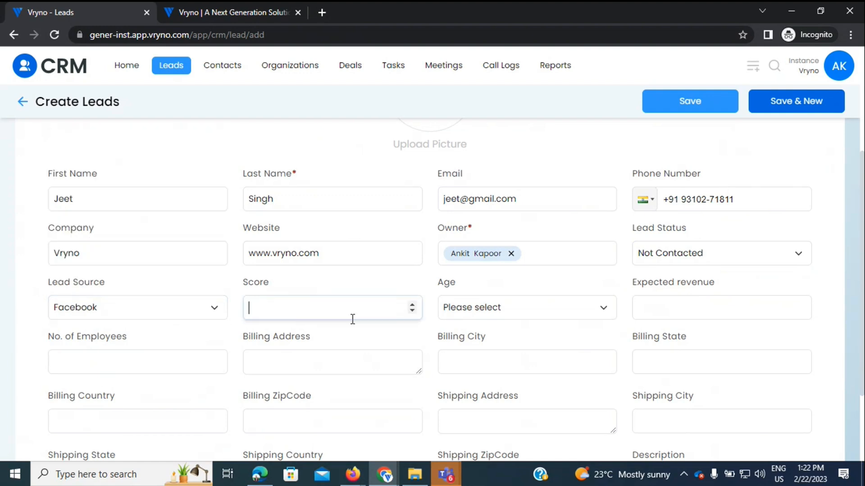
{"action": "type", "text": "8"}
{"action": "left_click", "coordinate": [431, 300]}
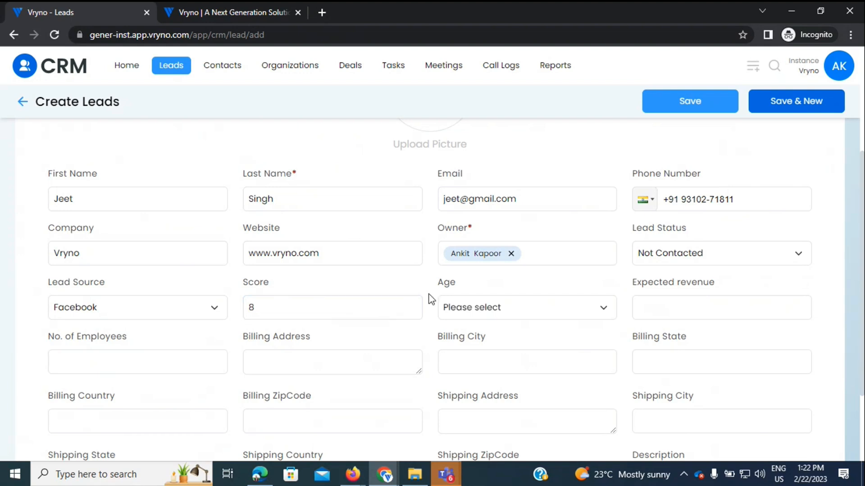
{"action": "left_click", "coordinate": [471, 311]}
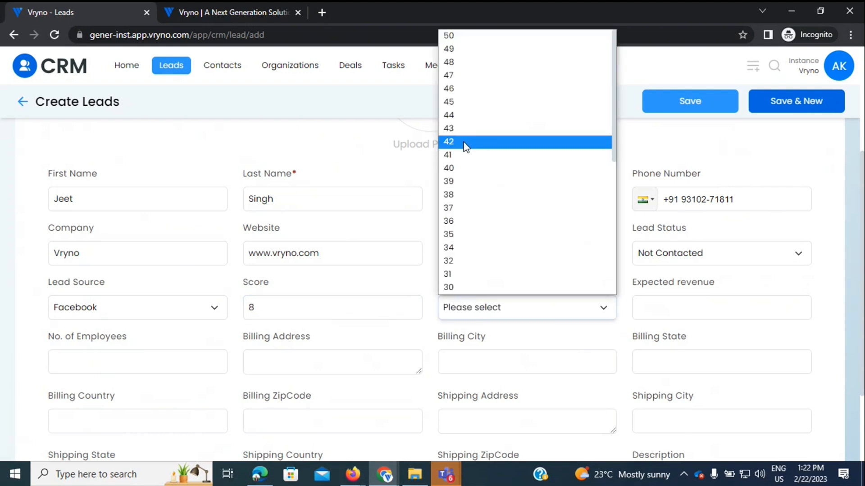
{"action": "key", "text": "Down"}
{"action": "key", "text": "Down"}
{"action": "key", "text": "Down"}
{"action": "key", "text": "Down"}
{"action": "key", "text": "Down"}
{"action": "key", "text": "Down"}
{"action": "key", "text": "Down"}
{"action": "key", "text": "Down"}
{"action": "key", "text": "Down"}
{"action": "key", "text": "Down"}
{"action": "key", "text": "Down"}
{"action": "key", "text": "Down"}
{"action": "key", "text": "Down"}
{"action": "key", "text": "Down"}
{"action": "key", "text": "Down"}
{"action": "key", "text": "Down"}
{"action": "key", "text": "Down"}
{"action": "key", "text": "Down"}
{"action": "key", "text": "Down"}
{"action": "key", "text": "Down"}
{"action": "key", "text": "Down"}
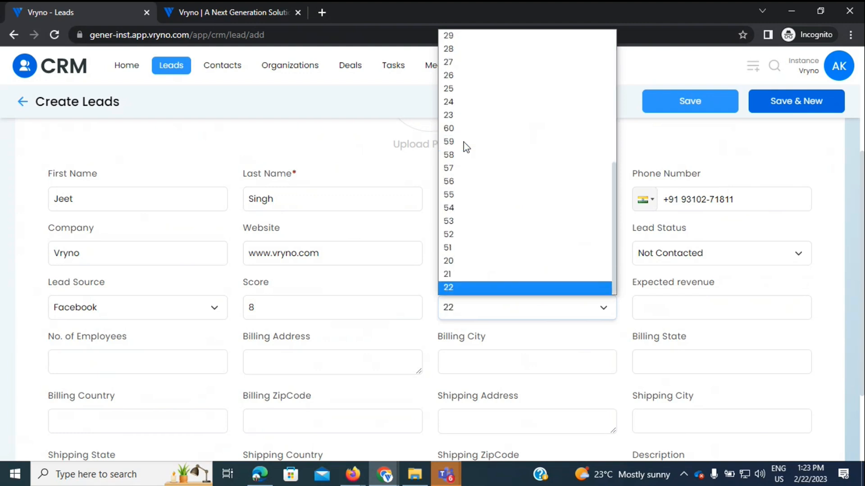
{"action": "left_click", "coordinate": [464, 63]}
Step: Pass through the expected revenue, billing address and description fields, then save the lead
{"action": "scroll", "coordinate": [409, 287], "scroll_direction": "down", "scroll_amount": 3}
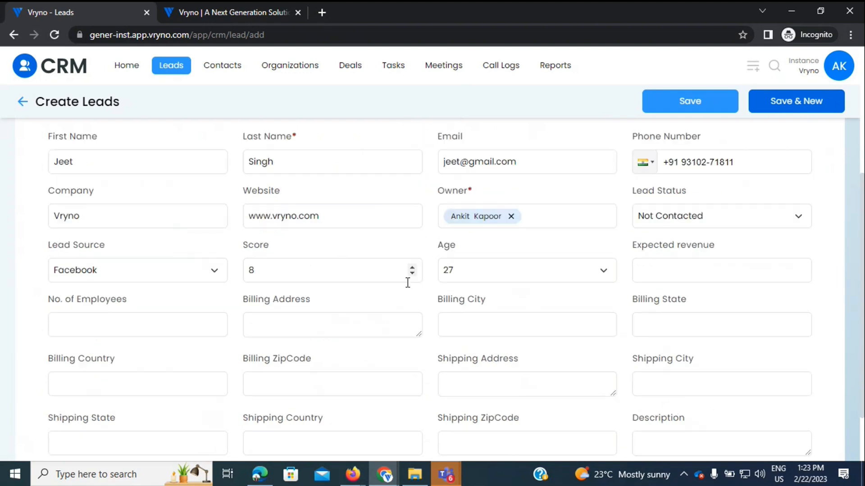
{"action": "left_click", "coordinate": [691, 217]}
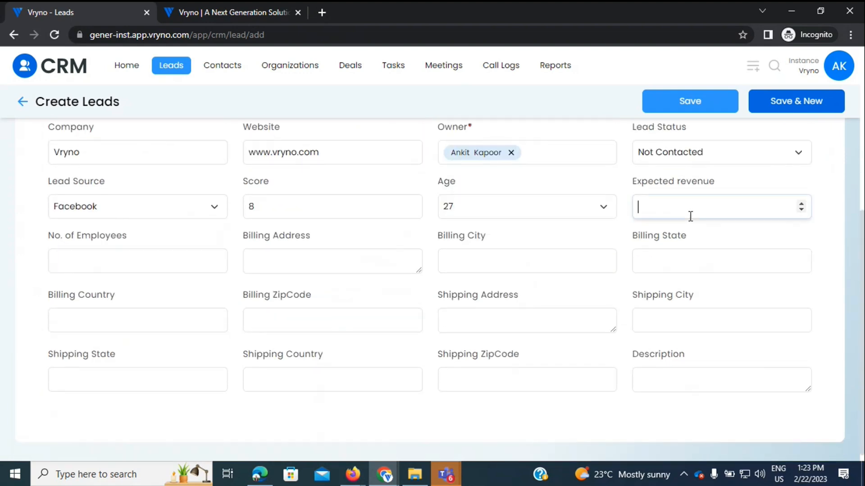
{"action": "left_click", "coordinate": [118, 266]}
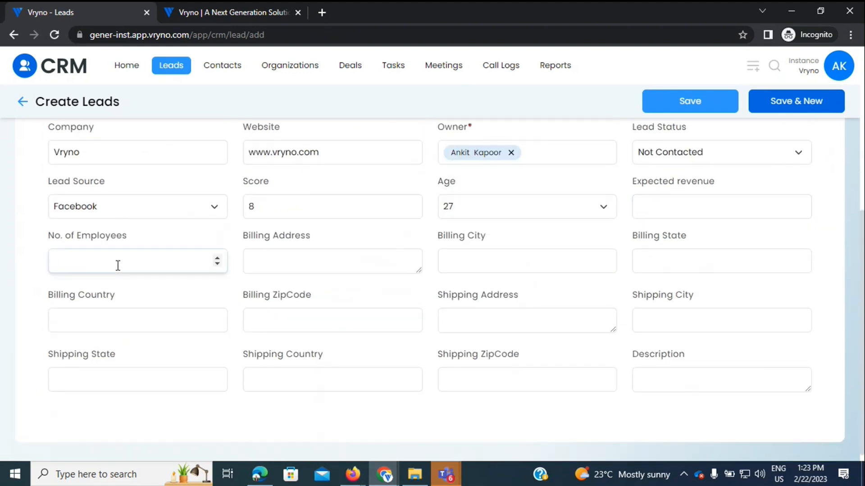
{"action": "left_click", "coordinate": [316, 265]}
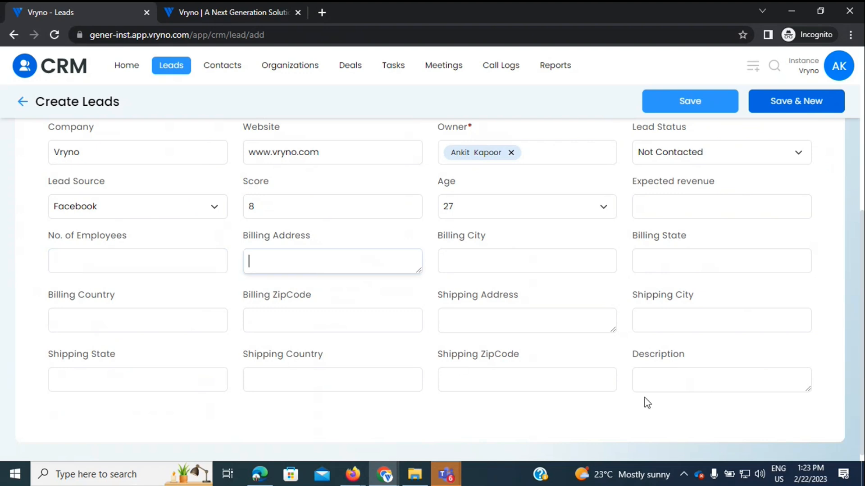
{"action": "left_click", "coordinate": [667, 384]}
{"action": "left_click", "coordinate": [690, 103]}
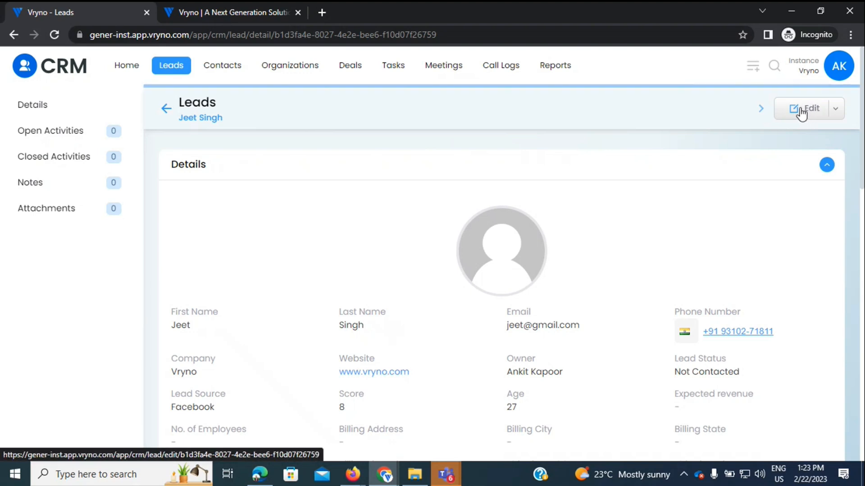
{"action": "left_click", "coordinate": [761, 110]}
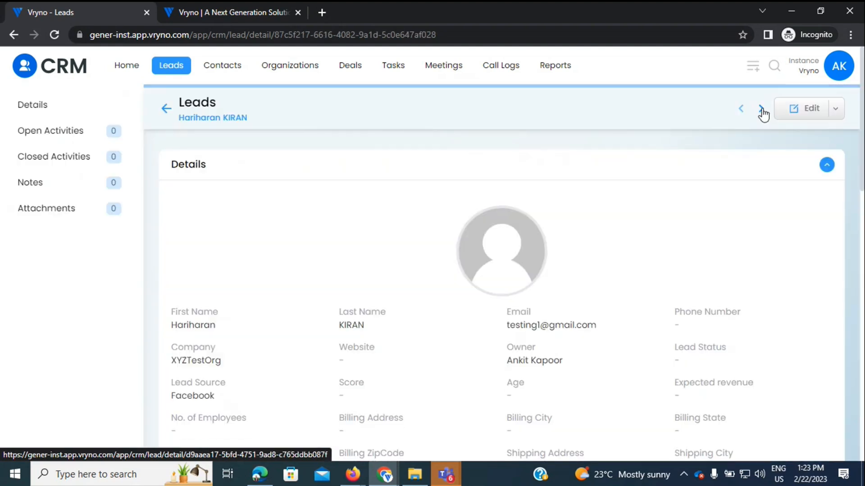
{"action": "left_click", "coordinate": [761, 110]}
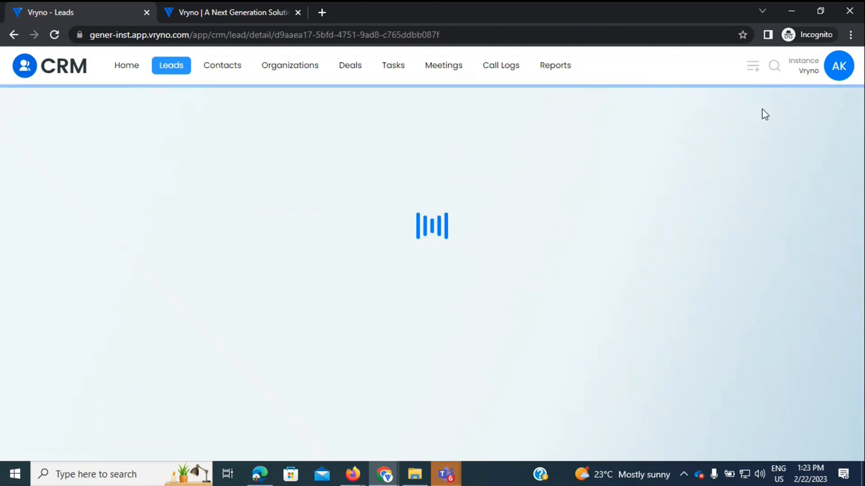
{"action": "left_click", "coordinate": [740, 110]}
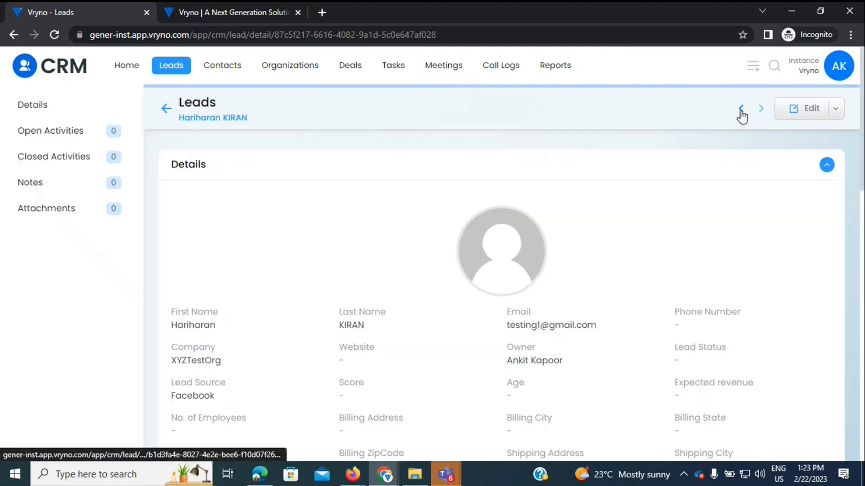
{"action": "left_click", "coordinate": [740, 110]}
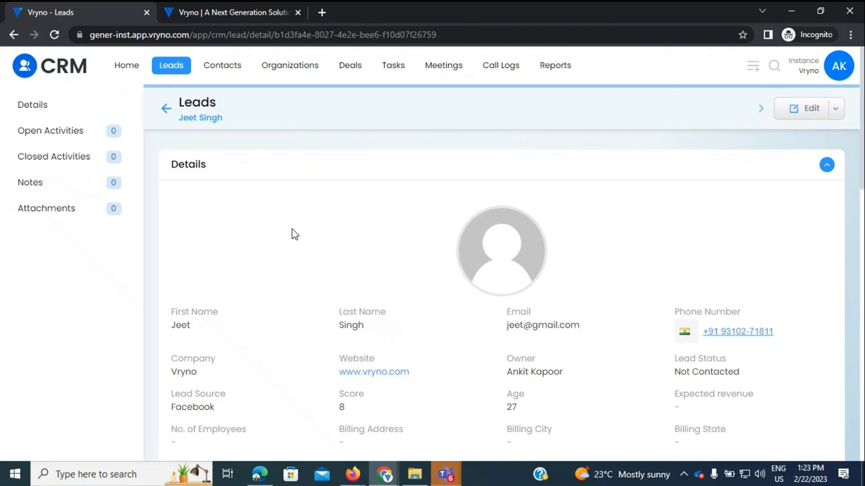
Step: Scroll through the new lead's details and jump to its Open Activities section
{"action": "scroll", "coordinate": [295, 234], "scroll_direction": "down", "scroll_amount": 3}
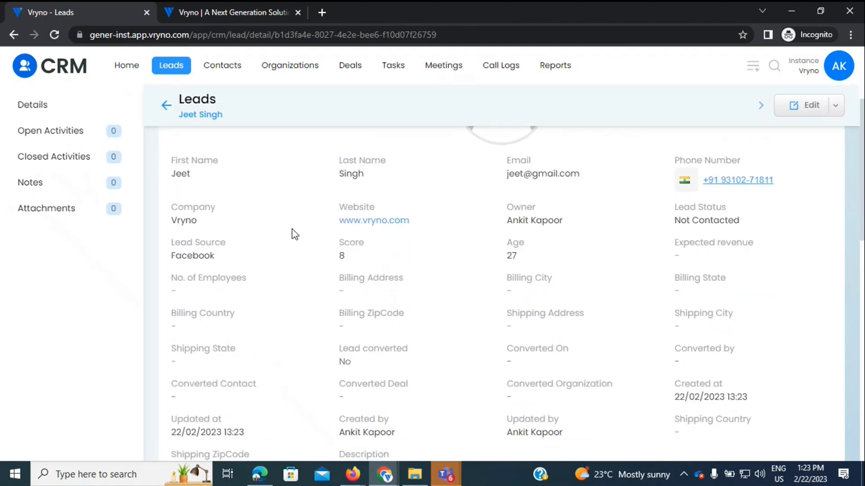
{"action": "scroll", "coordinate": [292, 229], "scroll_direction": "down", "scroll_amount": 1}
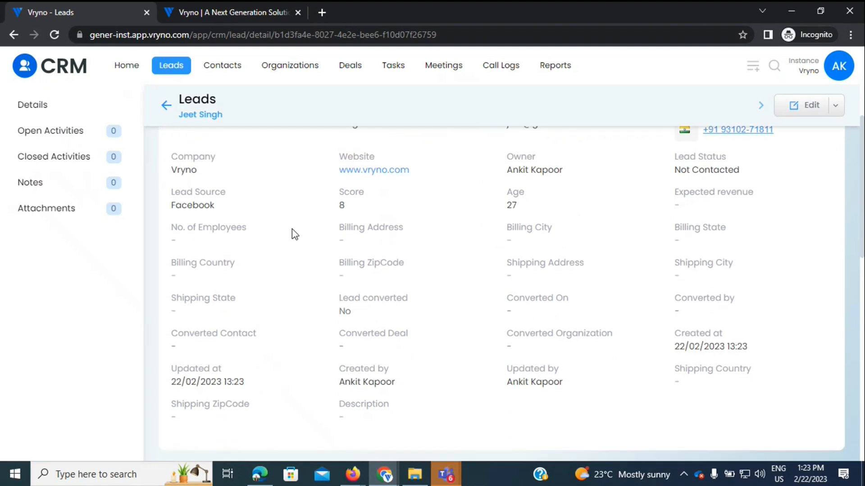
{"action": "scroll", "coordinate": [292, 229], "scroll_direction": "down", "scroll_amount": 1}
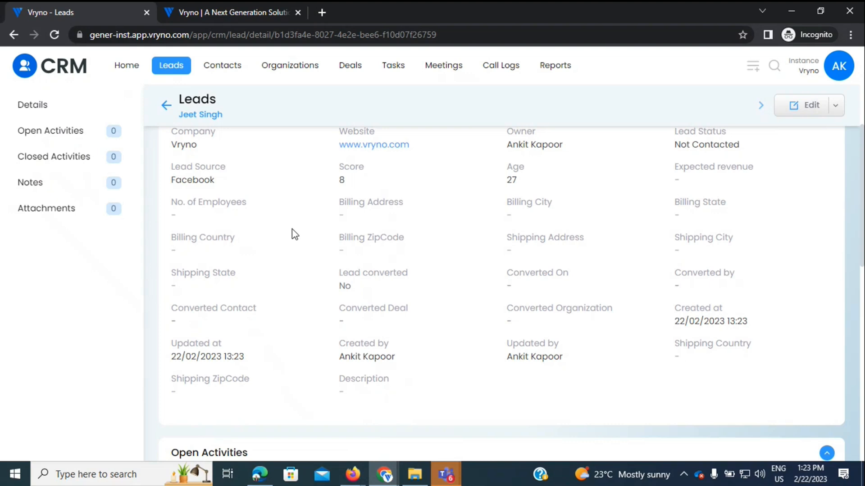
{"action": "left_click", "coordinate": [52, 144]}
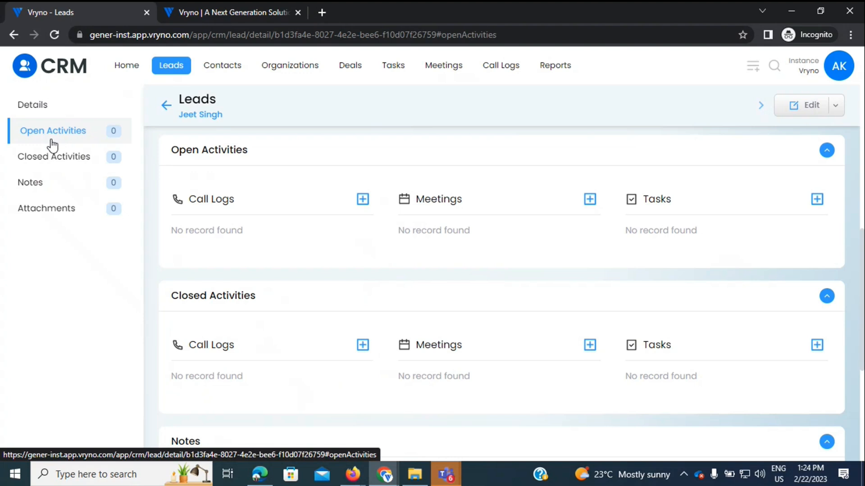
Step: Add a call log under Open Activities and enter 'First Call' as its subject
{"action": "left_click", "coordinate": [362, 200]}
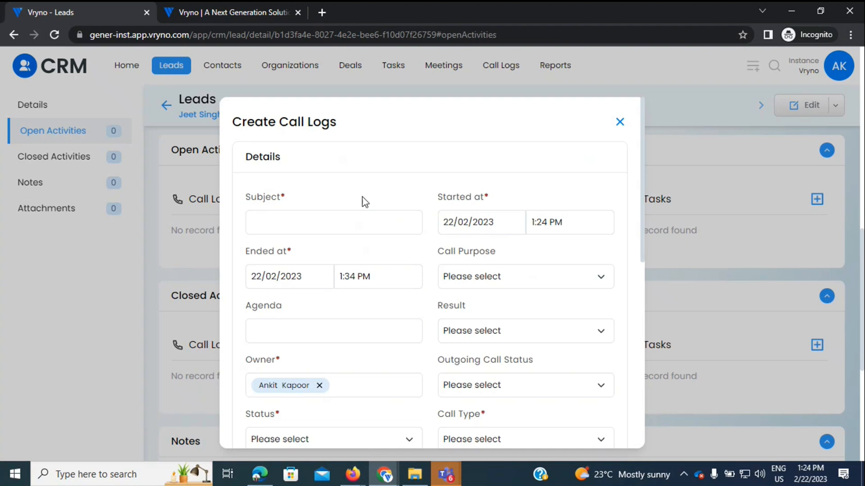
{"action": "left_click", "coordinate": [318, 220]}
{"action": "type", "text": "First Call"}
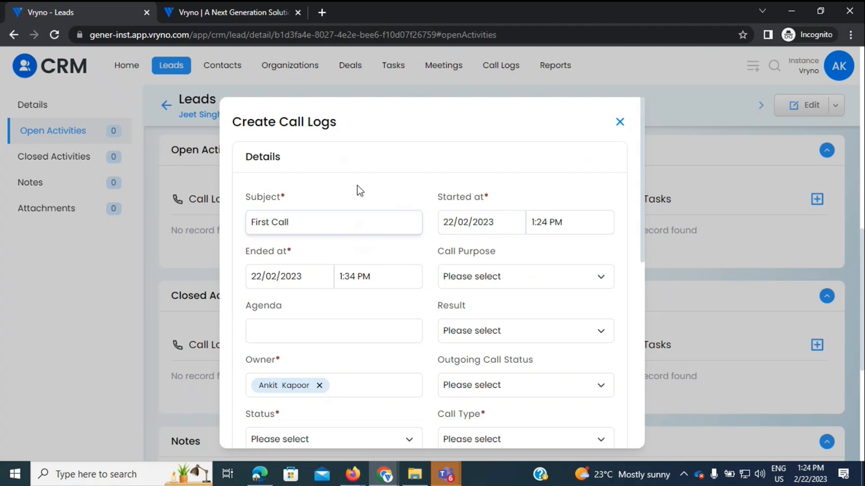
{"action": "scroll", "coordinate": [392, 201], "scroll_direction": "down", "scroll_amount": 1}
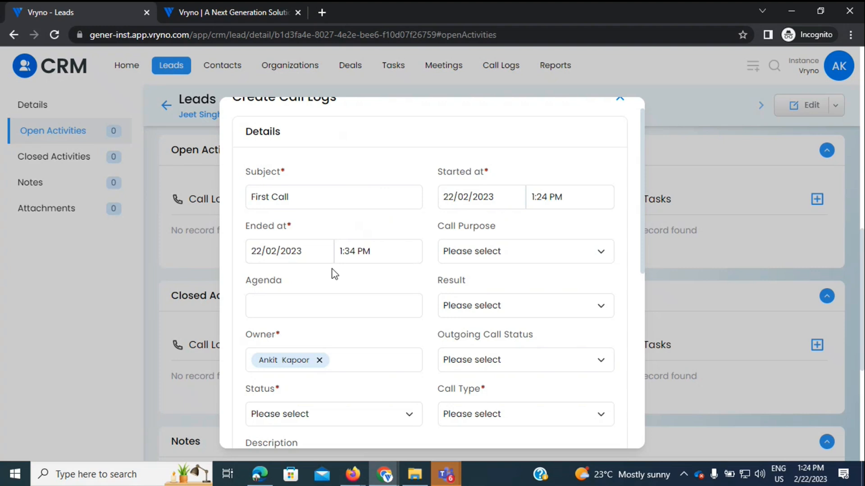
Step: Set call purpose to Prospecting, result to Interested and outgoing call status to Completed
{"action": "left_click", "coordinate": [459, 254]}
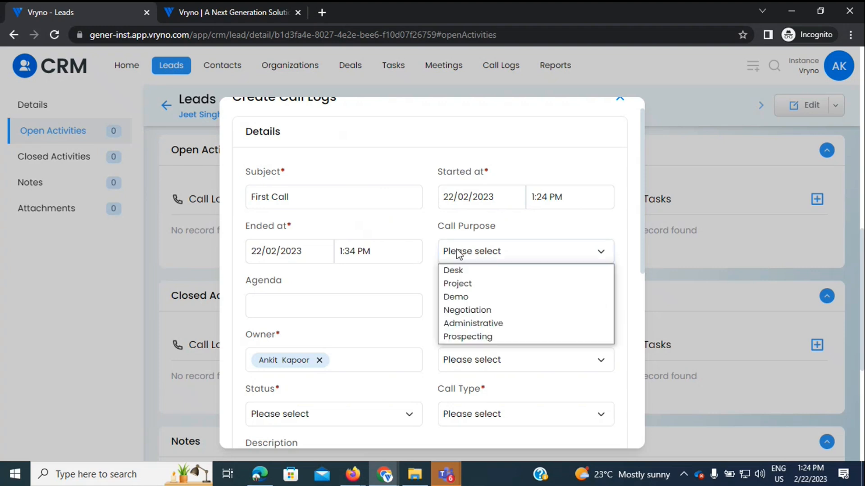
{"action": "left_click", "coordinate": [473, 338]}
{"action": "scroll", "coordinate": [375, 290], "scroll_direction": "down", "scroll_amount": 2}
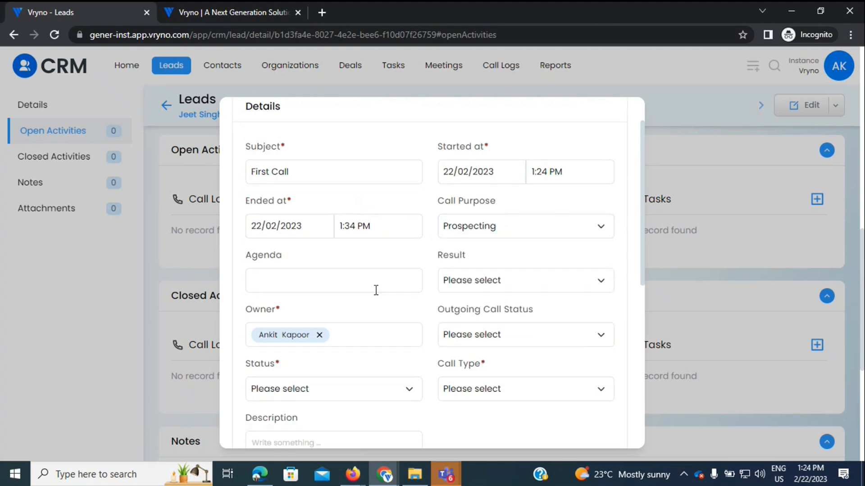
{"action": "left_click", "coordinate": [504, 255]}
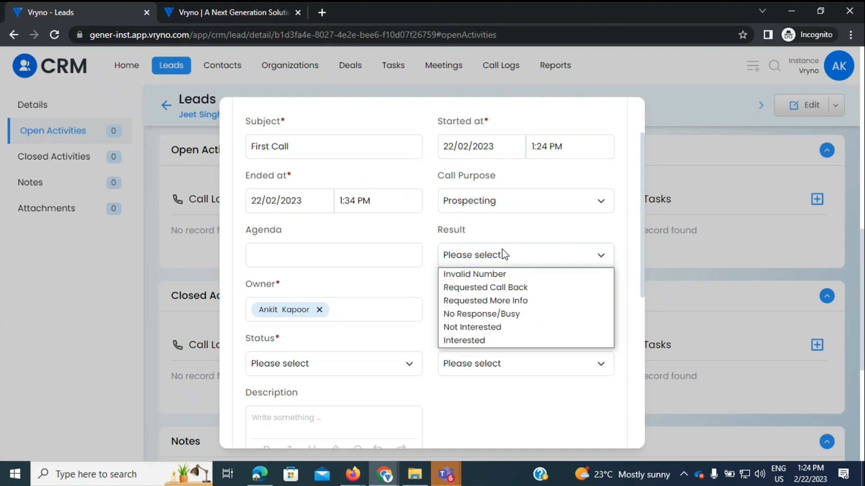
{"action": "left_click", "coordinate": [464, 343]}
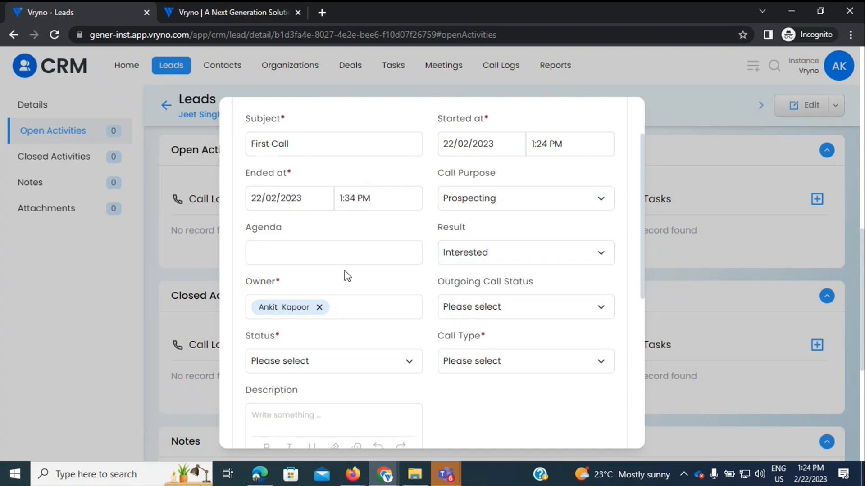
{"action": "scroll", "coordinate": [360, 272], "scroll_direction": "down", "scroll_amount": 1}
{"action": "left_click", "coordinate": [474, 257]}
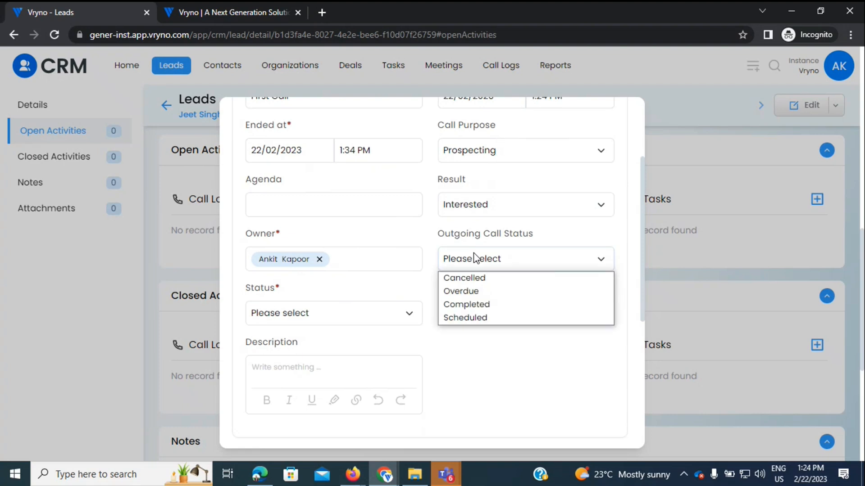
{"action": "left_click", "coordinate": [452, 305]}
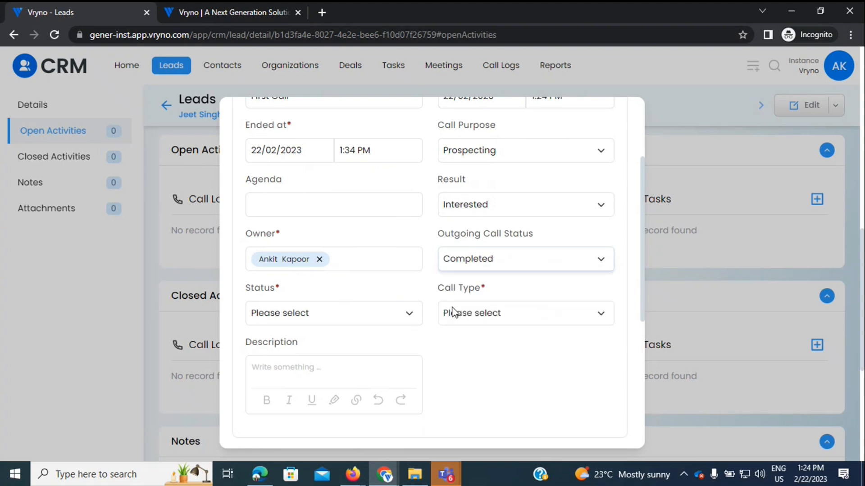
Step: Set the call status to Close and the call type to Outbound
{"action": "left_click", "coordinate": [281, 315]}
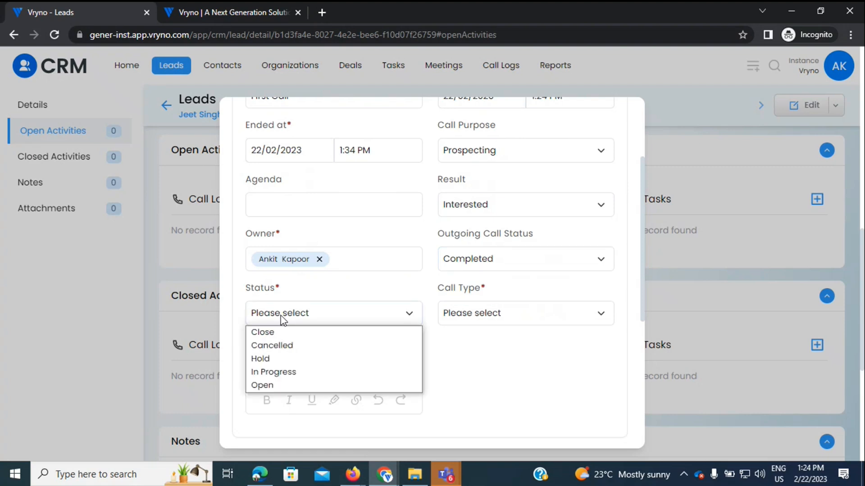
{"action": "left_click", "coordinate": [287, 333]}
{"action": "left_click", "coordinate": [479, 321]}
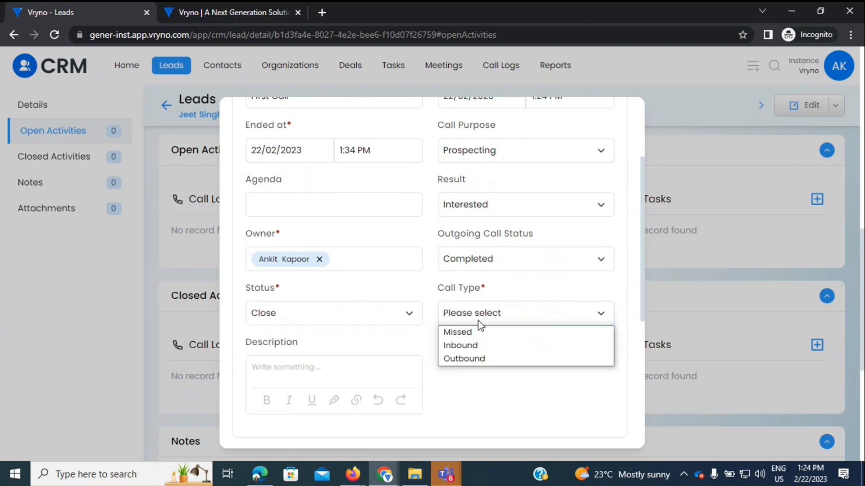
{"action": "left_click", "coordinate": [466, 359]}
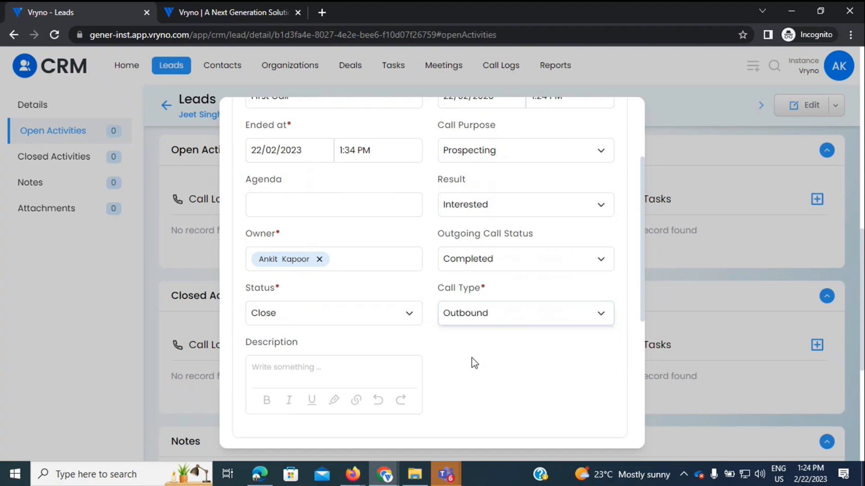
{"action": "scroll", "coordinate": [531, 361], "scroll_direction": "down", "scroll_amount": 2}
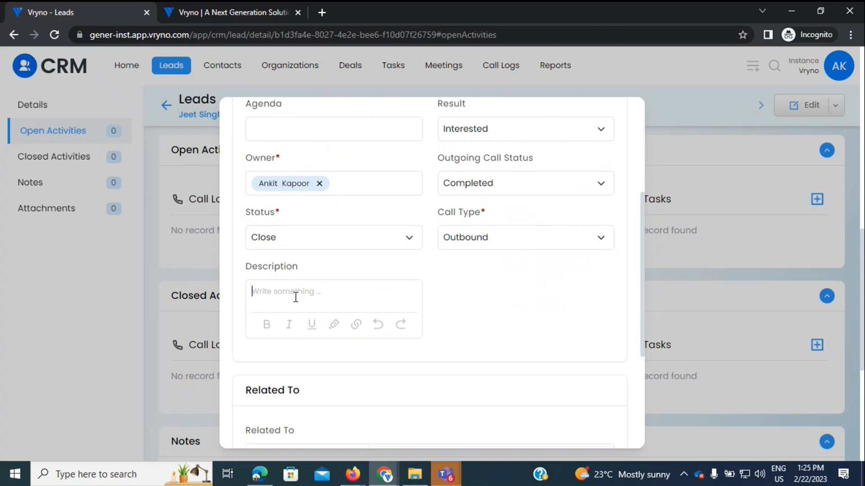
Step: Describe the call as 'Asking for an onsite visit on Feb 24th' and save the call log
{"action": "type", "text": "Make an outbo"}
{"action": "key", "text": "BackSpace"}
{"action": "key", "text": "BackSpace"}
{"action": "key", "text": "BackSpace"}
{"action": "key", "text": "BackSpace"}
{"action": "key", "text": "BackSpace"}
{"action": "key", "text": "BackSpace"}
{"action": "key", "text": "BackSpace"}
{"action": "key", "text": "BackSpace"}
{"action": "key", "text": "BackSpace"}
{"action": "key", "text": "BackSpace"}
{"action": "key", "text": "BackSpace"}
{"action": "key", "text": "BackSpace"}
{"action": "key", "text": "BackSpace"}
{"action": "type", "text": "Asking for an onsite visit on "}
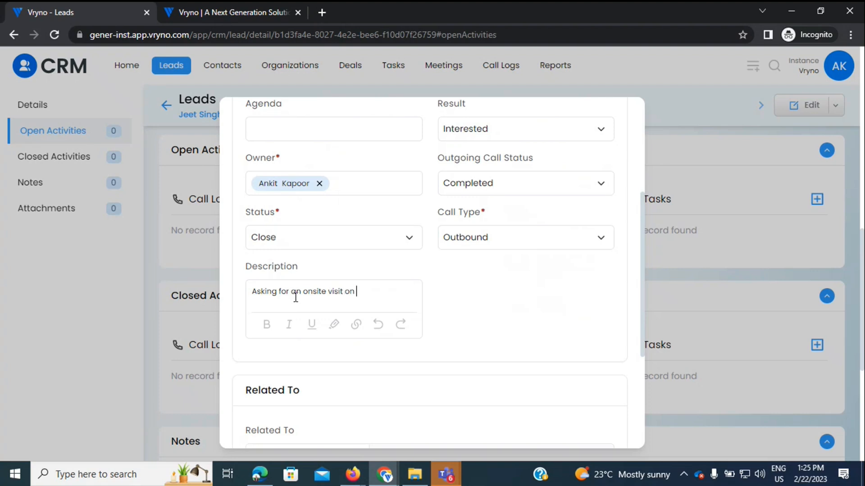
{"action": "type", "text": "Feb 24th"}
{"action": "scroll", "coordinate": [541, 329], "scroll_direction": "down", "scroll_amount": 3}
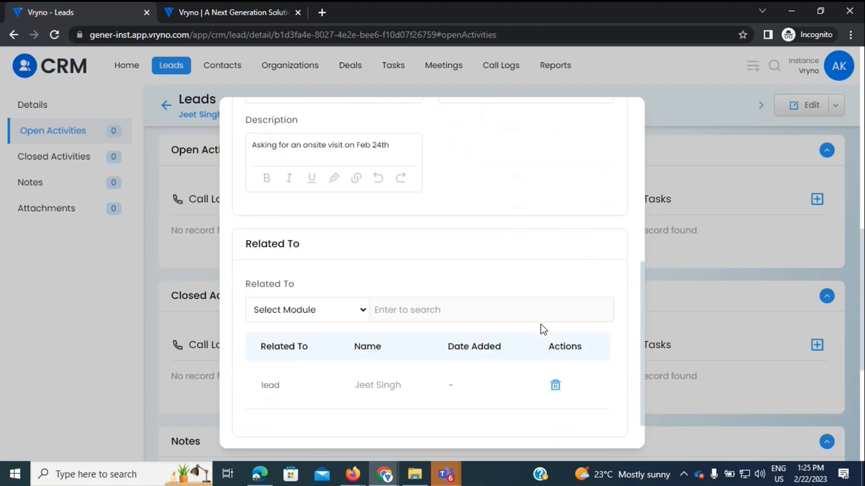
{"action": "scroll", "coordinate": [544, 330], "scroll_direction": "down", "scroll_amount": 2}
{"action": "left_click", "coordinate": [546, 422]}
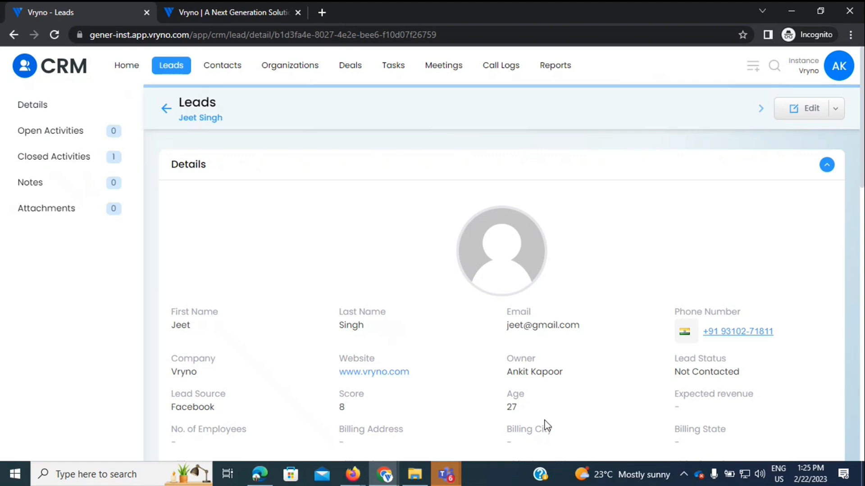
Step: Inspect the First Call log's details without changing anything, then begin a new task for the lead
{"action": "left_click", "coordinate": [53, 156]}
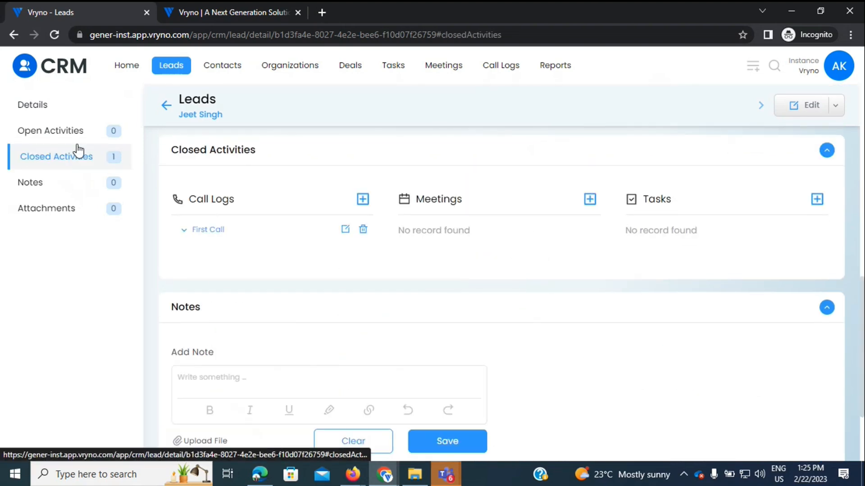
{"action": "left_click", "coordinate": [72, 132]}
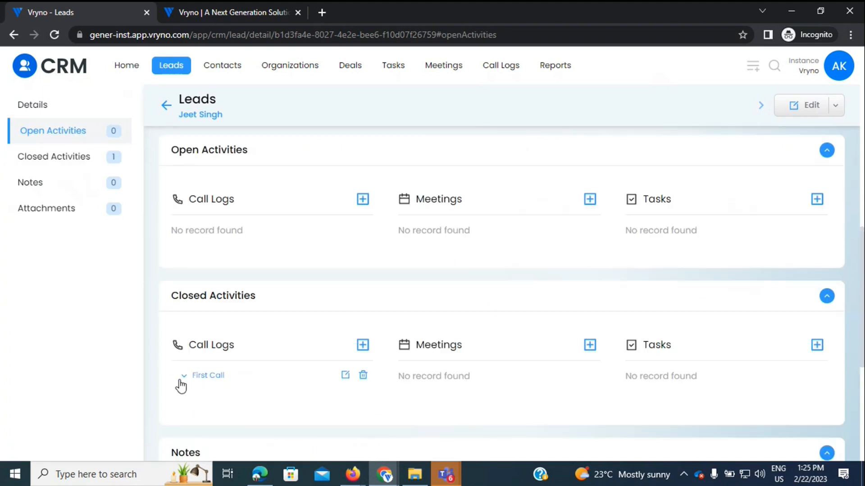
{"action": "left_click", "coordinate": [184, 377]}
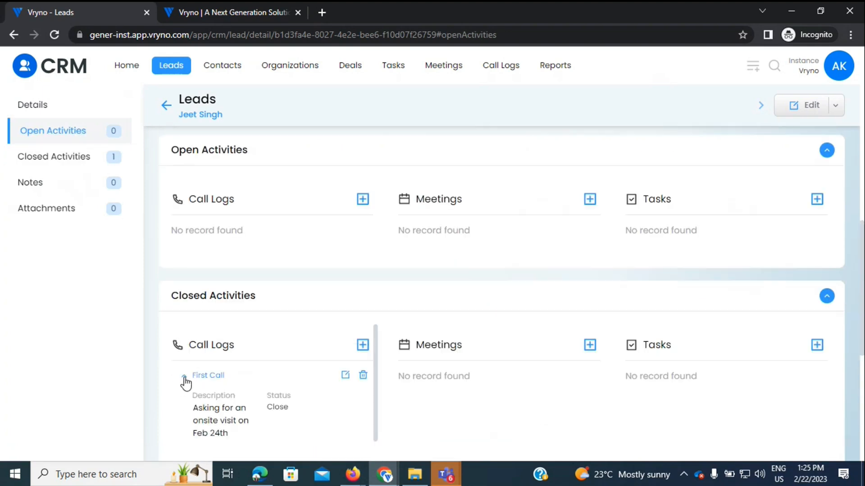
{"action": "left_click", "coordinate": [344, 376]}
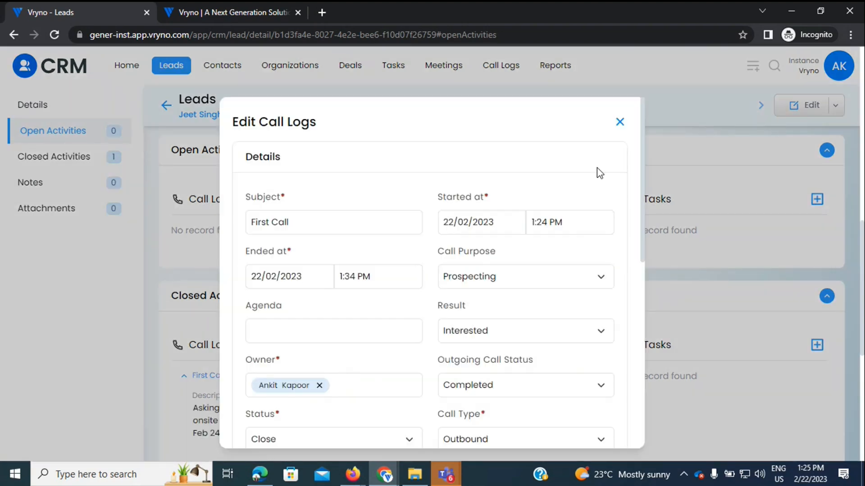
{"action": "left_click", "coordinate": [620, 123]}
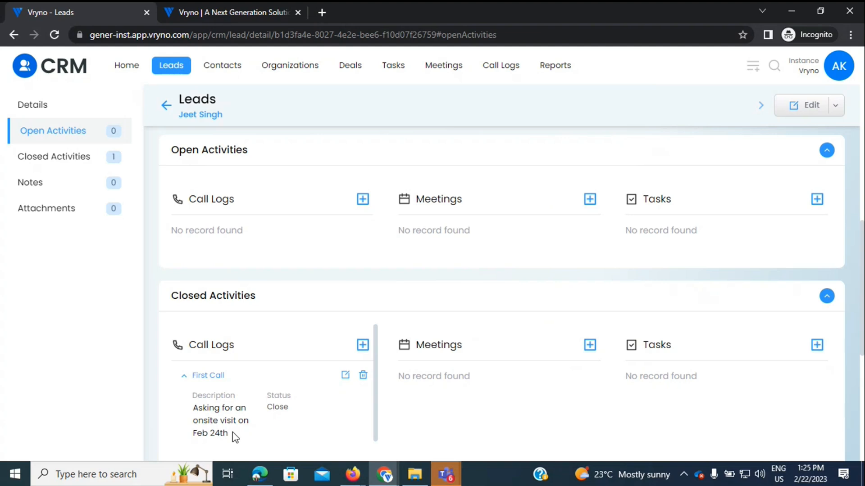
{"action": "left_click", "coordinate": [819, 201]}
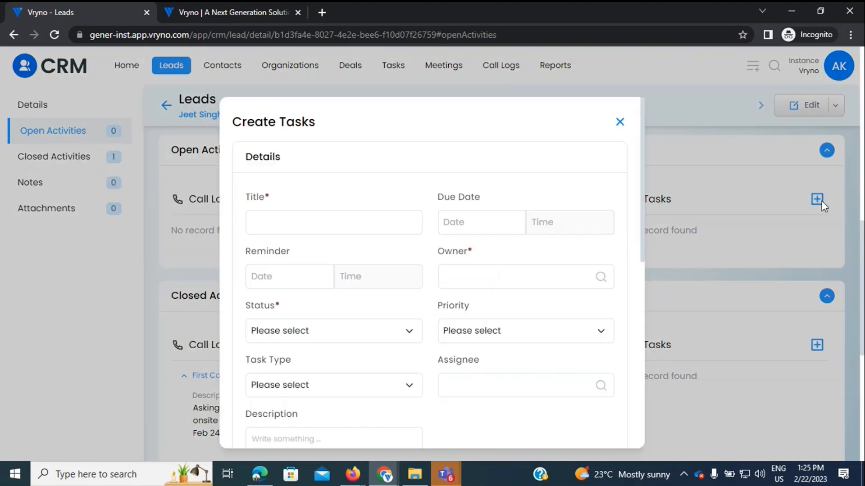
Step: Title the new task 'Onsite Visit'
{"action": "left_click", "coordinate": [285, 232]}
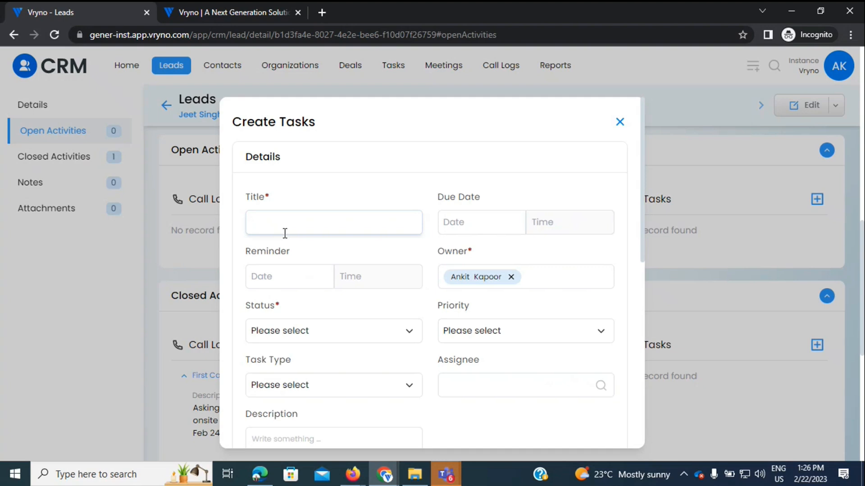
{"action": "type", "text": "Onsite Visit"}
Step: Set the task's due date to 24/02/2023 at 1:00 PM
{"action": "left_click", "coordinate": [468, 215]}
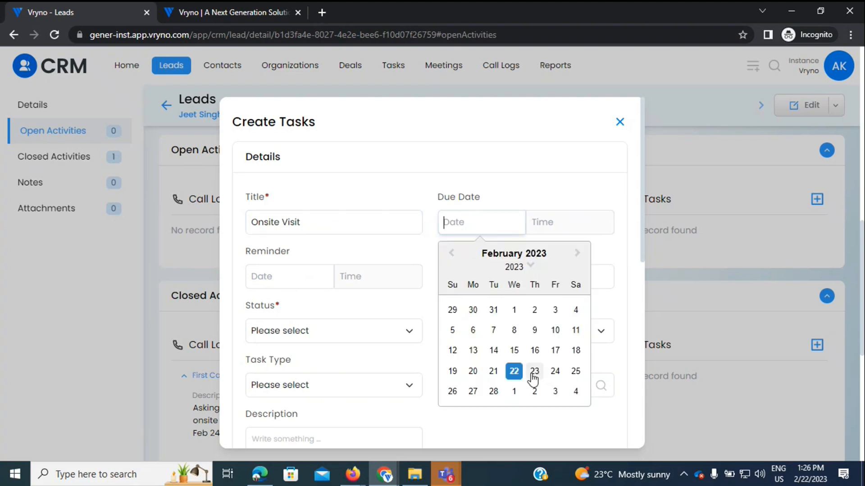
{"action": "left_click", "coordinate": [555, 372]}
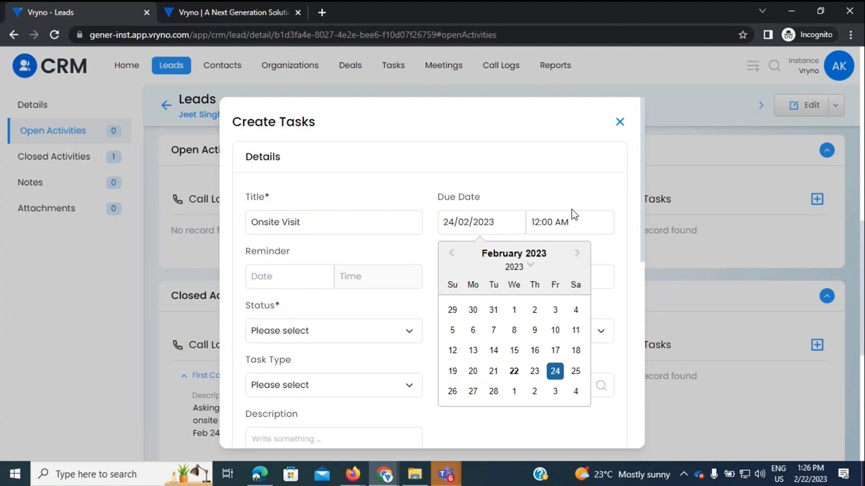
{"action": "left_click", "coordinate": [540, 222]}
{"action": "key", "text": "BackSpace"}
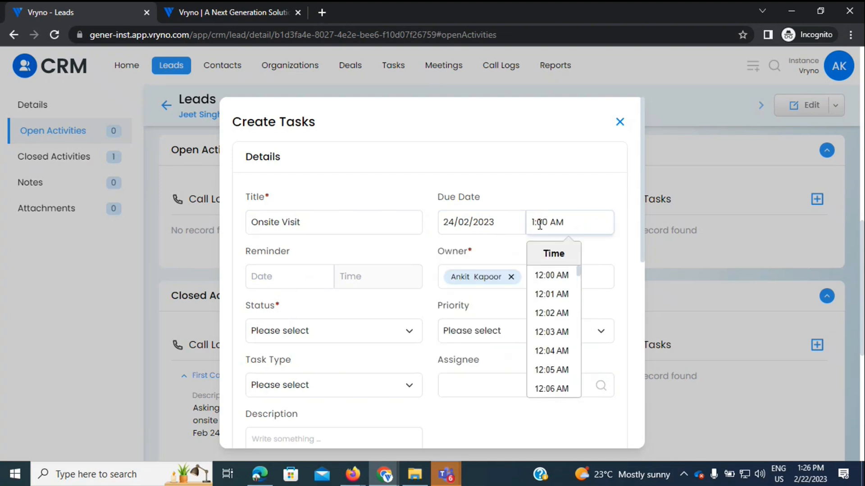
{"action": "key", "text": "Right"}
{"action": "key", "text": "Right"}
{"action": "key", "text": "Right"}
{"action": "key", "text": "Right"}
{"action": "key", "text": "Right"}
{"action": "key", "text": "Right"}
{"action": "key", "text": "Left"}
{"action": "key", "text": "BackSpace"}
{"action": "type", "text": "P"}
Step: Set the task reminder for 23/02/2023 at 1:00 PM
{"action": "left_click", "coordinate": [285, 276]}
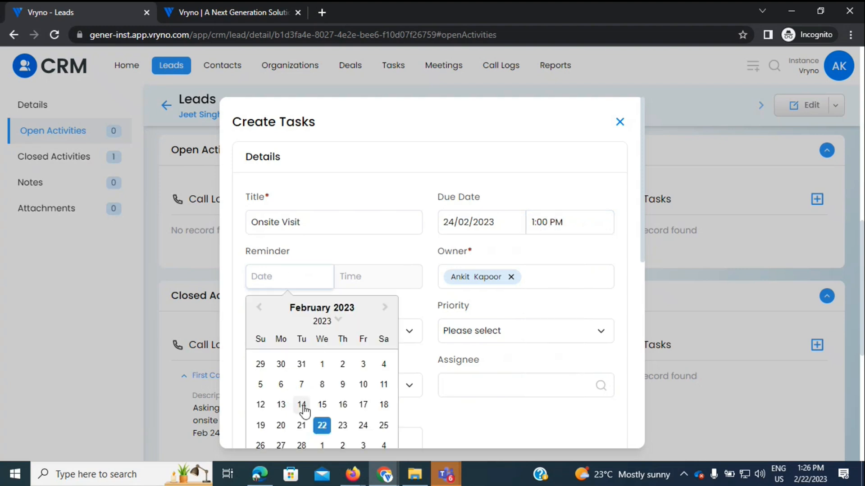
{"action": "left_click", "coordinate": [342, 425]}
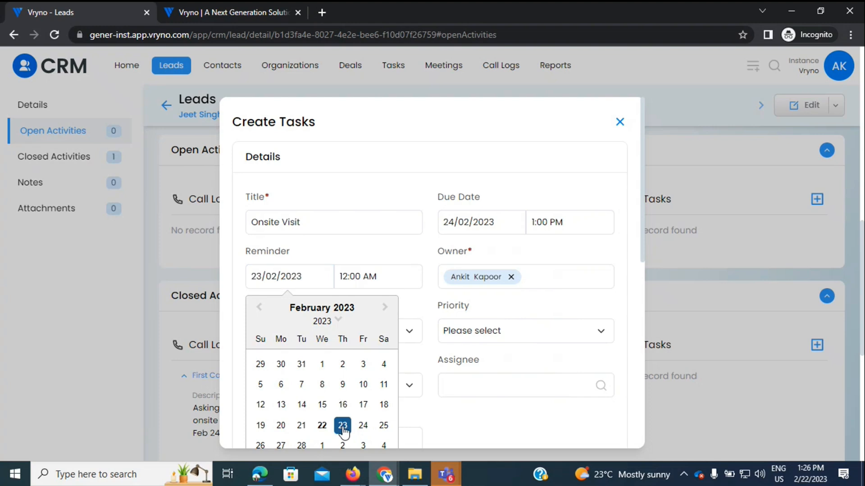
{"action": "left_click", "coordinate": [350, 280]}
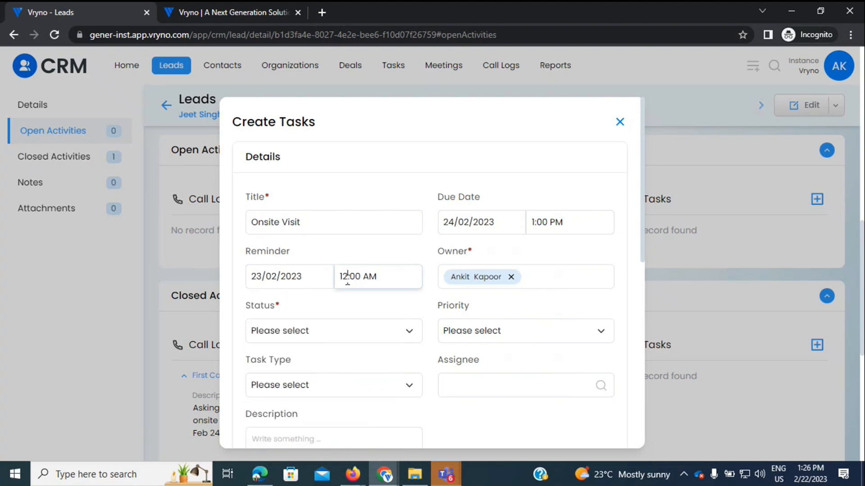
{"action": "key", "text": "BackSpace"}
{"action": "key", "text": "Right"}
{"action": "key", "text": "Right"}
{"action": "key", "text": "Right"}
{"action": "key", "text": "Right"}
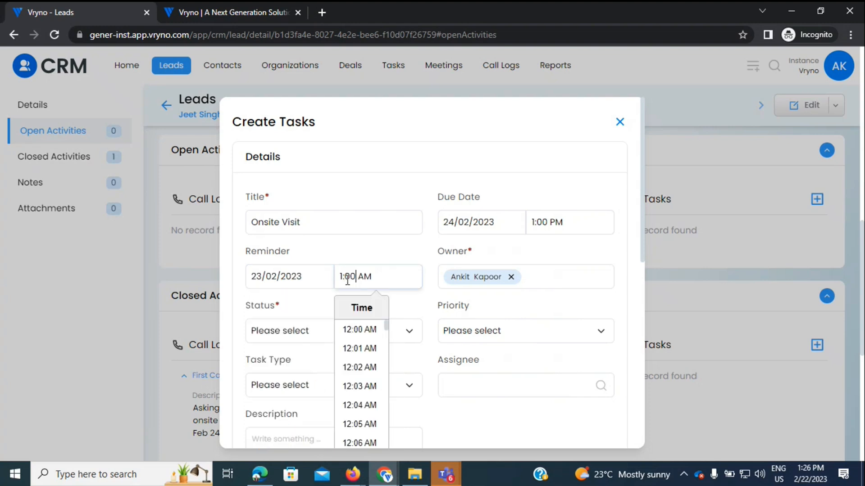
{"action": "key", "text": "Delete"}
{"action": "type", "text": "P"}
{"action": "left_click", "coordinate": [436, 299]}
{"action": "scroll", "coordinate": [435, 299], "scroll_direction": "down", "scroll_amount": 1}
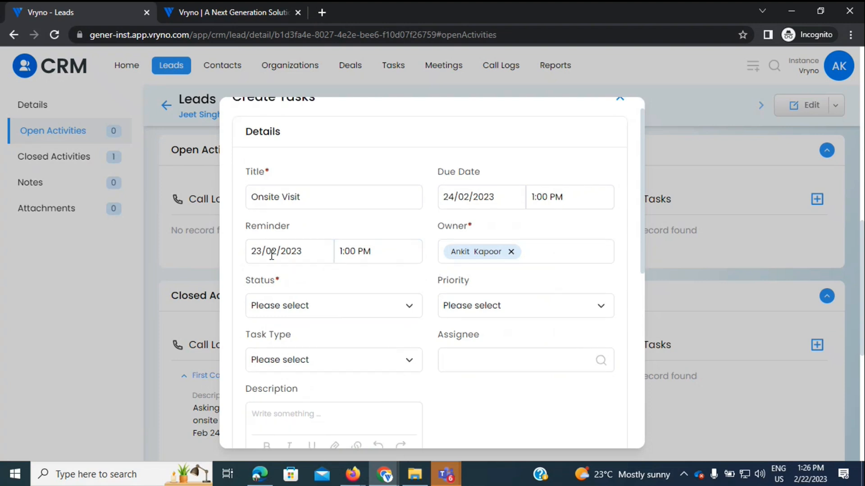
Step: Set the task status to Open and the task type to Follow-up
{"action": "scroll", "coordinate": [268, 253], "scroll_direction": "down", "scroll_amount": 1}
{"action": "left_click", "coordinate": [292, 280]}
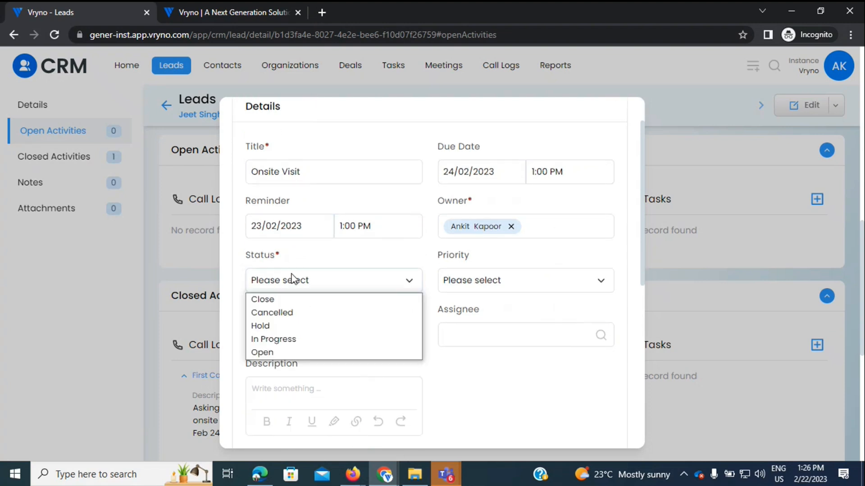
{"action": "left_click", "coordinate": [297, 353]}
{"action": "left_click", "coordinate": [478, 286]}
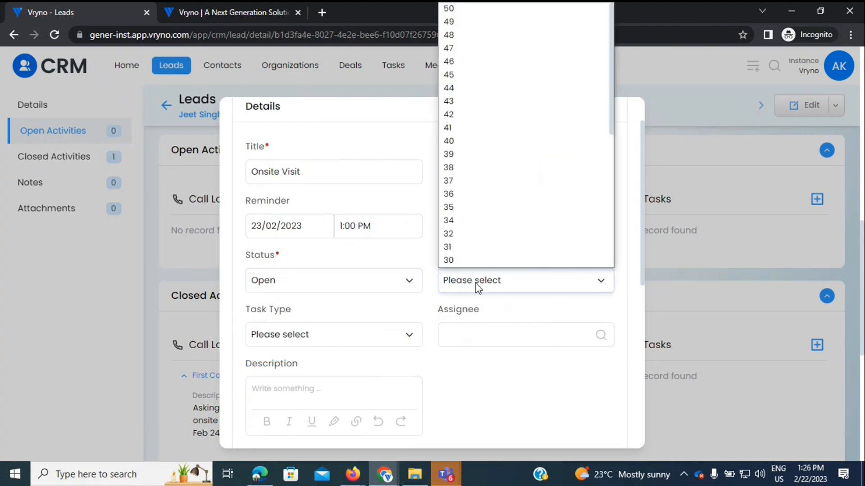
{"action": "left_click", "coordinate": [415, 318]}
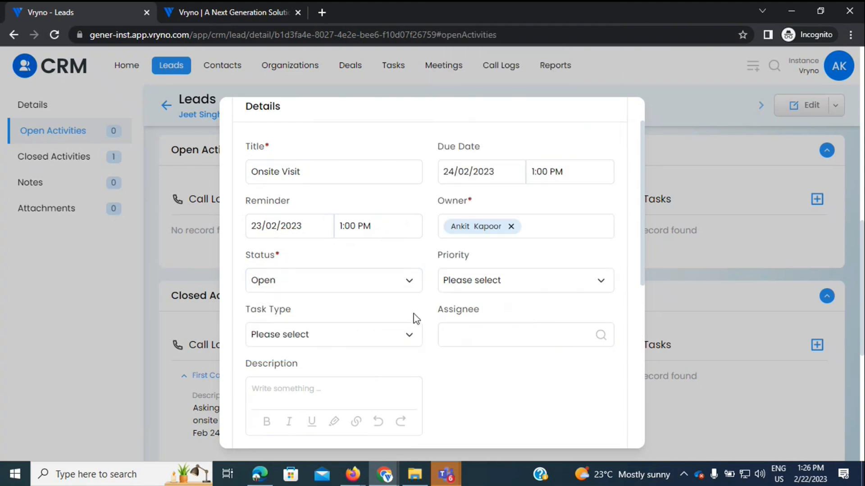
{"action": "scroll", "coordinate": [357, 306], "scroll_direction": "down", "scroll_amount": 1}
{"action": "double_click", "coordinate": [353, 299]}
{"action": "left_click", "coordinate": [306, 285]}
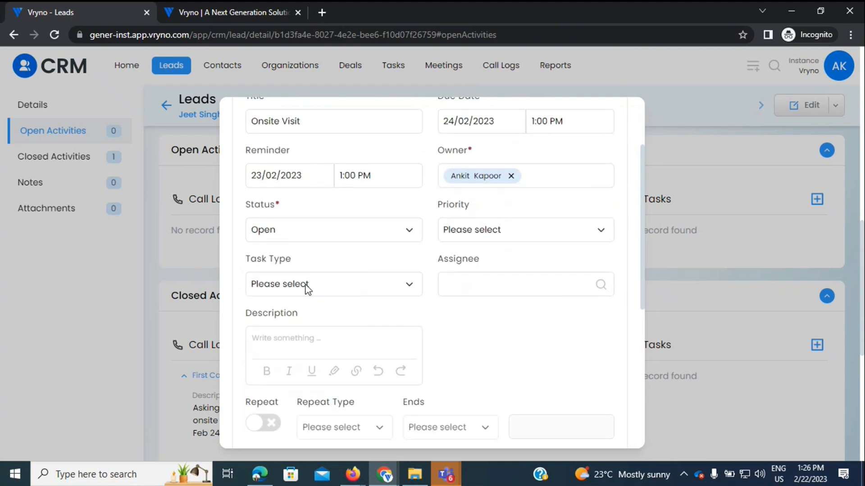
{"action": "left_click", "coordinate": [344, 293]}
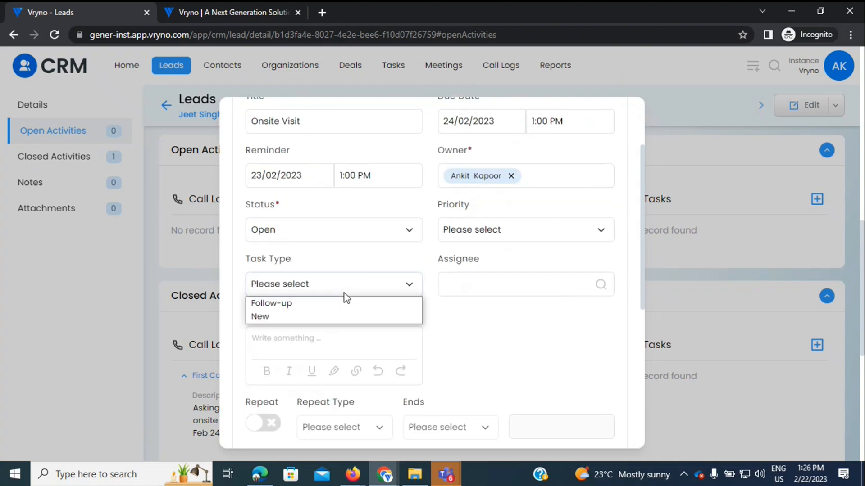
{"action": "key", "text": "Up"}
{"action": "left_click", "coordinate": [306, 306]}
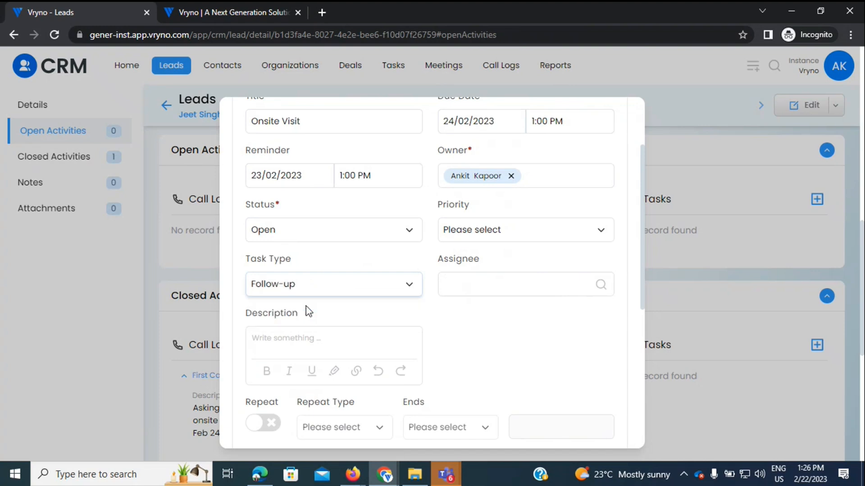
{"action": "scroll", "coordinate": [480, 323], "scroll_direction": "down", "scroll_amount": 1}
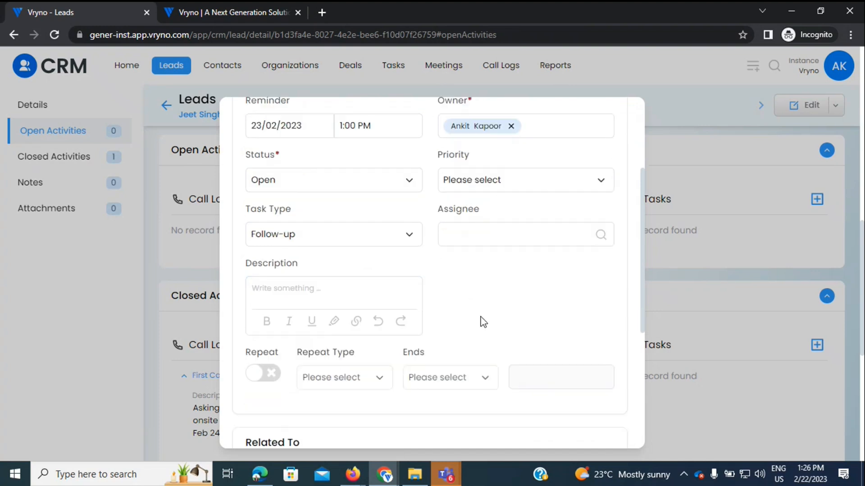
Step: Assign the task to the suggested user and view it under the lead's open activities
{"action": "left_click", "coordinate": [482, 243]}
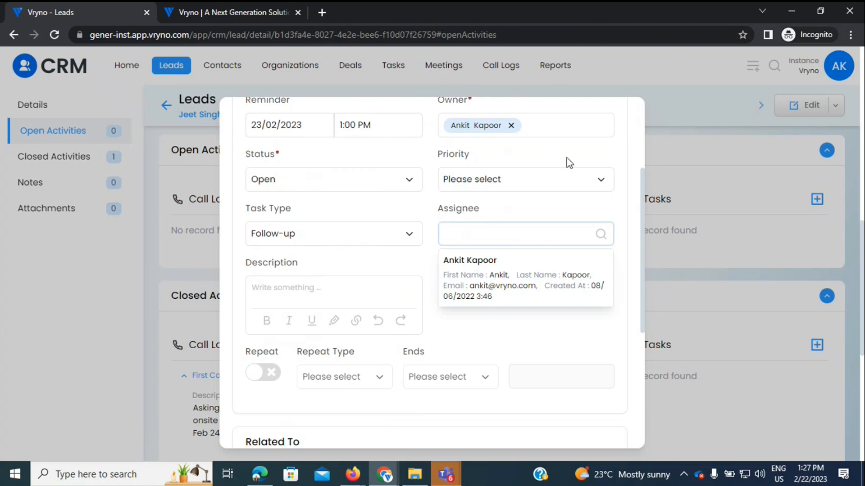
{"action": "left_click", "coordinate": [476, 272]}
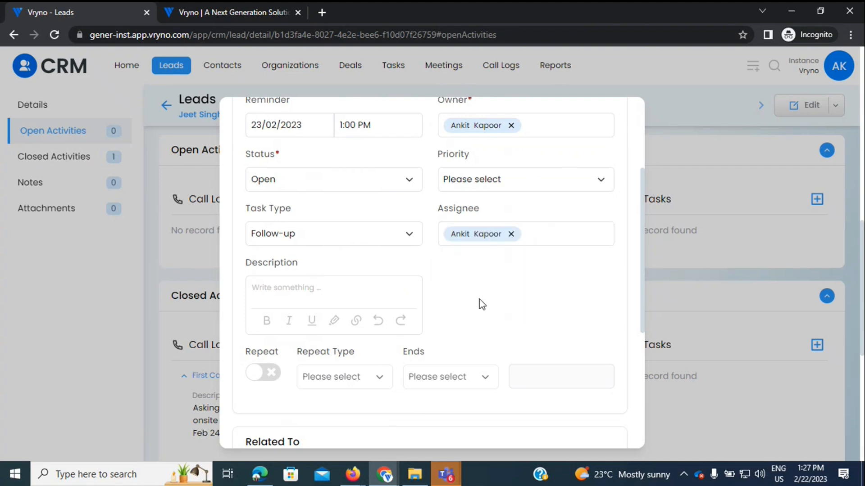
{"action": "scroll", "coordinate": [479, 299], "scroll_direction": "down", "scroll_amount": 3}
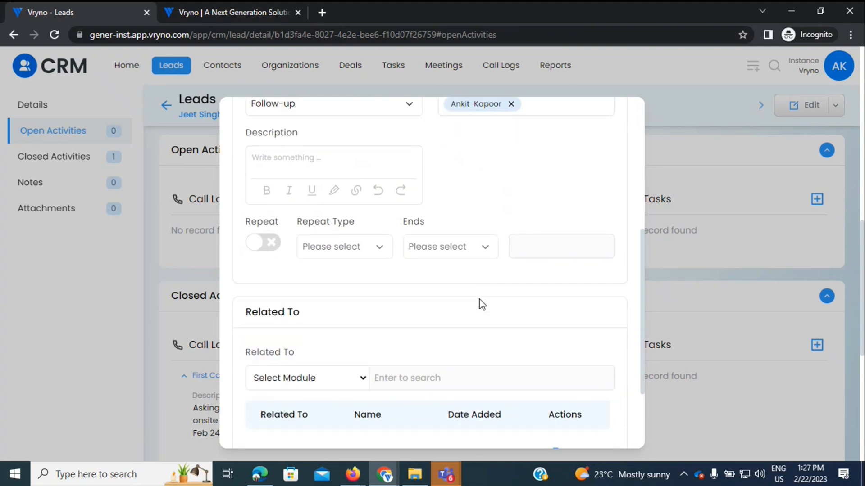
{"action": "scroll", "coordinate": [479, 299], "scroll_direction": "down", "scroll_amount": 1}
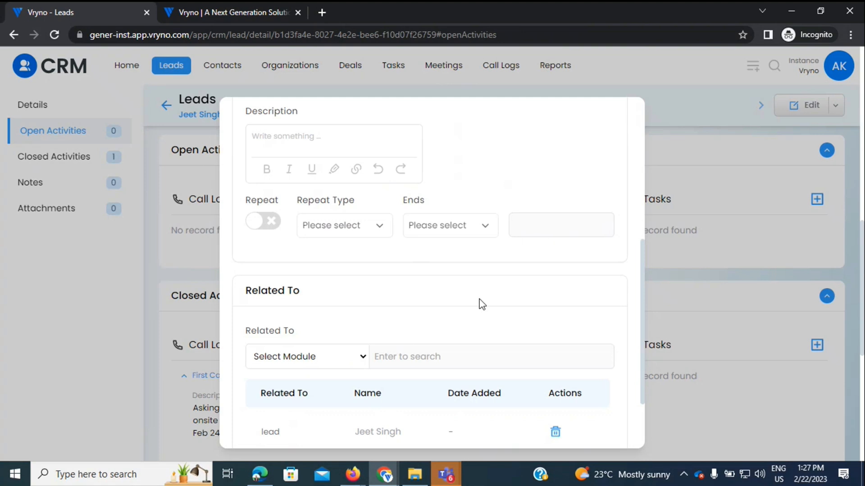
{"action": "scroll", "coordinate": [521, 298], "scroll_direction": "down", "scroll_amount": 2}
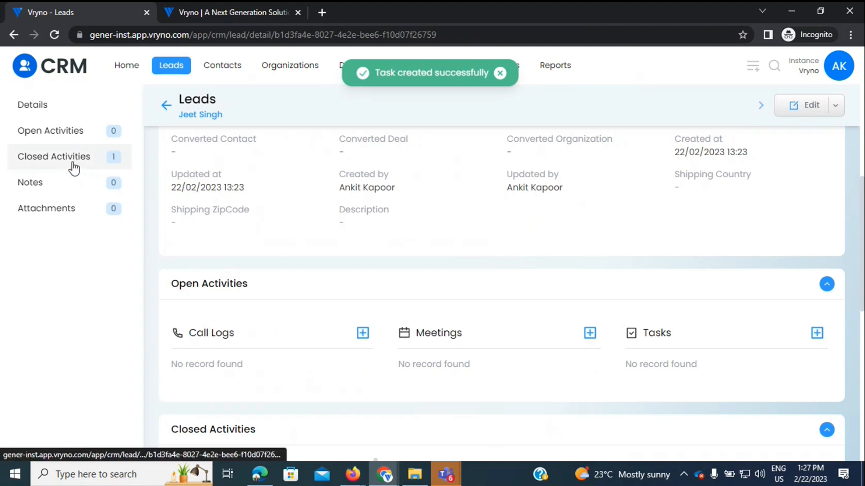
{"action": "left_click", "coordinate": [72, 134]}
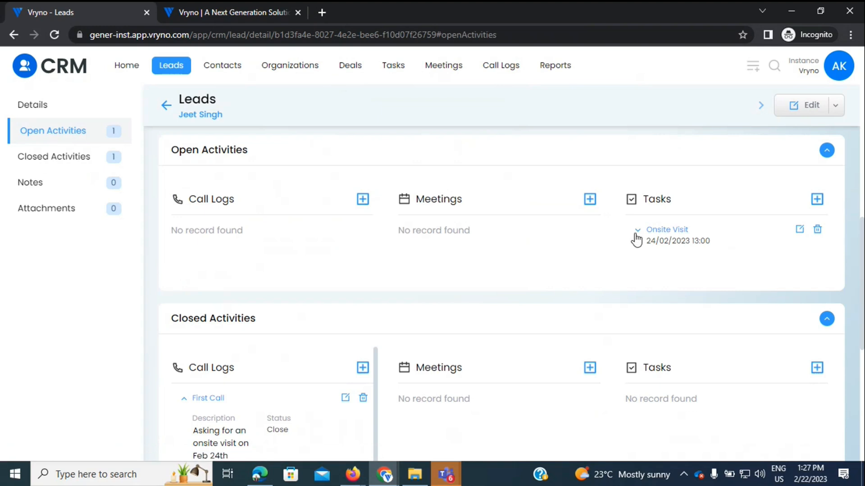
Step: Expand the Onsite Visit task's details, then start a new note in the lead's Notes section
{"action": "left_click", "coordinate": [636, 231]}
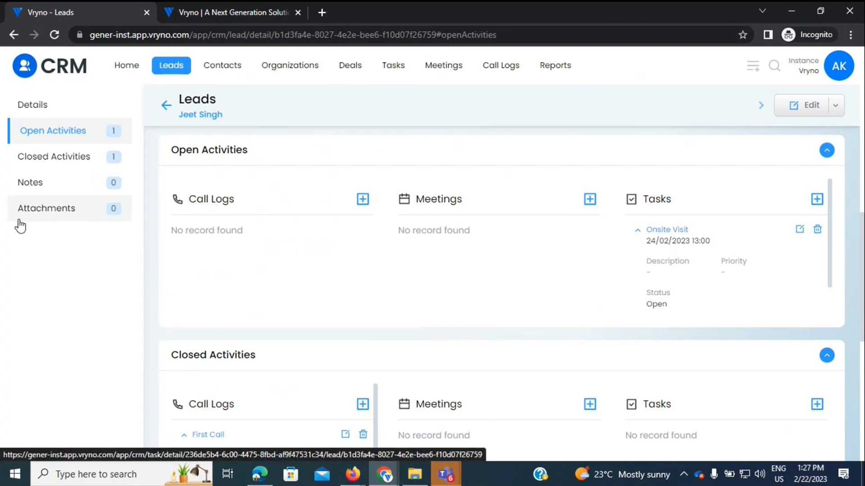
{"action": "left_click", "coordinate": [43, 187]}
{"action": "left_click", "coordinate": [218, 255]}
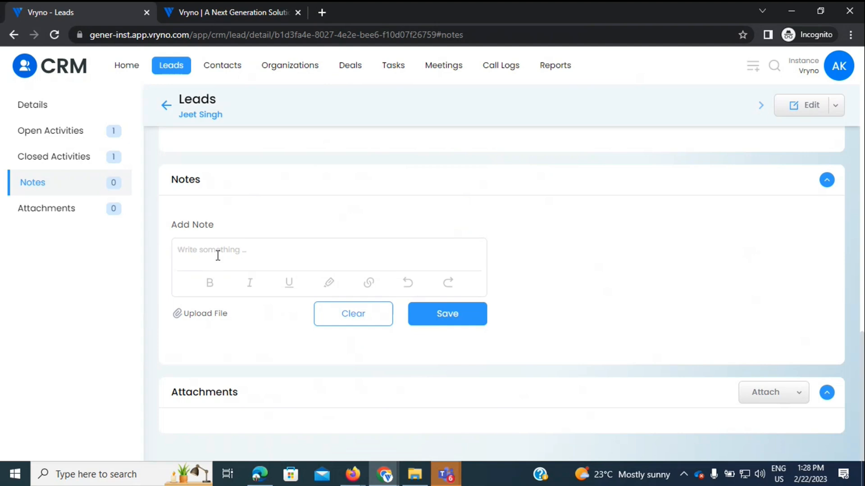
Step: Save a note mentioning a colleague: 'Need help working on this lead, please make an onsite visit asap'
{"action": "type", "text": "@"}
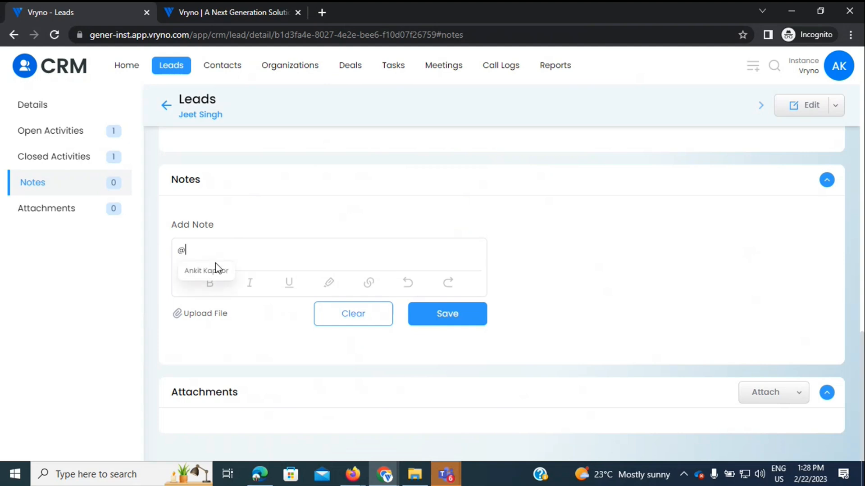
{"action": "left_click", "coordinate": [214, 272]}
{"action": "type", "text": "Need help"}
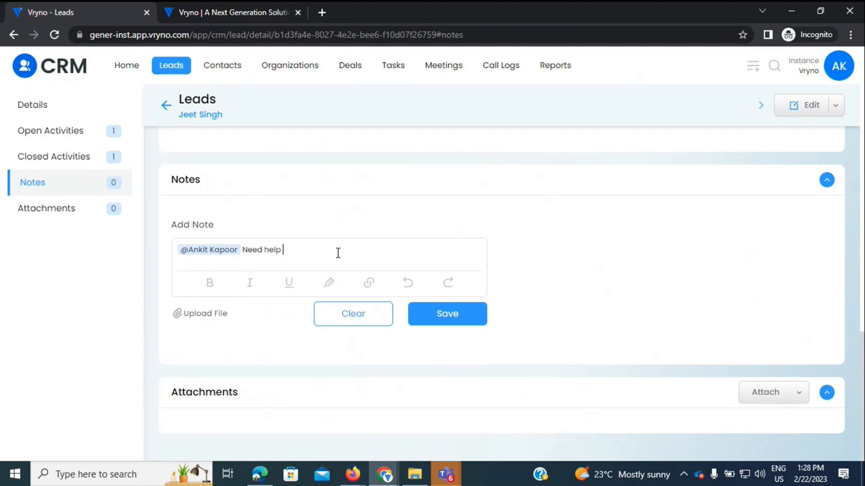
{"action": "type", "text": "working on this lead, please make an onsiut"}
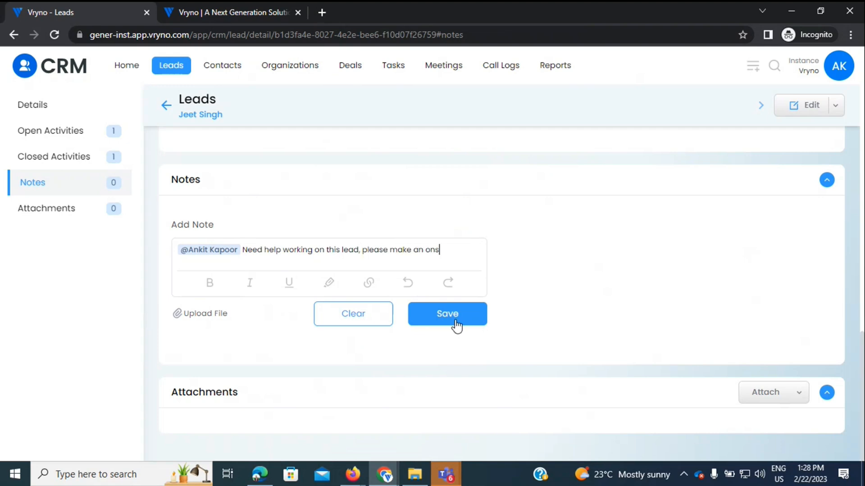
{"action": "key", "text": "BackSpace"}
{"action": "key", "text": "BackSpace"}
{"action": "type", "text": "te visit asap"}
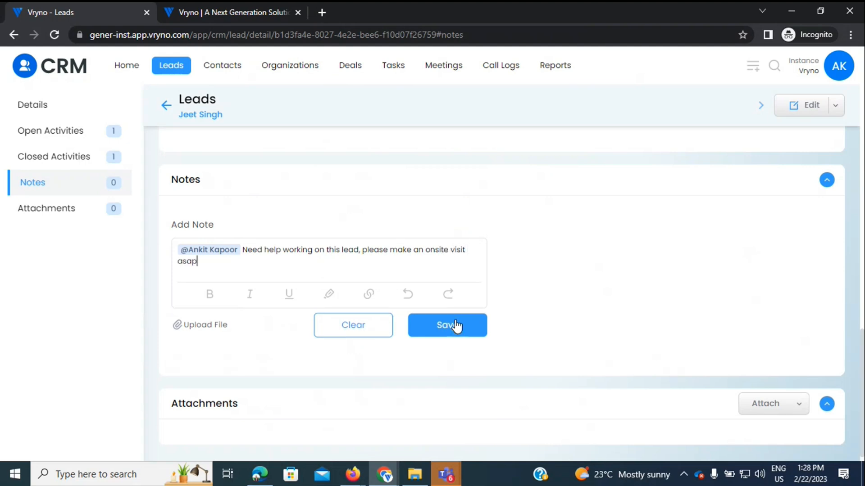
{"action": "left_click", "coordinate": [460, 329]}
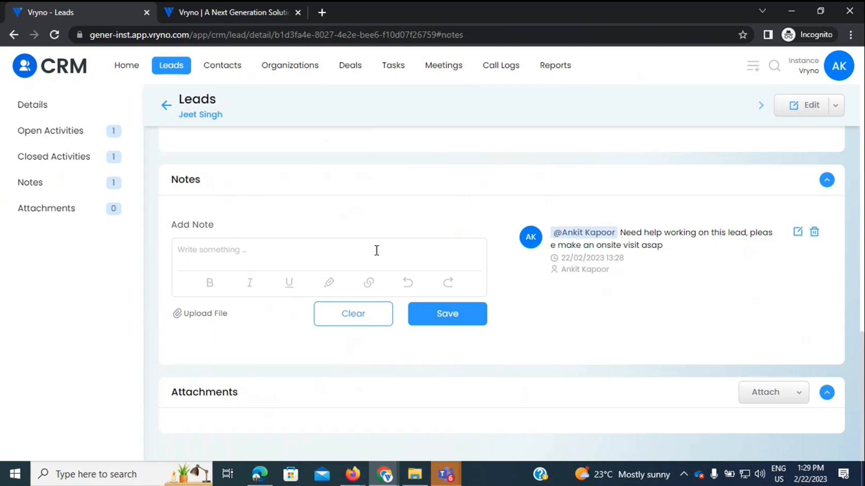
{"action": "left_click", "coordinate": [63, 212]}
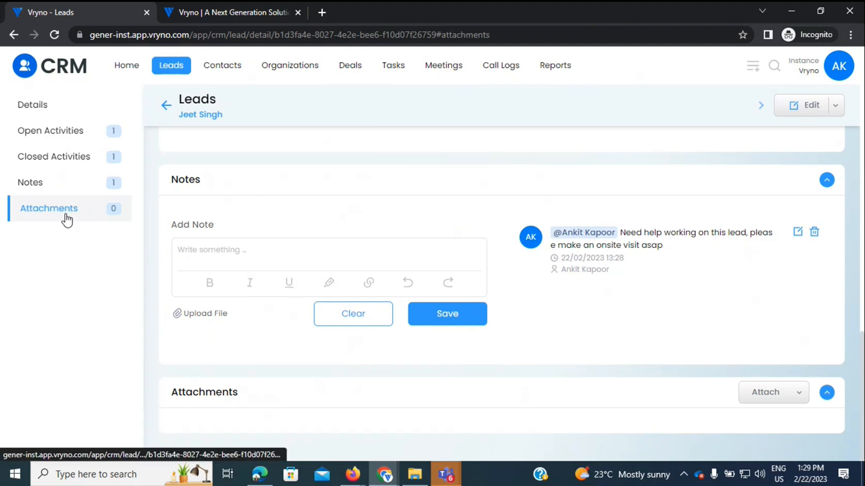
Step: Upload blank.pdf as a lead attachment named 'Quotation sent by comp' and save it
{"action": "left_click", "coordinate": [788, 399]}
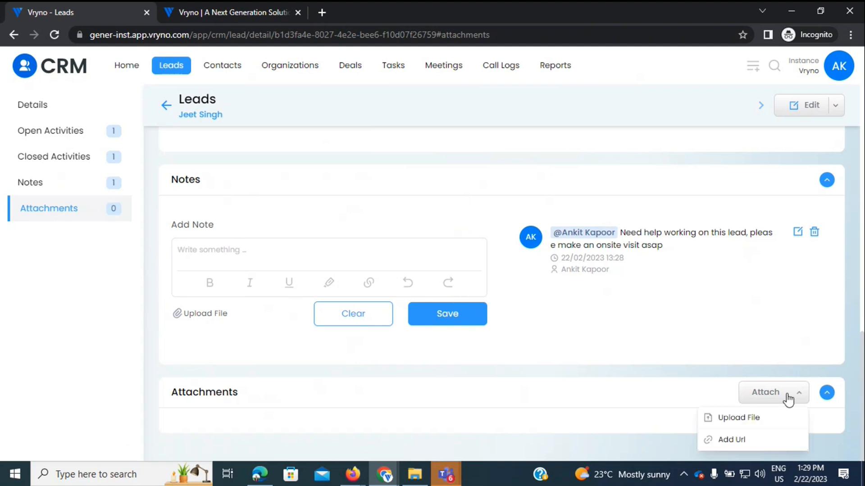
{"action": "left_click", "coordinate": [749, 425]}
{"action": "left_click", "coordinate": [367, 250]}
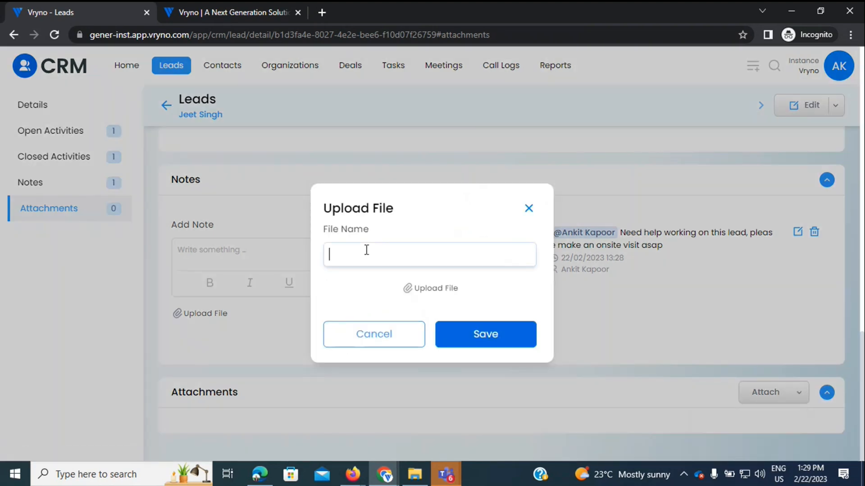
{"action": "type", "text": "Quotation sent by comp"}
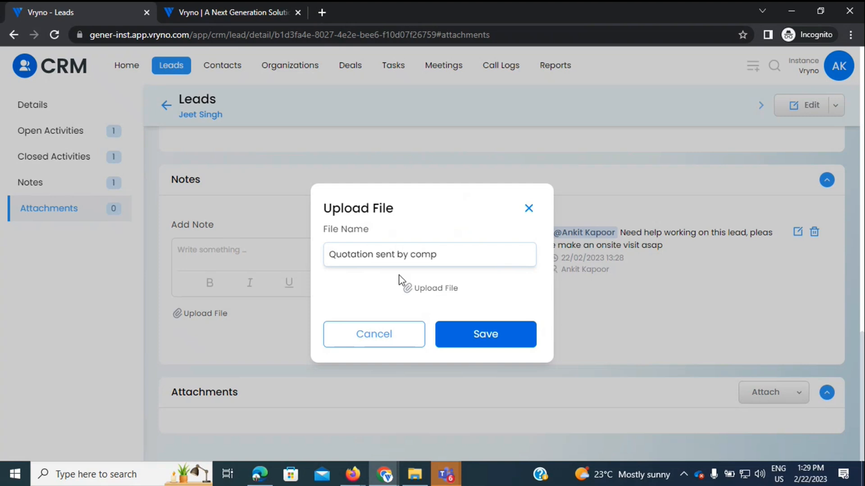
{"action": "left_click", "coordinate": [434, 286]}
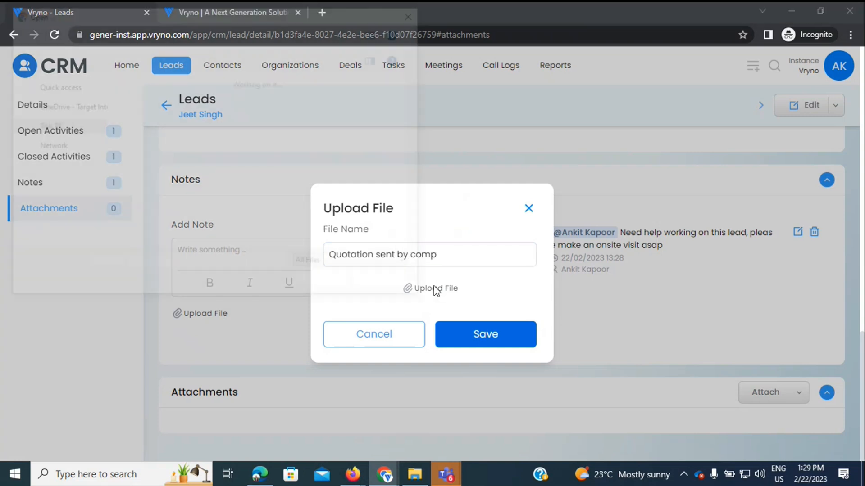
{"action": "double_click", "coordinate": [198, 131]}
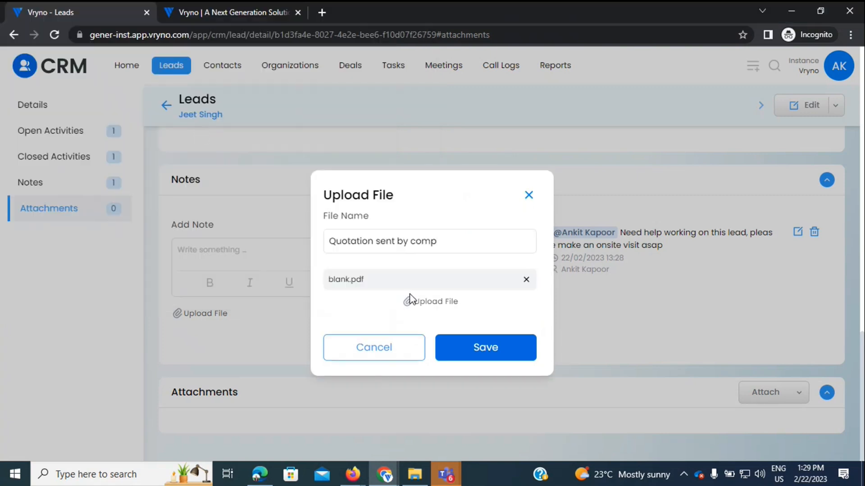
{"action": "left_click", "coordinate": [485, 348]}
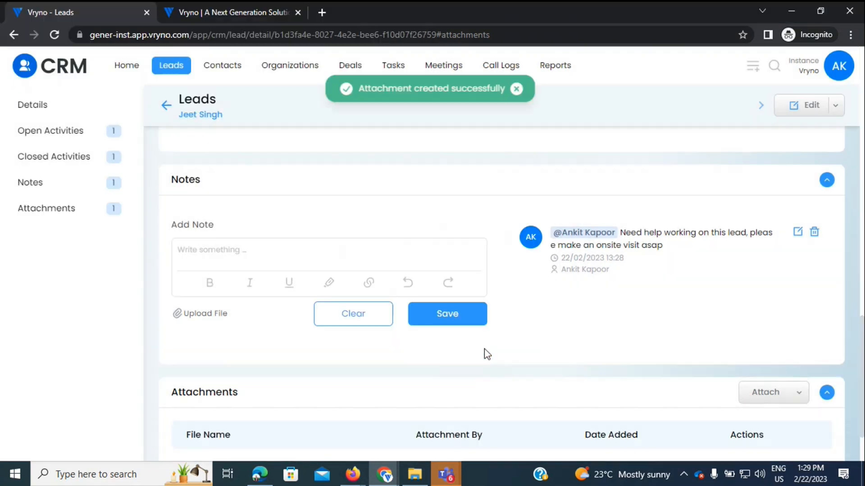
{"action": "scroll", "coordinate": [156, 405], "scroll_direction": "down", "scroll_amount": 2}
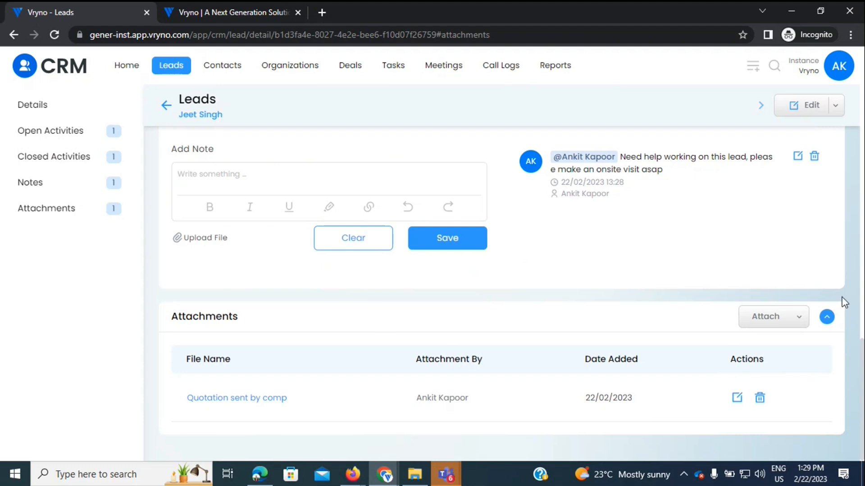
{"action": "scroll", "coordinate": [844, 303], "scroll_direction": "up", "scroll_amount": 10}
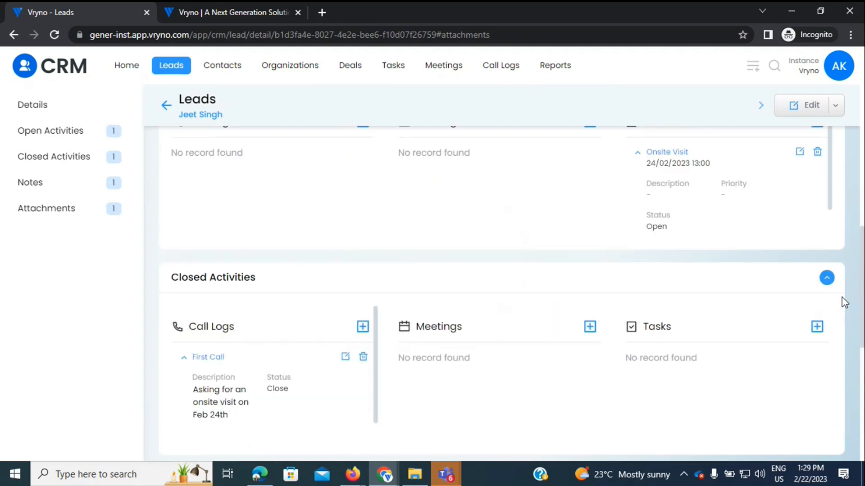
{"action": "scroll", "coordinate": [845, 303], "scroll_direction": "up", "scroll_amount": 6}
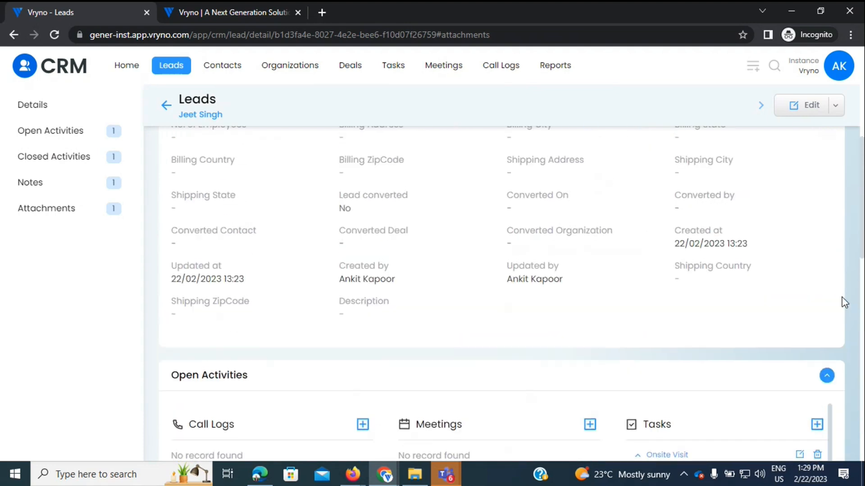
{"action": "scroll", "coordinate": [845, 303], "scroll_direction": "up", "scroll_amount": 2}
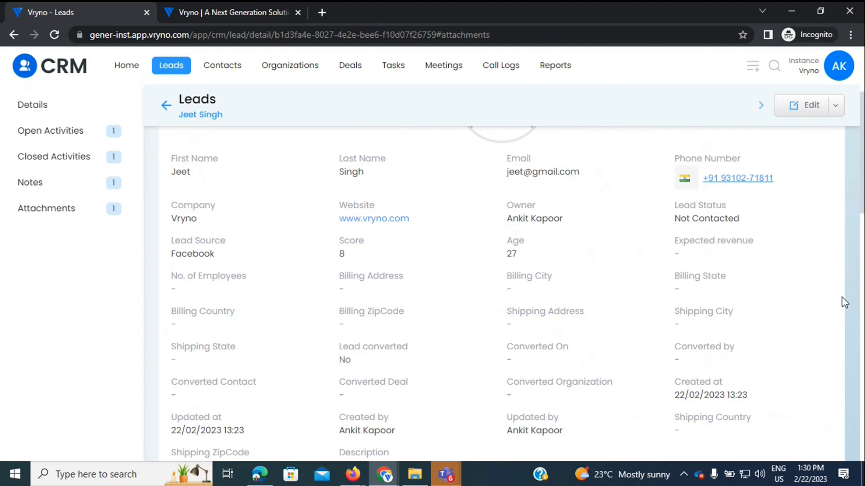
Step: Edit the lead, set Lead Status to Contacted, and save
{"action": "left_click", "coordinate": [795, 109]}
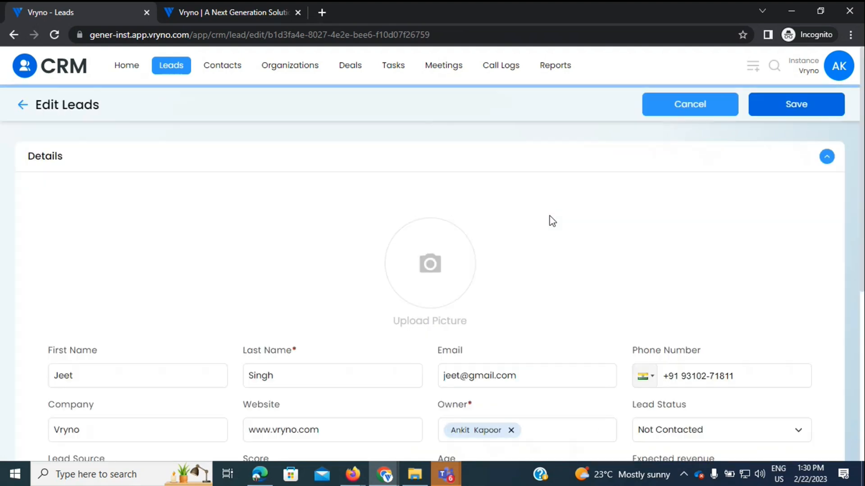
{"action": "left_click", "coordinate": [644, 432]}
{"action": "left_click", "coordinate": [649, 398]}
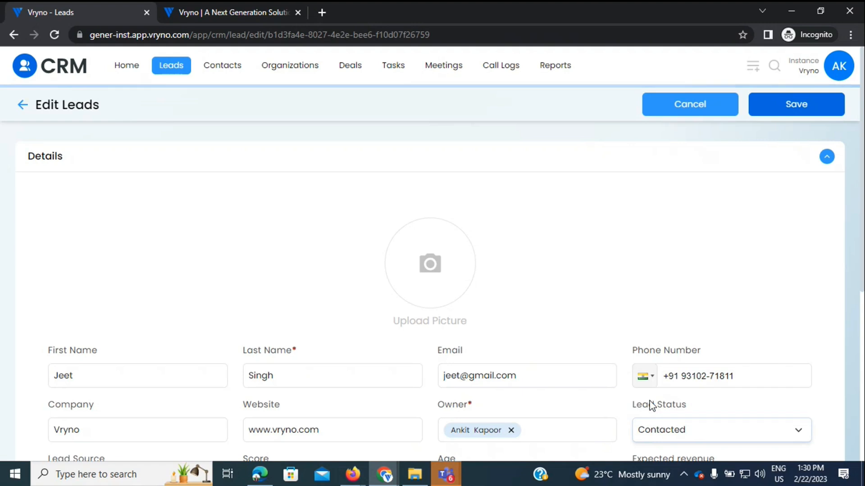
{"action": "left_click", "coordinate": [769, 112]}
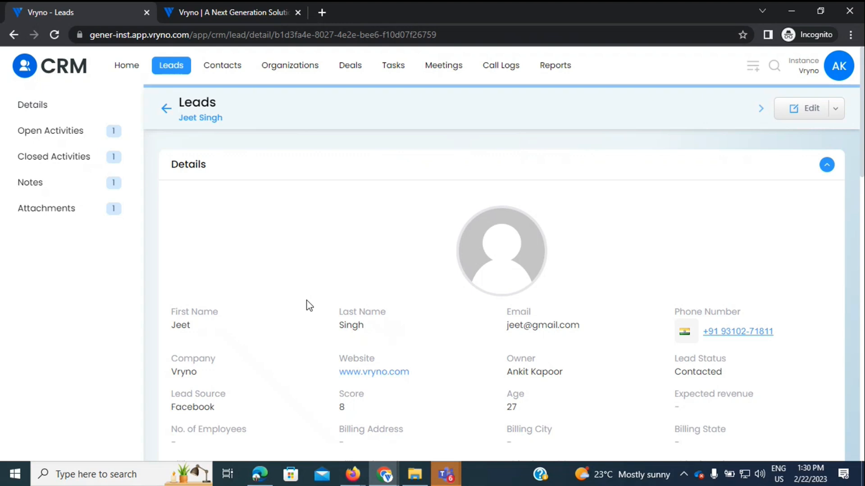
Step: Start the lead's Convert action and choose 'Create a new Organization' on the mapping page
{"action": "left_click", "coordinate": [835, 110]}
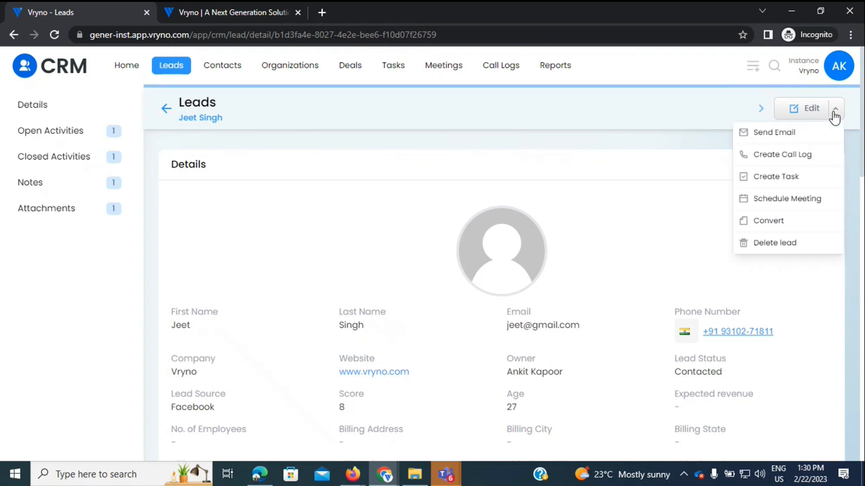
{"action": "left_click", "coordinate": [769, 229]}
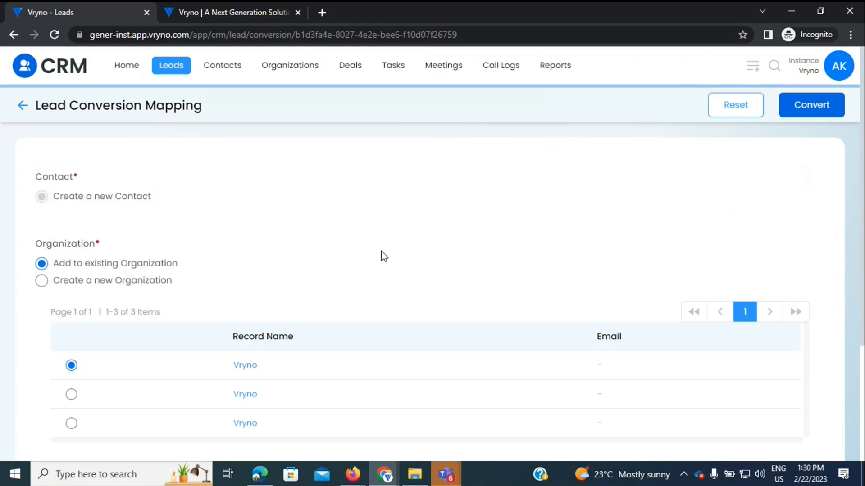
{"action": "scroll", "coordinate": [381, 251], "scroll_direction": "down", "scroll_amount": 1}
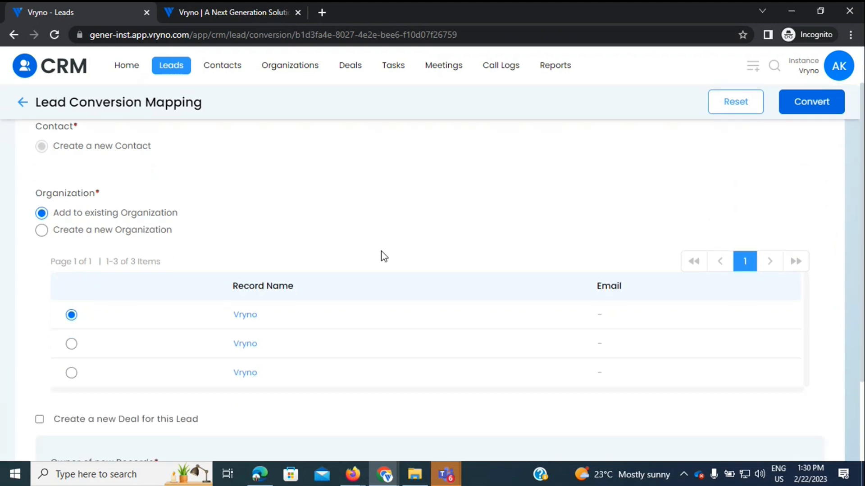
{"action": "scroll", "coordinate": [381, 255], "scroll_direction": "up", "scroll_amount": 1}
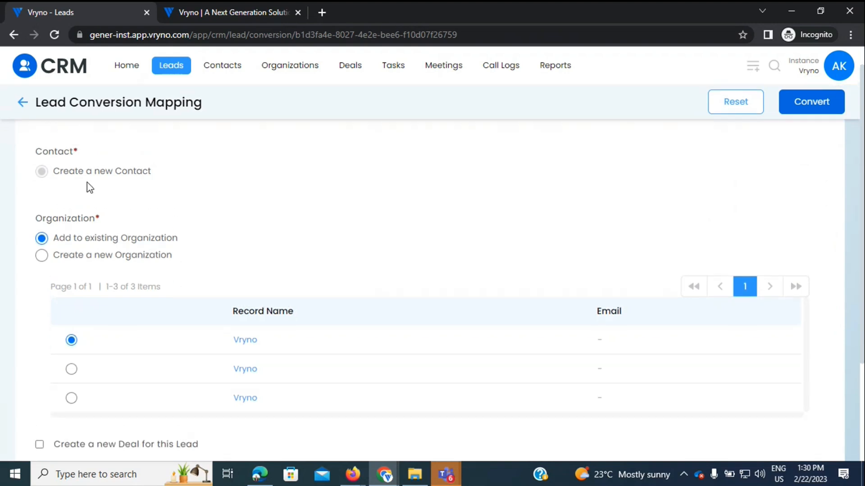
{"action": "scroll", "coordinate": [348, 223], "scroll_direction": "down", "scroll_amount": 4}
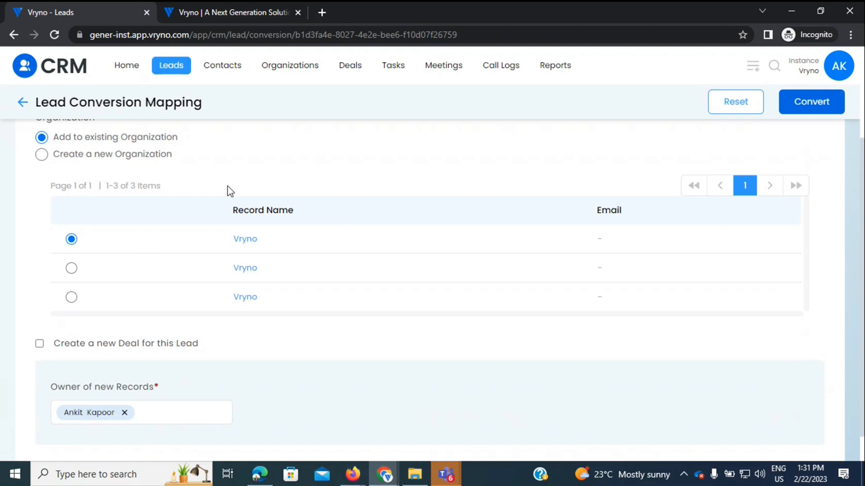
{"action": "left_click", "coordinate": [71, 268]}
{"action": "left_click", "coordinate": [72, 298]}
{"action": "left_click", "coordinate": [42, 156]}
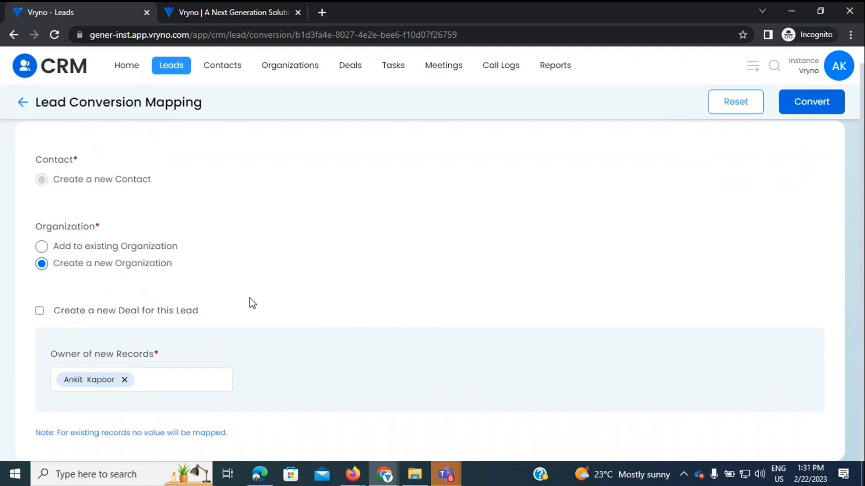
Step: Have the conversion also create a new deal named 'Order for Vryno'
{"action": "left_click", "coordinate": [39, 311]}
{"action": "left_click", "coordinate": [116, 386]}
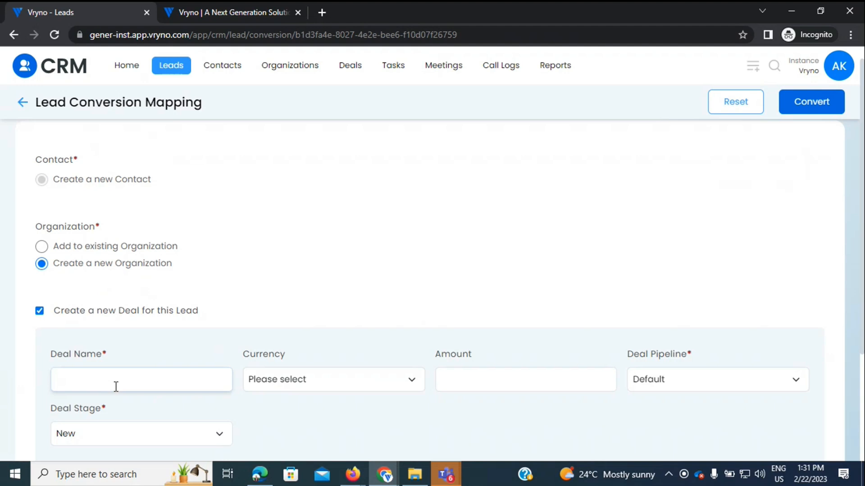
{"action": "type", "text": "Order for Vryno"}
Step: Give the deal currency INR, amount 2100000, Default pipeline and stage New
{"action": "left_click", "coordinate": [282, 380]}
{"action": "left_click", "coordinate": [274, 405]}
{"action": "left_click", "coordinate": [475, 377]}
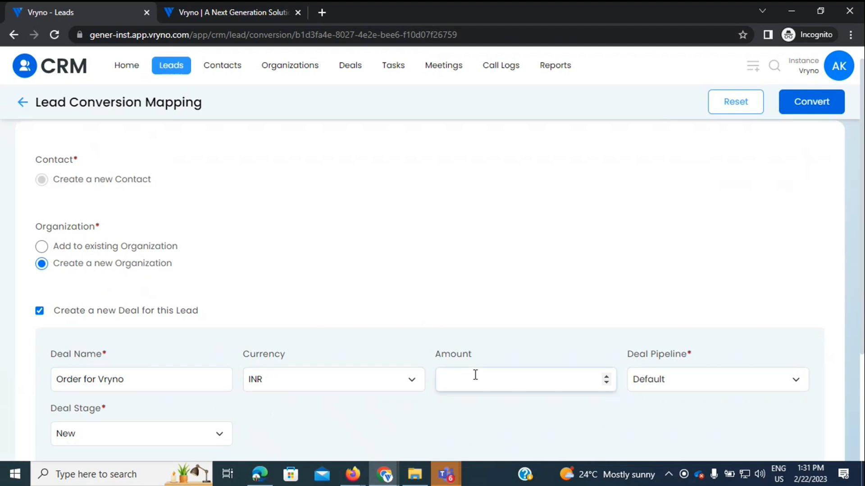
{"action": "type", "text": "2100000"}
{"action": "left_click", "coordinate": [669, 381]}
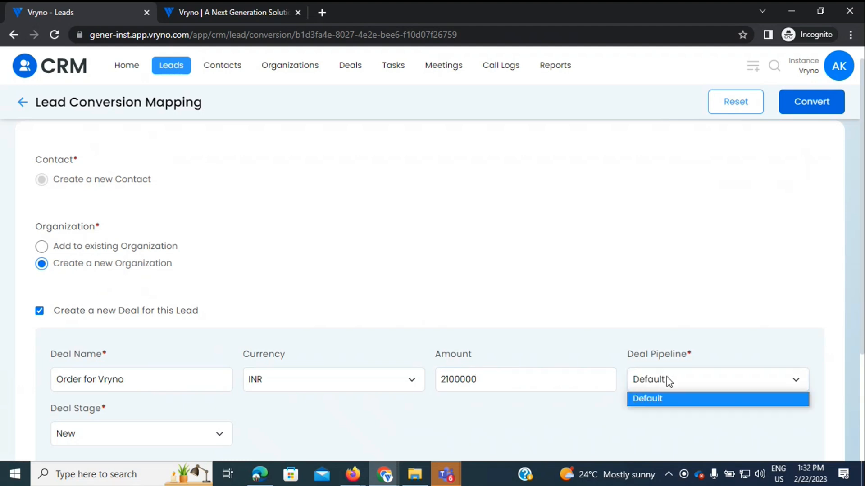
{"action": "left_click", "coordinate": [666, 401]}
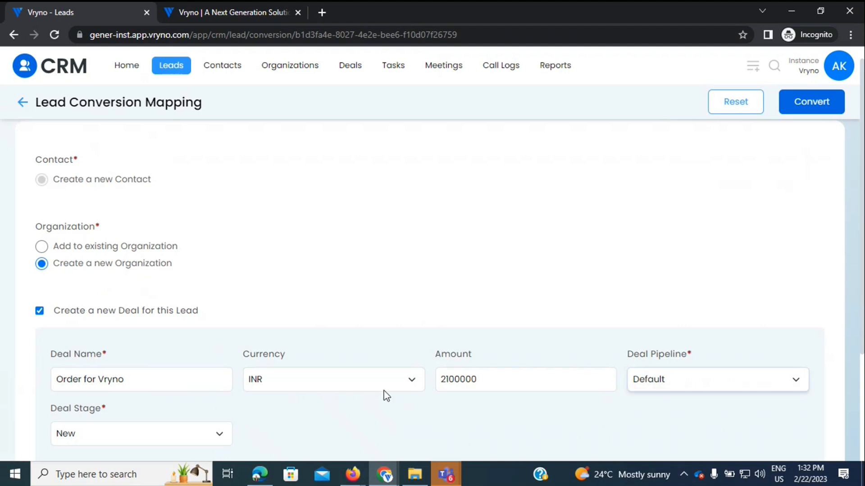
{"action": "left_click", "coordinate": [95, 443]}
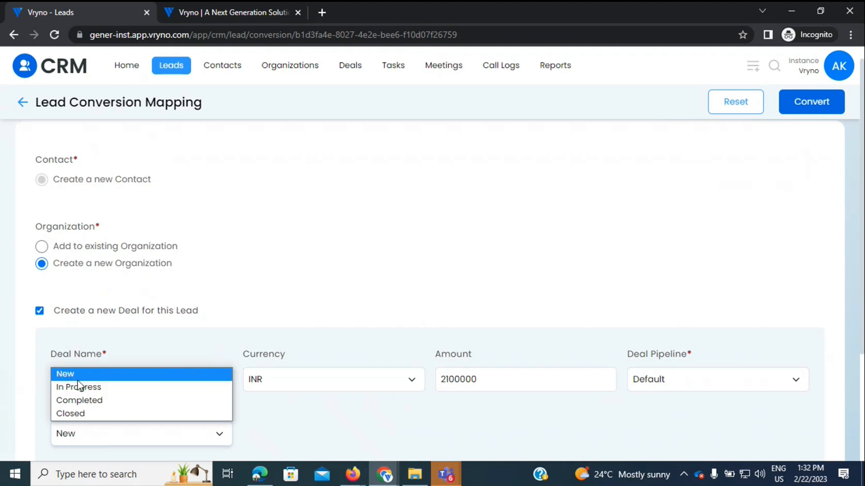
{"action": "left_click", "coordinate": [60, 376]}
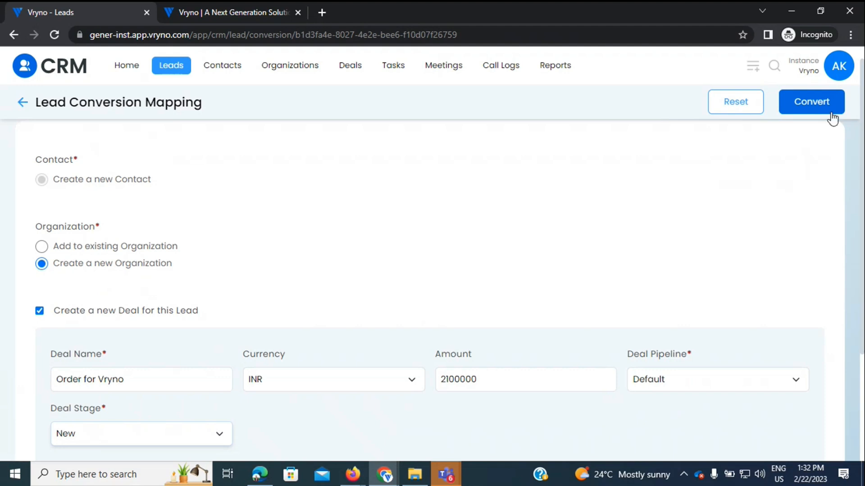
Step: Convert the lead, then open the resulting 'Order for Vryno' deal from the conversion summary
{"action": "left_click", "coordinate": [807, 114]}
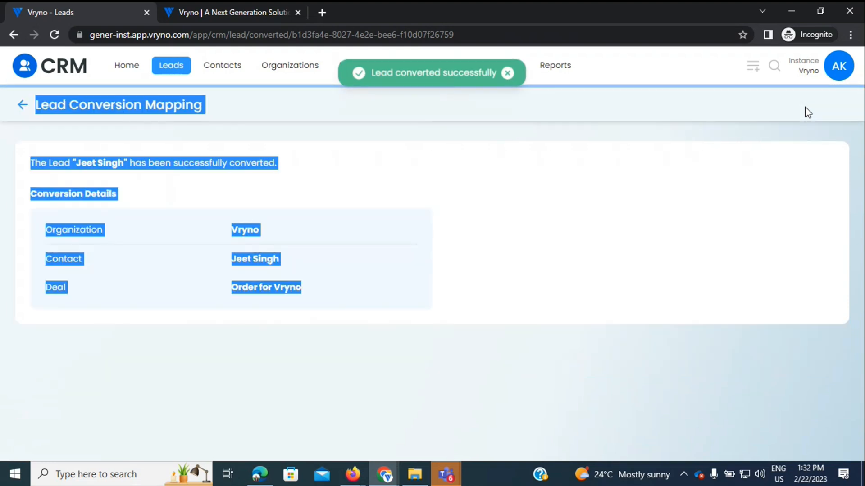
{"action": "left_click", "coordinate": [563, 253]}
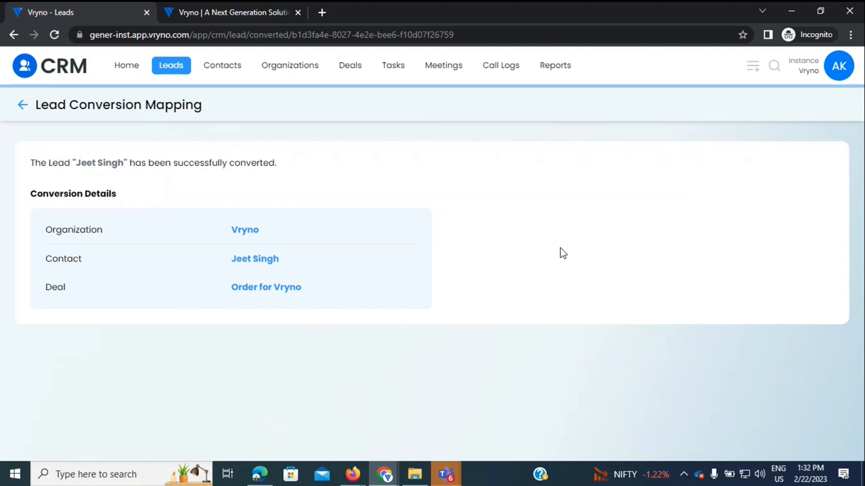
{"action": "left_click", "coordinate": [245, 290]}
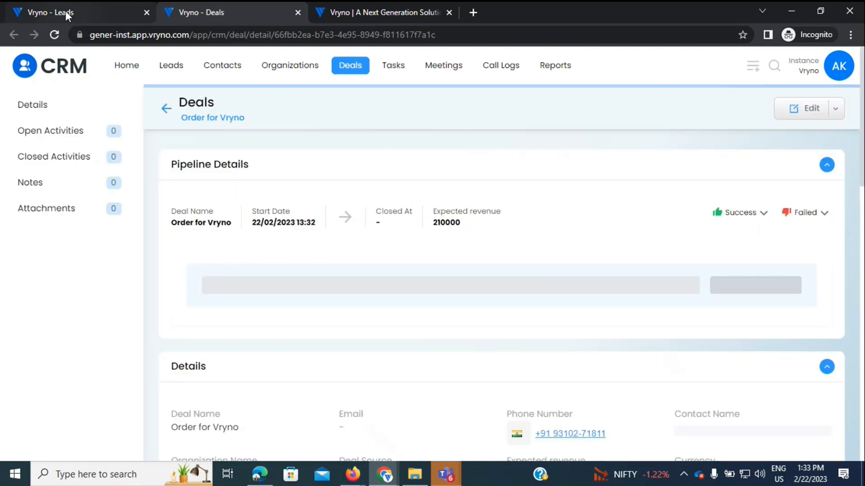
Step: Open the converted contact and the Vryno organization from the summary, then return to Order for Vryno
{"action": "left_click", "coordinate": [66, 11]}
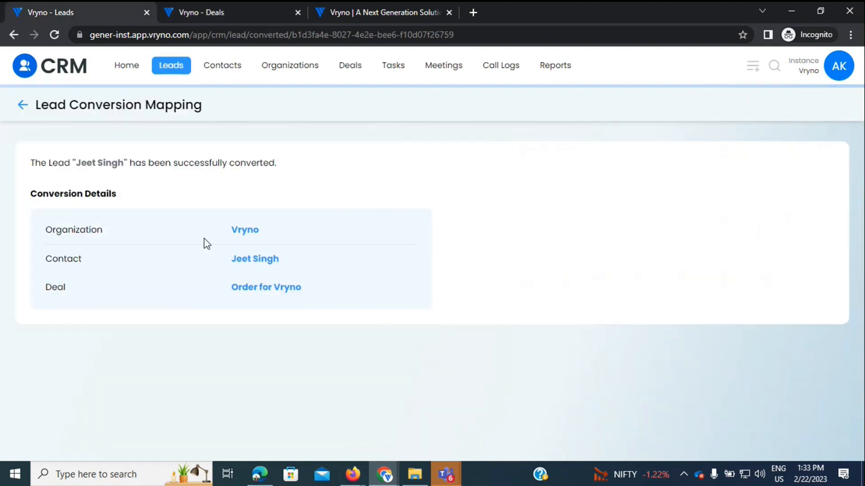
{"action": "left_click", "coordinate": [246, 261]}
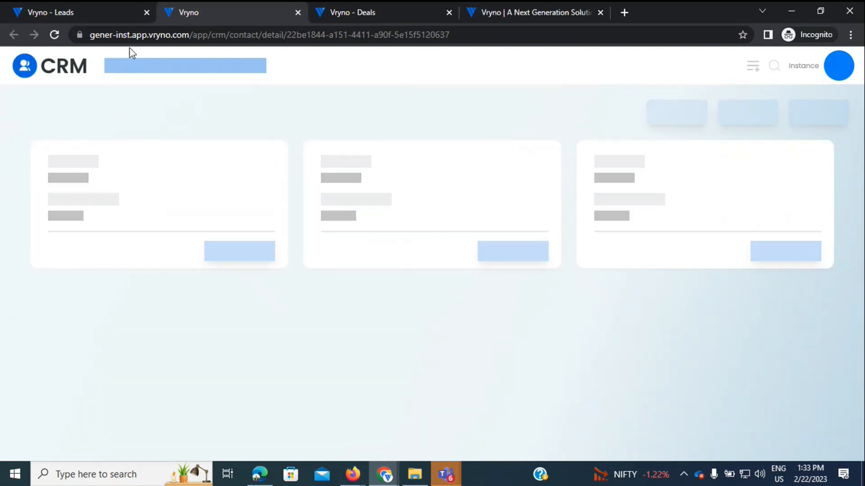
{"action": "left_click", "coordinate": [107, 9]}
{"action": "left_click", "coordinate": [250, 231]}
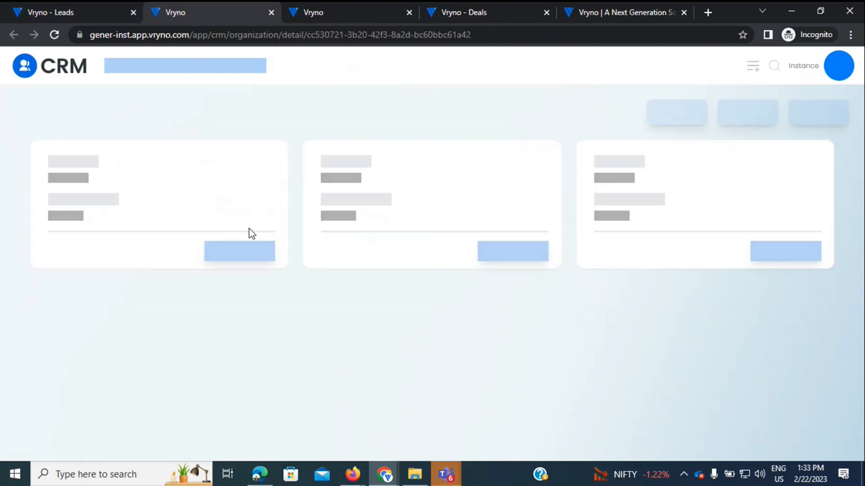
{"action": "left_click", "coordinate": [462, 3]}
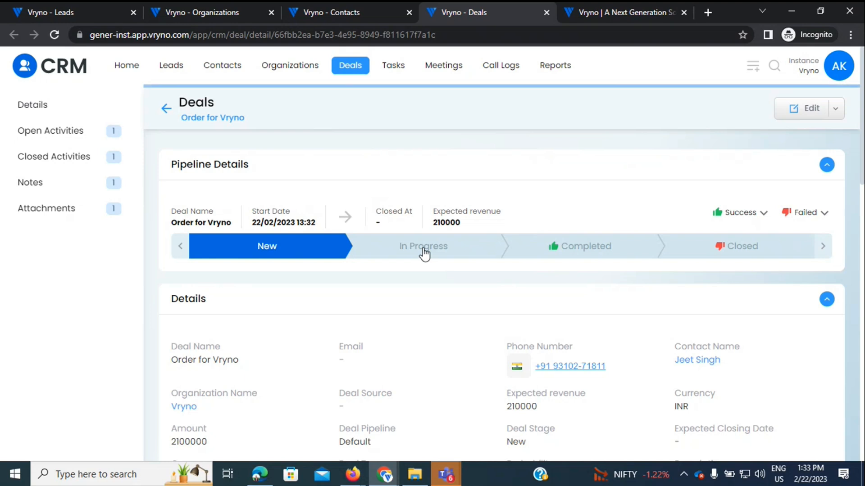
Step: Move Order for Vryno through In Progress to Completed, checking the Success and Failed outcomes
{"action": "left_click", "coordinate": [397, 258]}
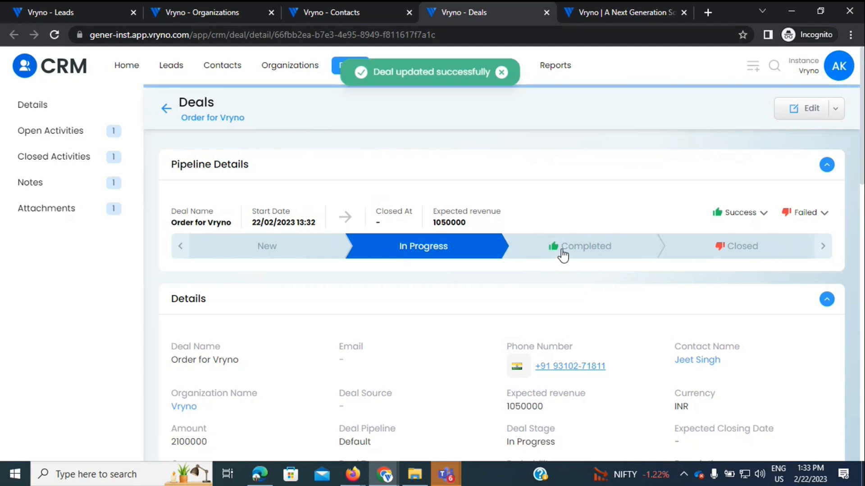
{"action": "left_click", "coordinate": [764, 213]}
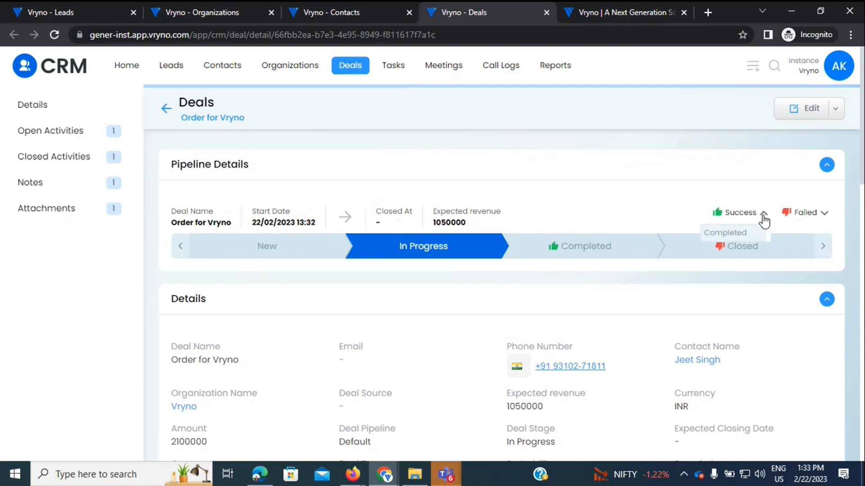
{"action": "left_click", "coordinate": [825, 214]}
{"action": "left_click", "coordinate": [825, 216]}
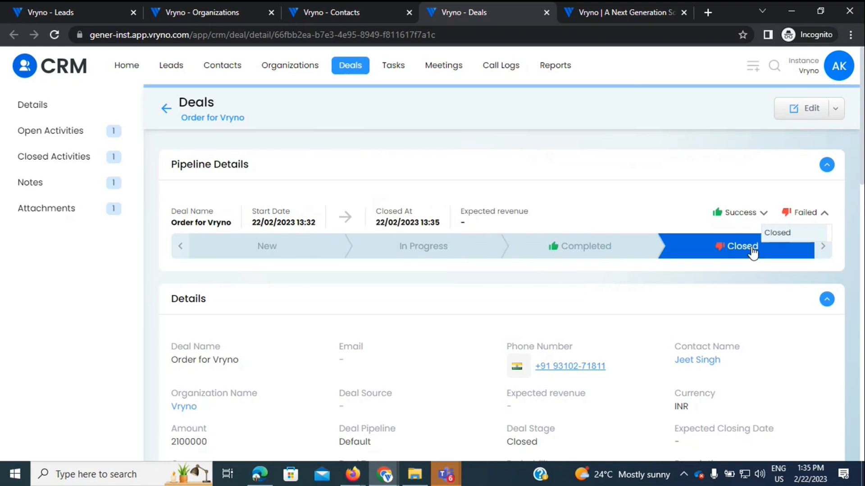
{"action": "left_click", "coordinate": [582, 252]}
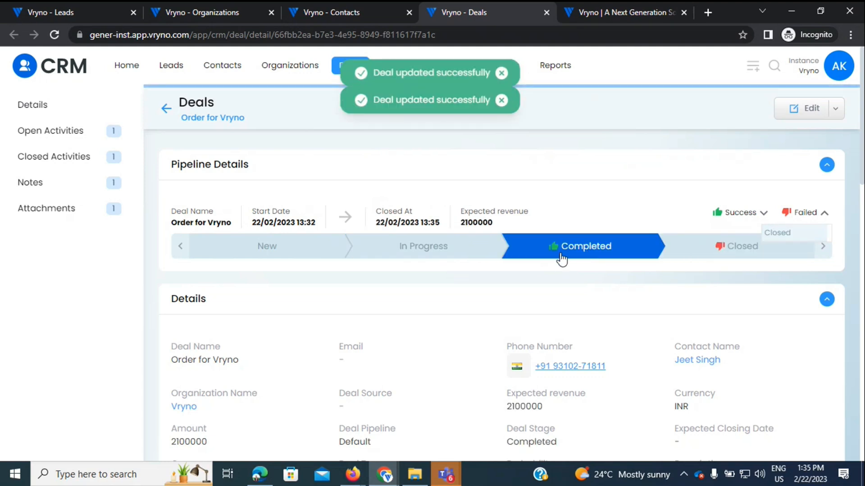
{"action": "scroll", "coordinate": [863, 177], "scroll_direction": "down", "scroll_amount": 3}
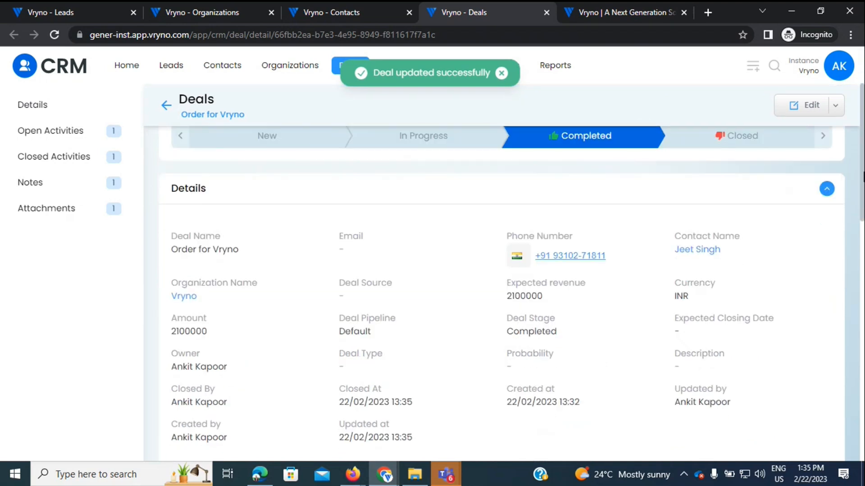
{"action": "left_click_drag", "start_coordinate": [863, 175], "coordinate": [864, 171]}
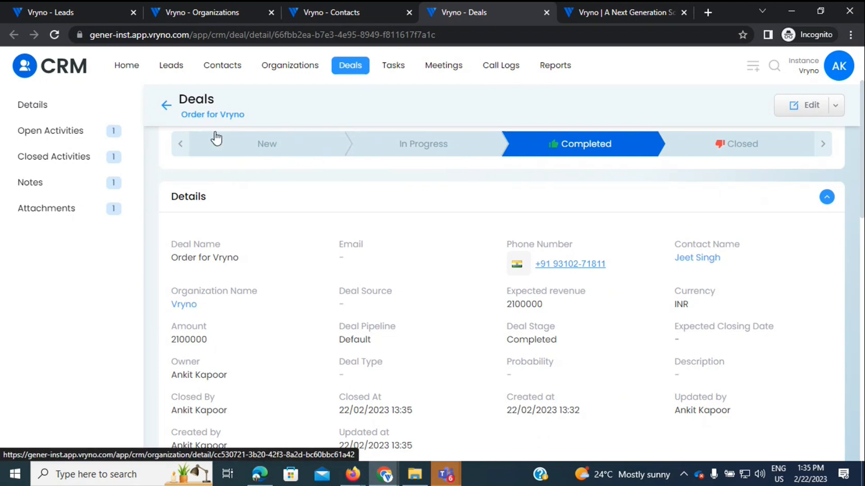
Step: Check the deal's one open activity, one closed activity, one note and one attachment
{"action": "left_click", "coordinate": [31, 135]}
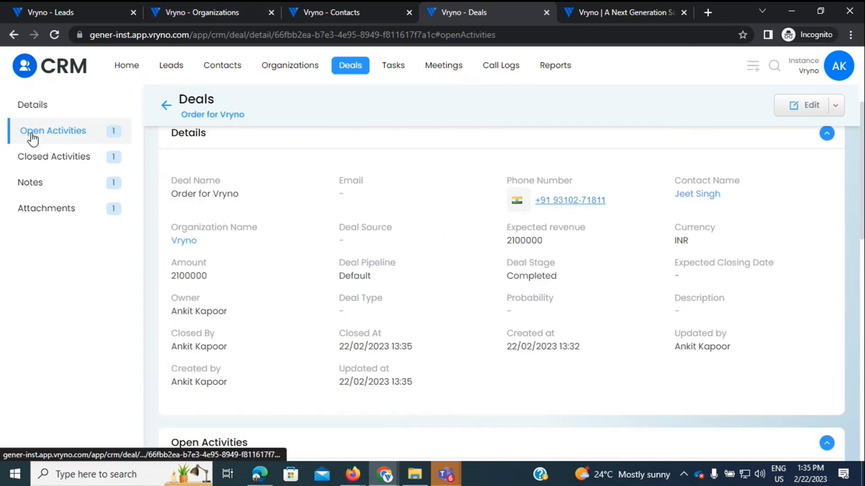
{"action": "left_click", "coordinate": [50, 157]}
{"action": "left_click", "coordinate": [63, 187]}
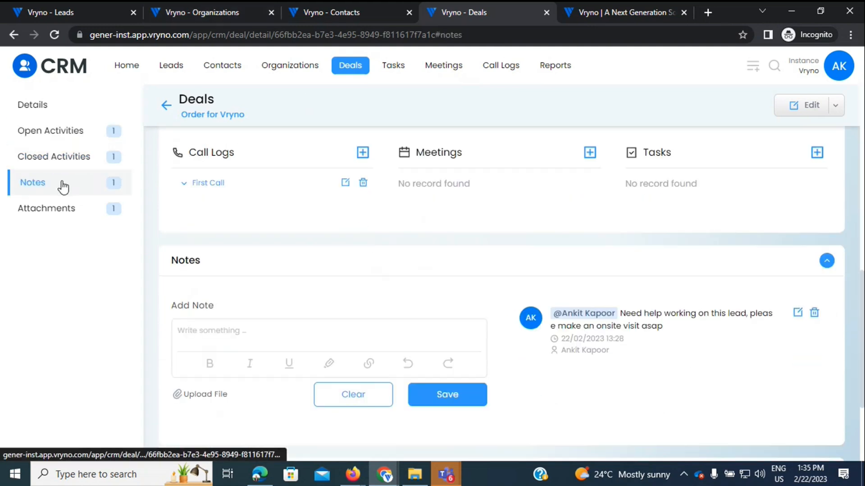
{"action": "left_click", "coordinate": [57, 139]}
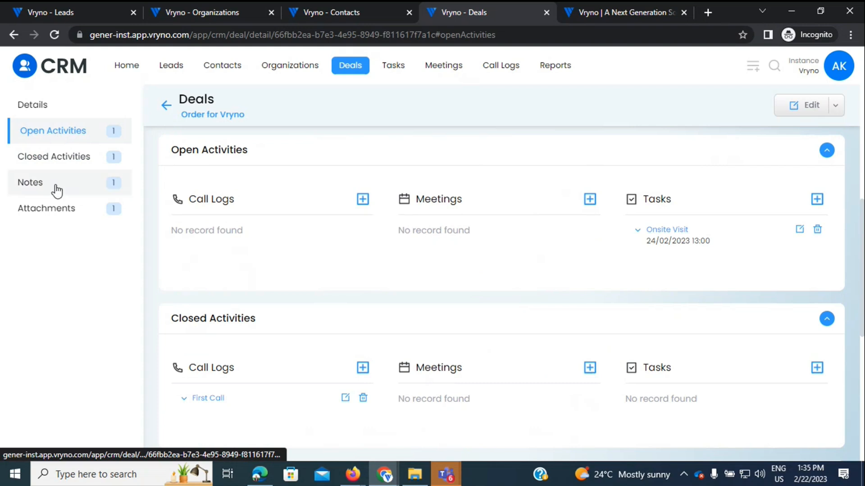
{"action": "left_click", "coordinate": [44, 216]}
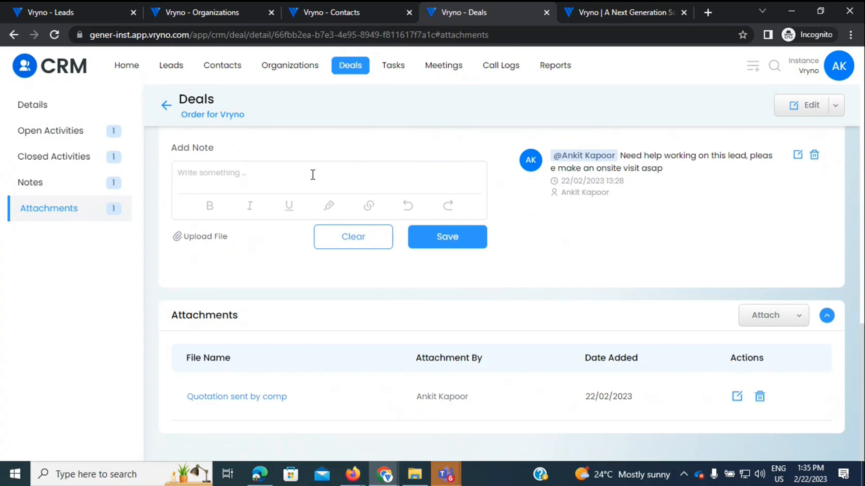
{"action": "left_click", "coordinate": [301, 17]}
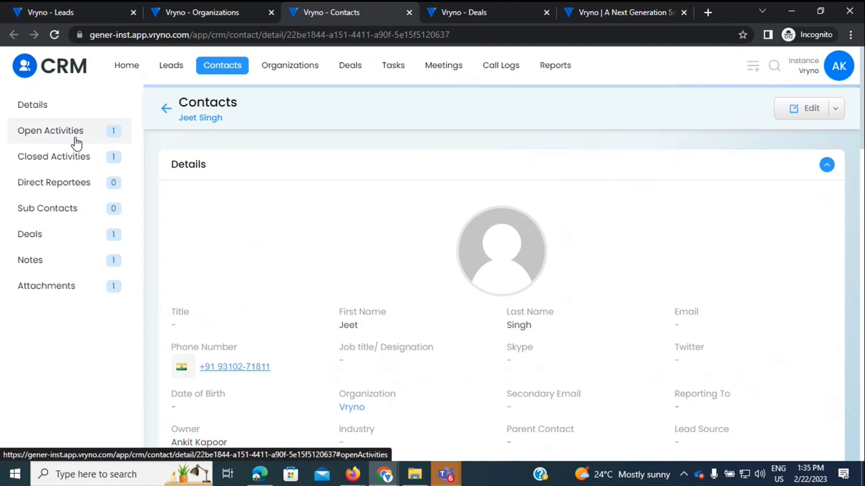
{"action": "left_click", "coordinate": [482, 5]}
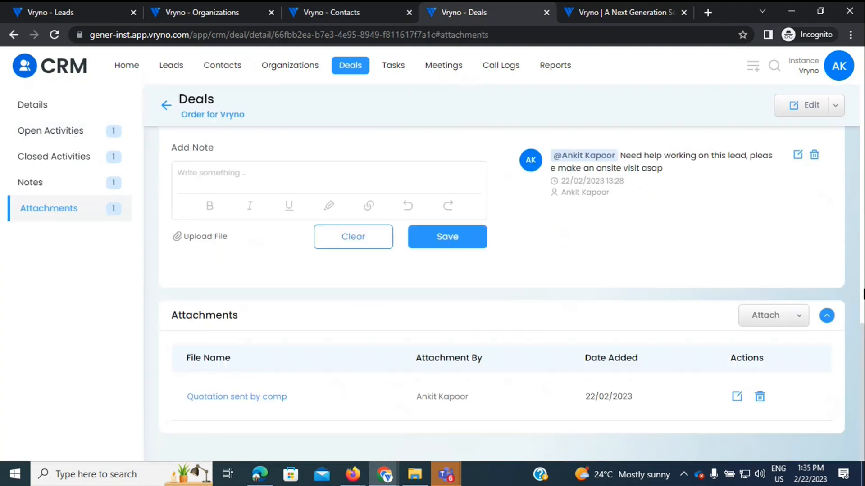
{"action": "left_click", "coordinate": [86, 109]}
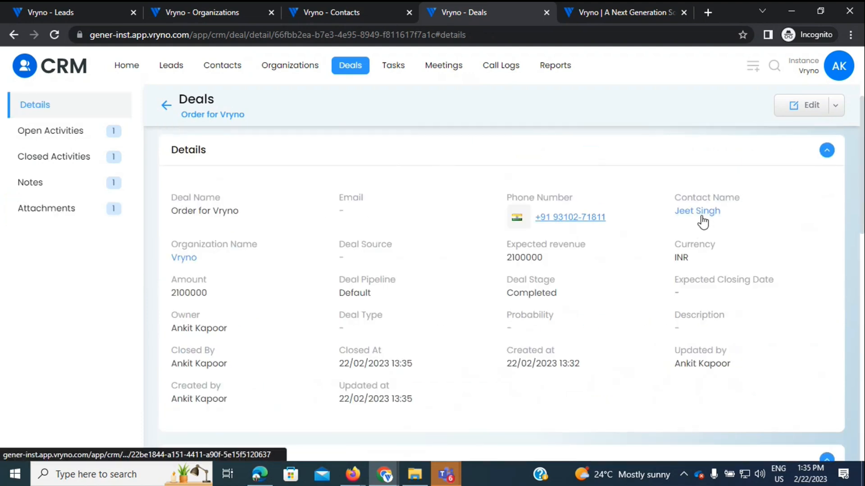
Step: Open the deal's contact in a new tab, close the old Contacts and Organizations tabs, and switch to it
{"action": "right_click", "coordinate": [702, 216]}
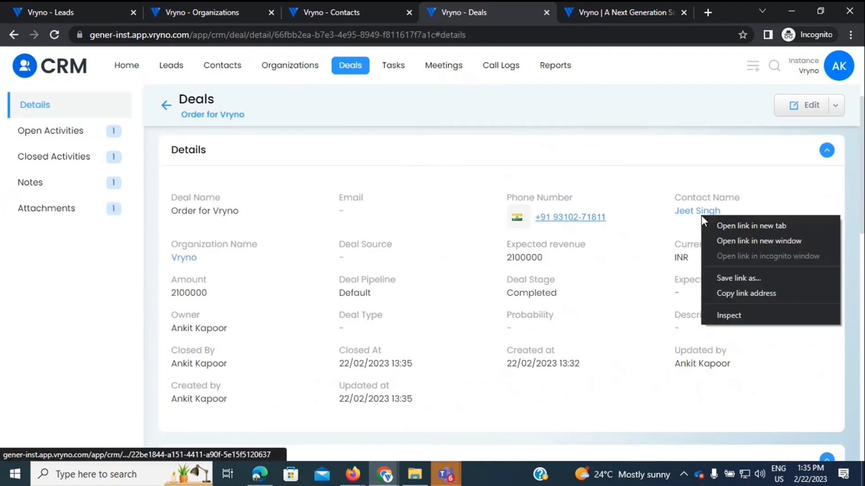
{"action": "left_click", "coordinate": [725, 228]}
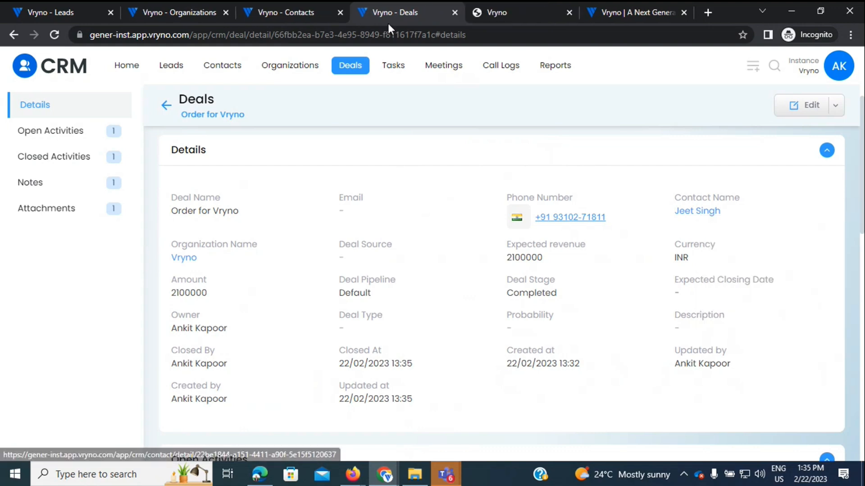
{"action": "left_click", "coordinate": [340, 12]}
{"action": "left_click", "coordinate": [225, 12]}
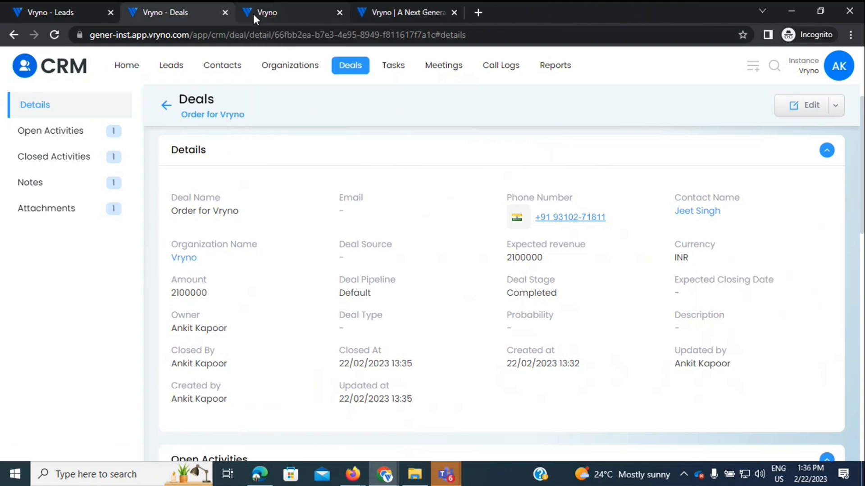
{"action": "left_click", "coordinate": [257, 14]}
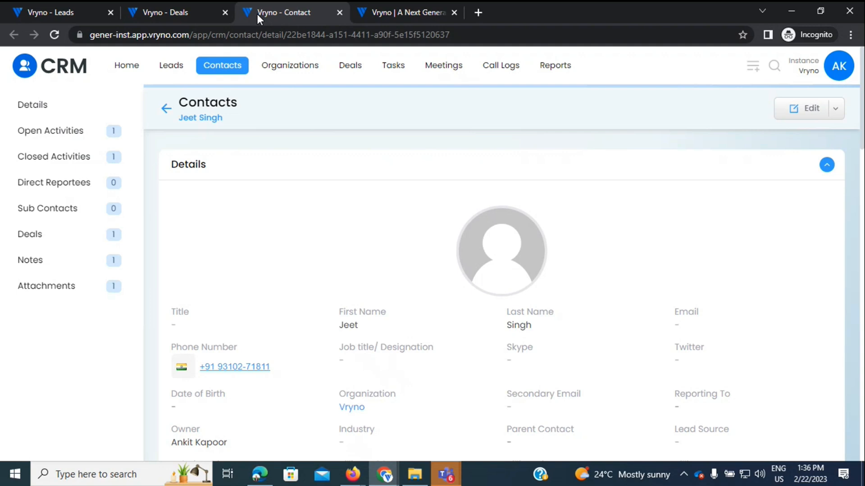
Step: Inspect the contact's open and closed activities and its Details, then start editing the contact
{"action": "left_click", "coordinate": [41, 131]}
{"action": "left_click", "coordinate": [64, 166]}
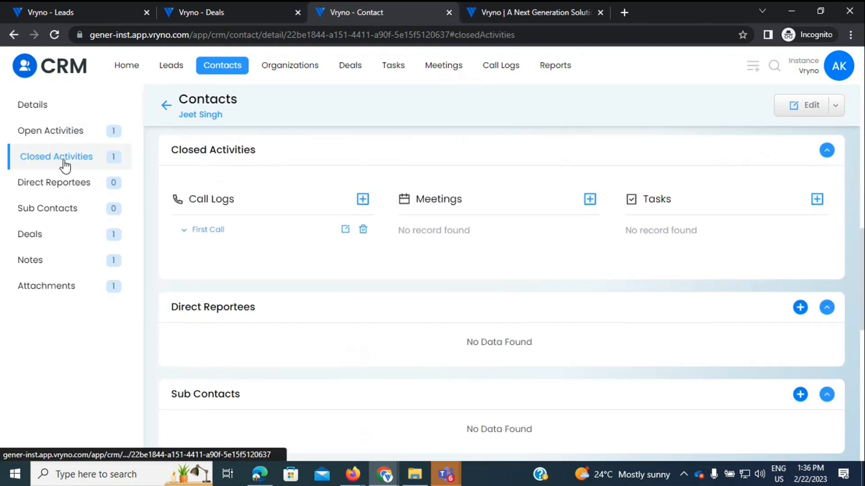
{"action": "left_click", "coordinate": [46, 107]}
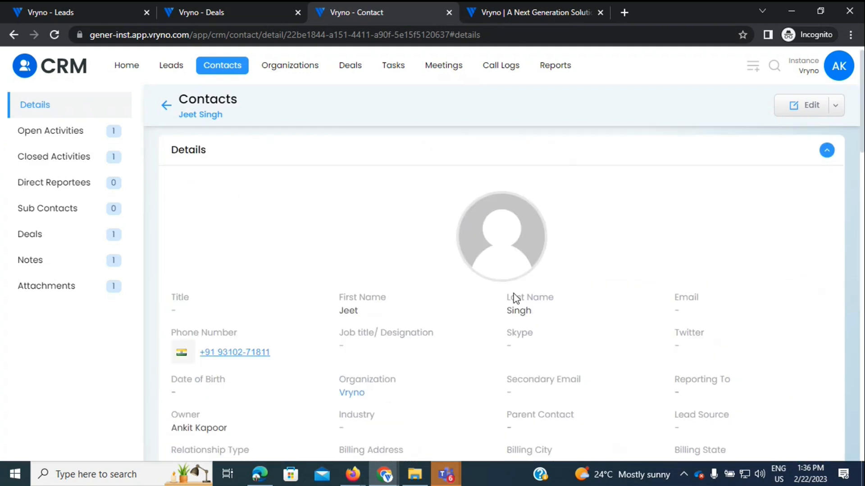
{"action": "left_click_drag", "start_coordinate": [863, 151], "coordinate": [863, 194]}
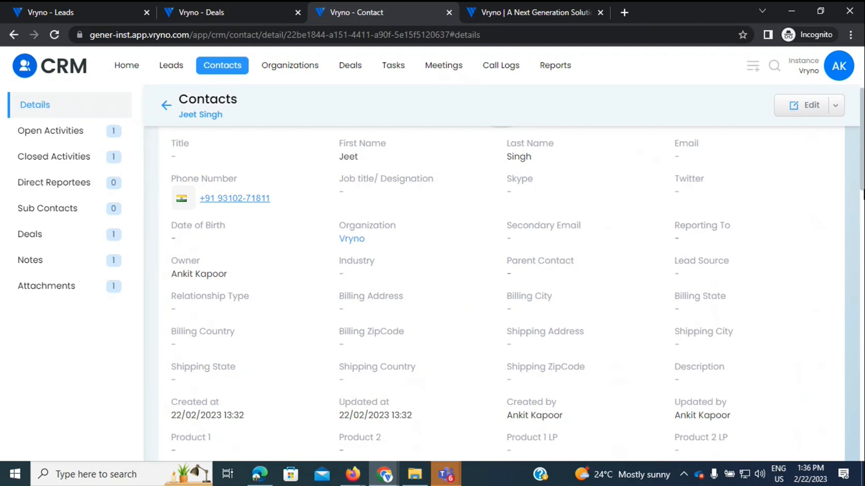
{"action": "left_click", "coordinate": [797, 107]}
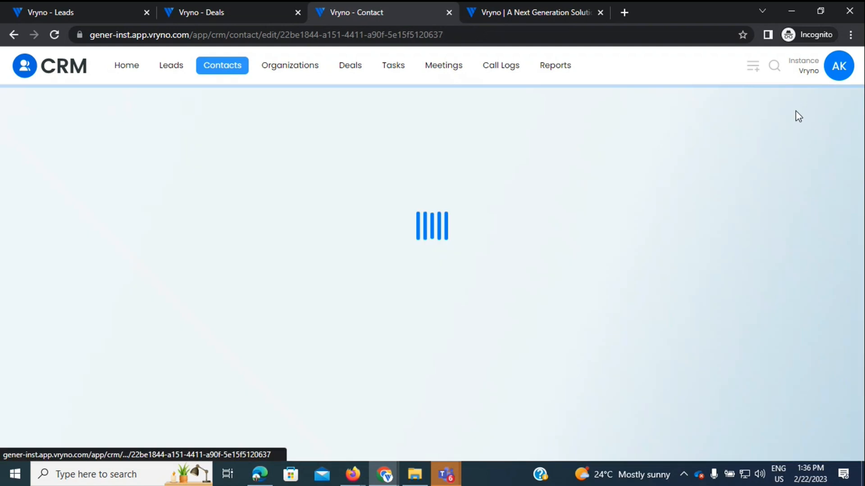
Step: Set the contact's Industry to Information & Communication Technology, leaving Reporting To empty
{"action": "scroll", "coordinate": [211, 264], "scroll_direction": "down", "scroll_amount": 3}
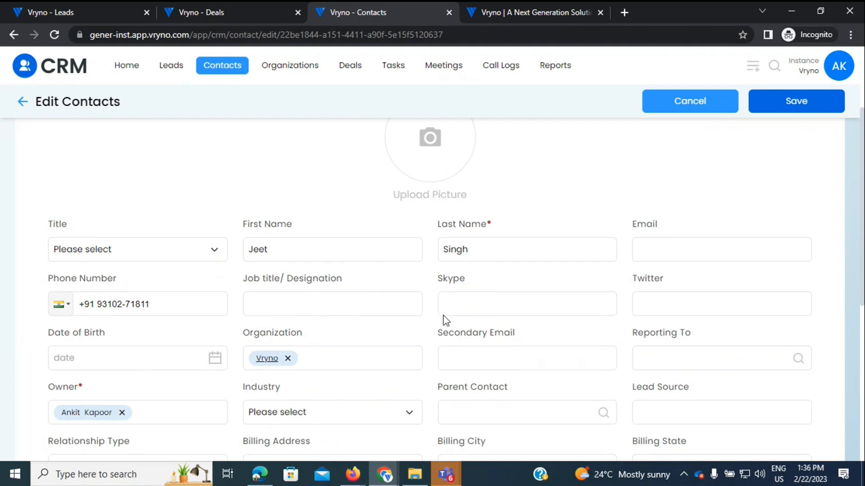
{"action": "scroll", "coordinate": [431, 310], "scroll_direction": "down", "scroll_amount": 2}
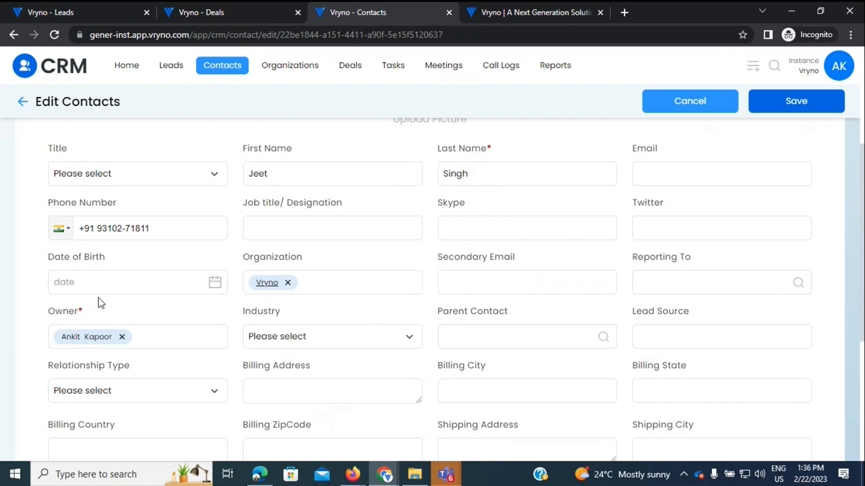
{"action": "left_click", "coordinate": [683, 288]}
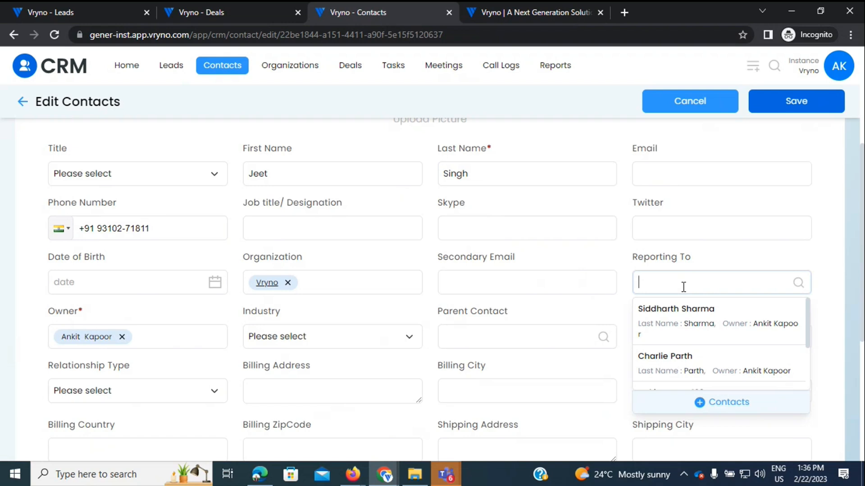
{"action": "left_click", "coordinate": [626, 266]}
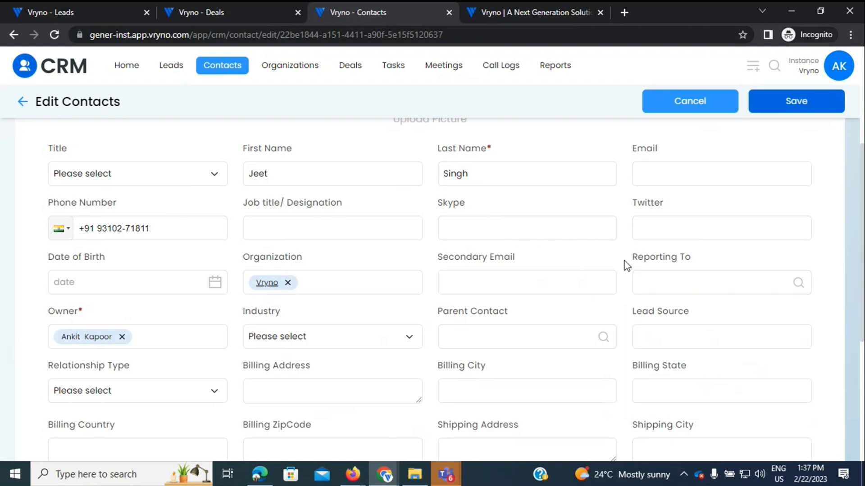
{"action": "scroll", "coordinate": [626, 266], "scroll_direction": "down", "scroll_amount": 2}
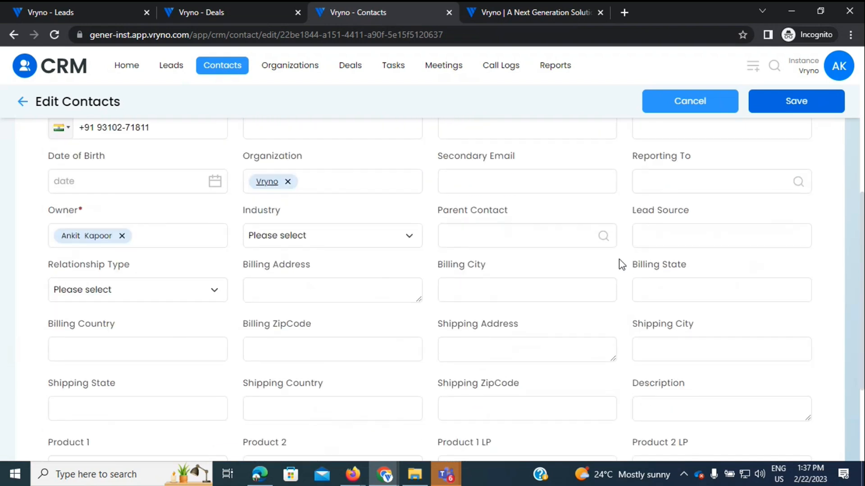
{"action": "left_click", "coordinate": [269, 239]}
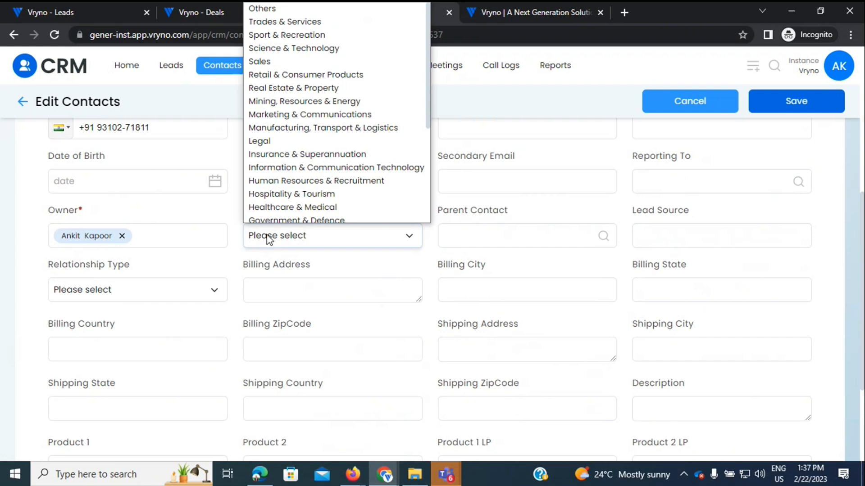
{"action": "left_click", "coordinate": [309, 164]}
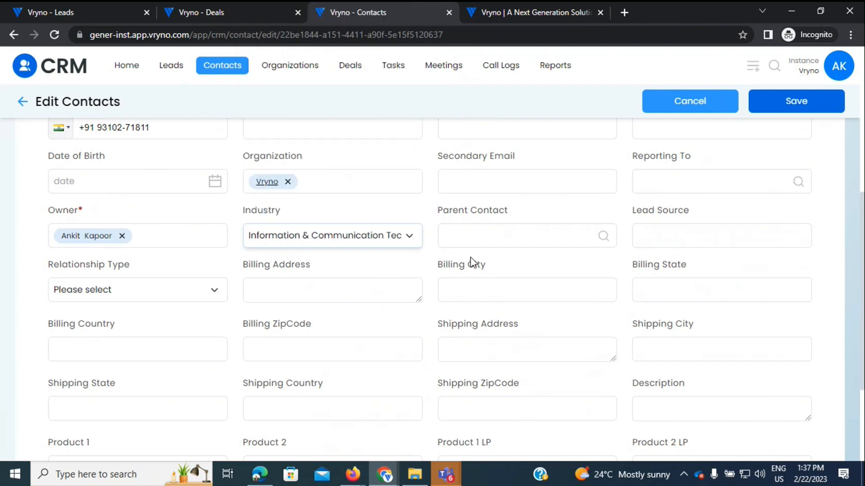
Step: Leave Parent Contact and Relationship Type blank and save the contact
{"action": "left_click", "coordinate": [458, 235]}
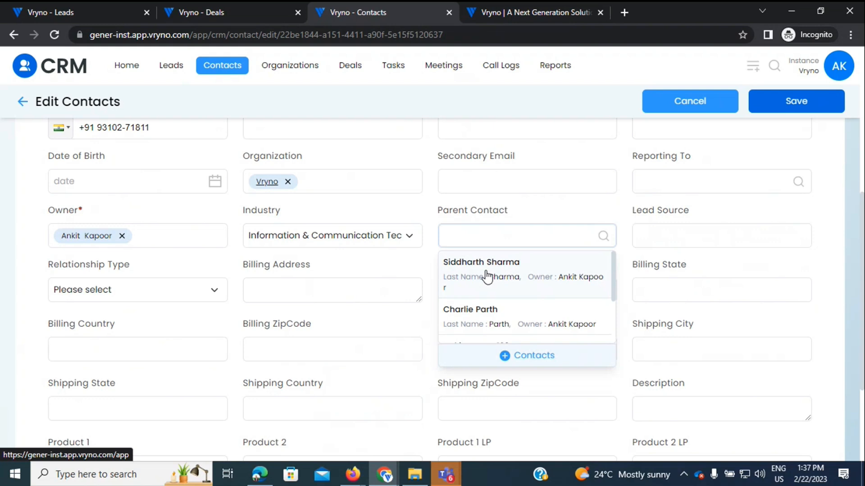
{"action": "left_click", "coordinate": [610, 199]}
{"action": "scroll", "coordinate": [613, 201], "scroll_direction": "down", "scroll_amount": 1}
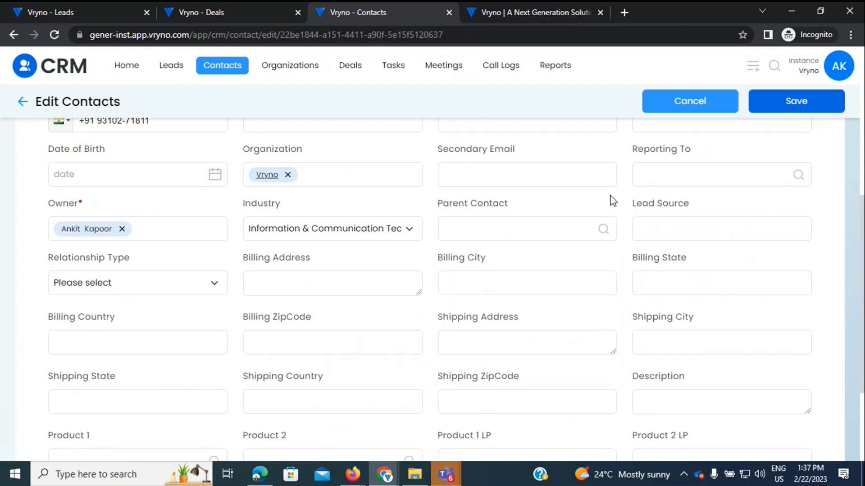
{"action": "scroll", "coordinate": [611, 199], "scroll_direction": "down", "scroll_amount": 1}
{"action": "left_click", "coordinate": [189, 235]}
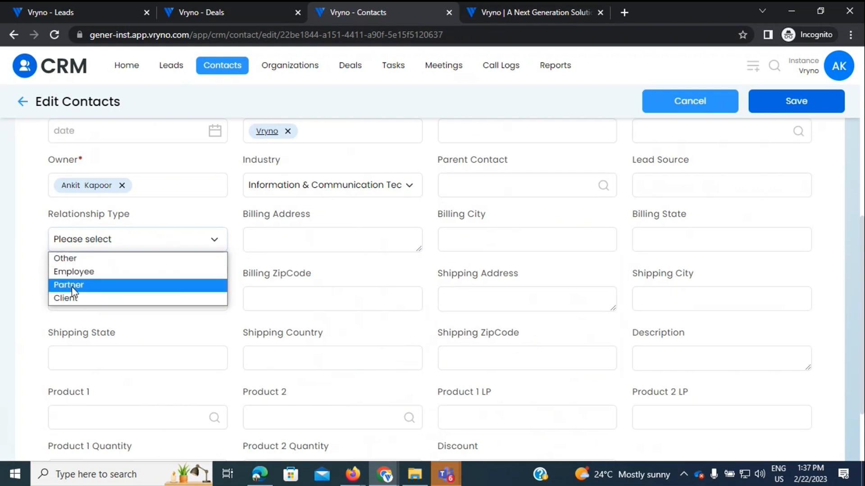
{"action": "left_click", "coordinate": [239, 263]}
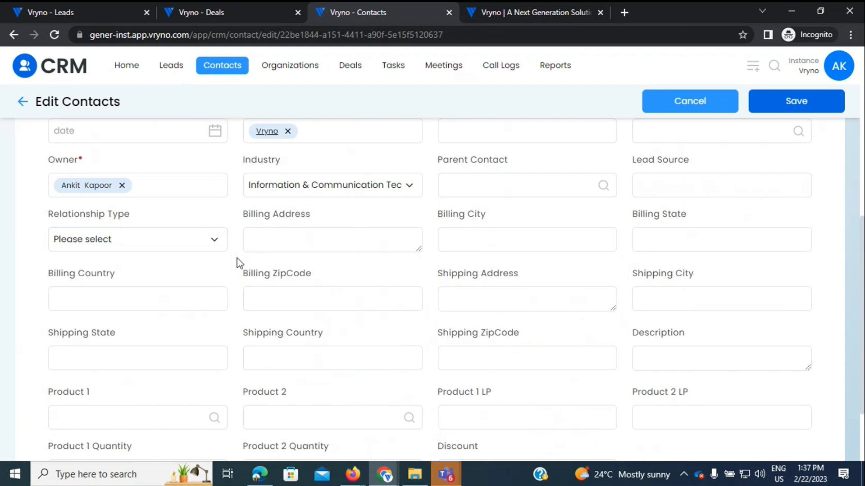
{"action": "scroll", "coordinate": [239, 263], "scroll_direction": "down", "scroll_amount": 1}
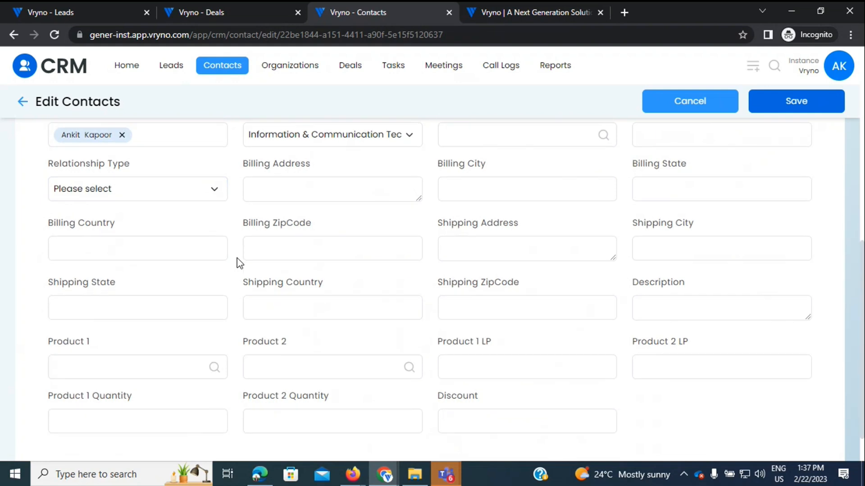
{"action": "scroll", "coordinate": [238, 263], "scroll_direction": "up", "scroll_amount": 8}
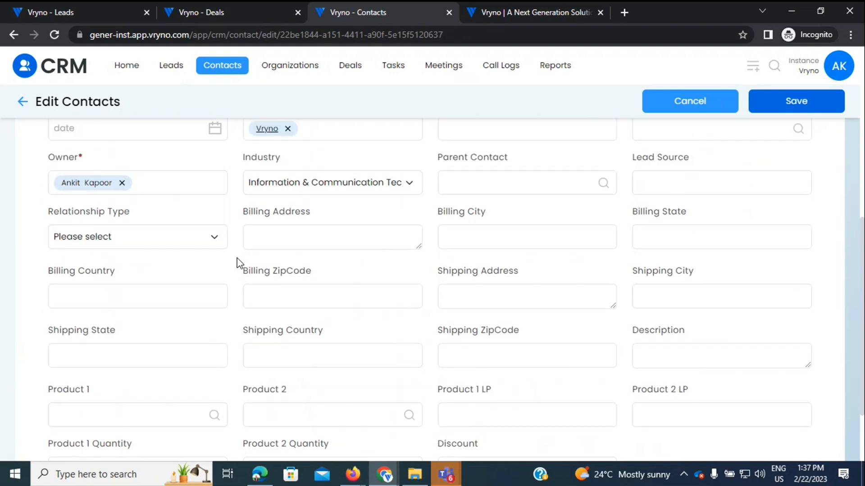
{"action": "left_click", "coordinate": [804, 104]}
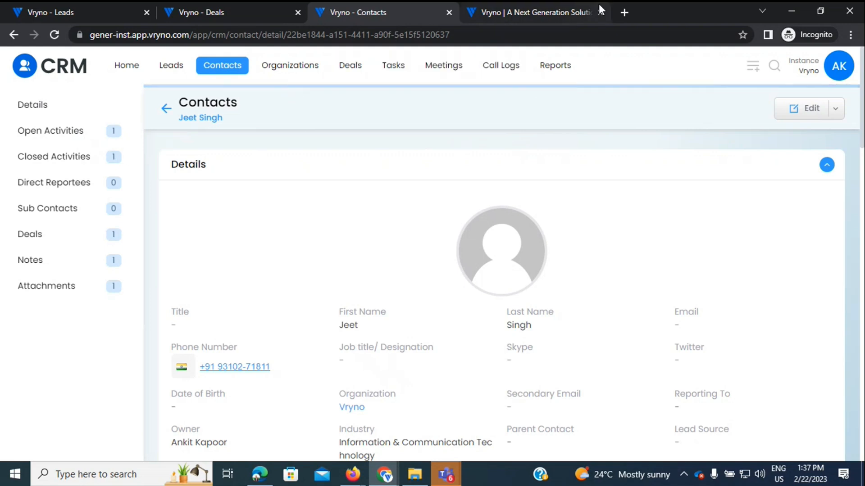
Step: From the completed deal, open its contact in a new tab, then follow the Organization link to Vryno
{"action": "left_click", "coordinate": [211, 2]}
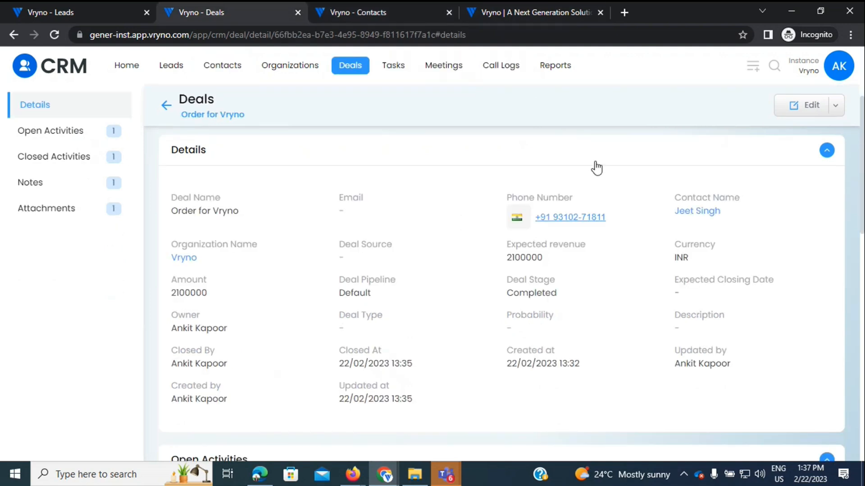
{"action": "right_click", "coordinate": [706, 210]}
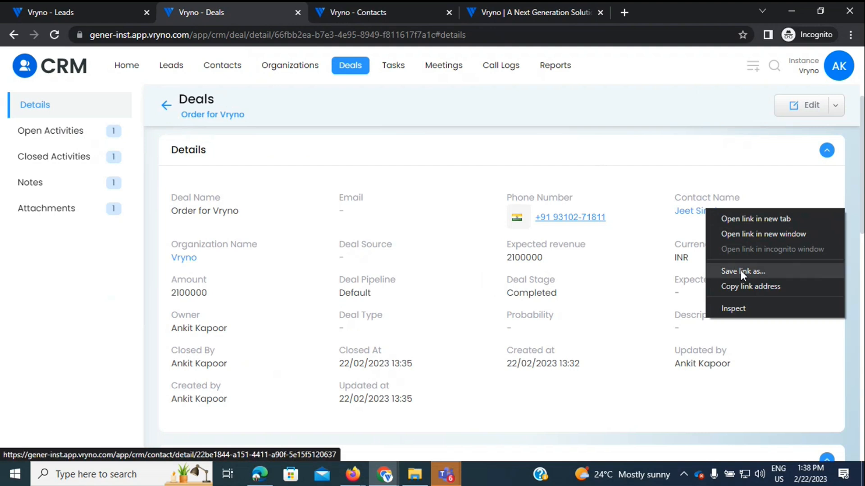
{"action": "left_click", "coordinate": [746, 220]}
{"action": "left_click", "coordinate": [420, 14]}
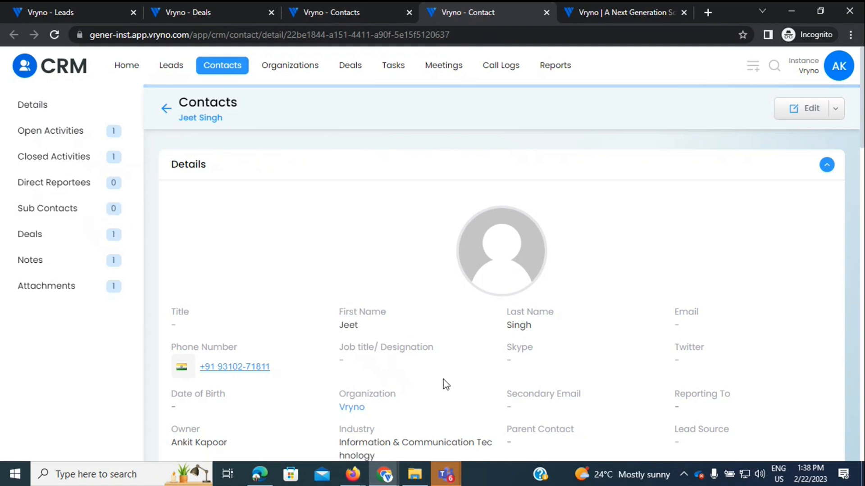
{"action": "left_click", "coordinate": [351, 407]}
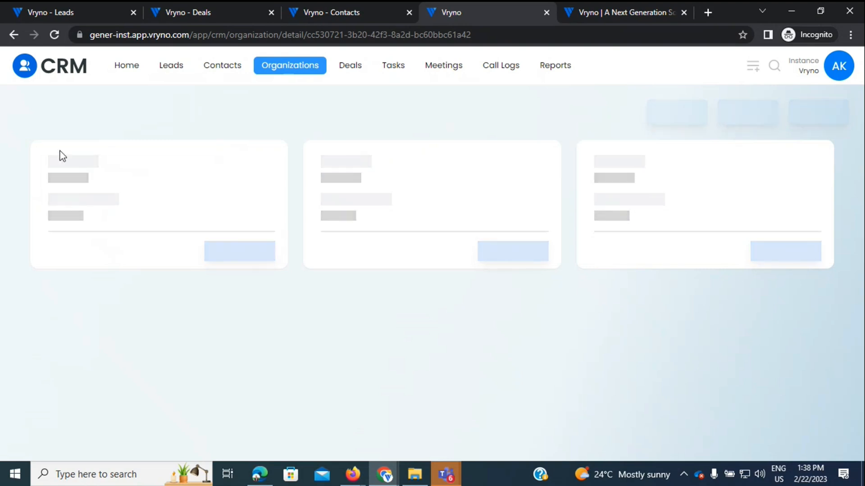
Step: Check Vryno's related contact, then its linked deal Order for Vryno at 2100000
{"action": "left_click", "coordinate": [55, 37]}
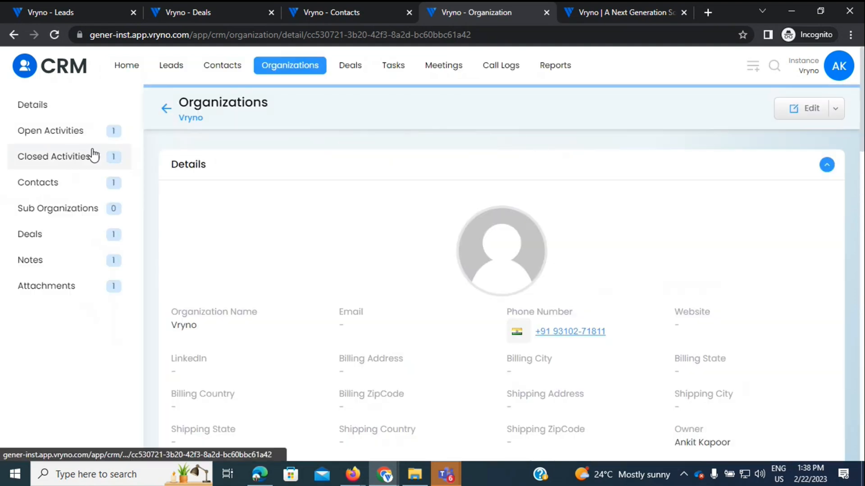
{"action": "left_click", "coordinate": [36, 187]}
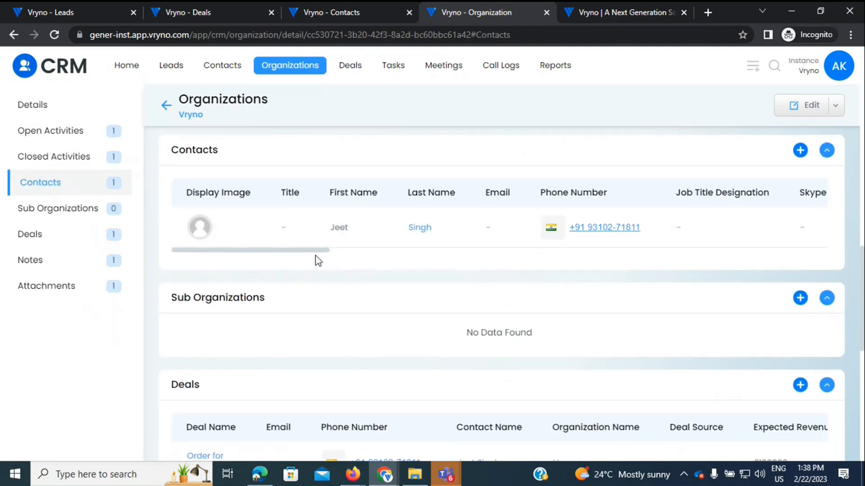
{"action": "left_click_drag", "start_coordinate": [316, 253], "coordinate": [222, 261]}
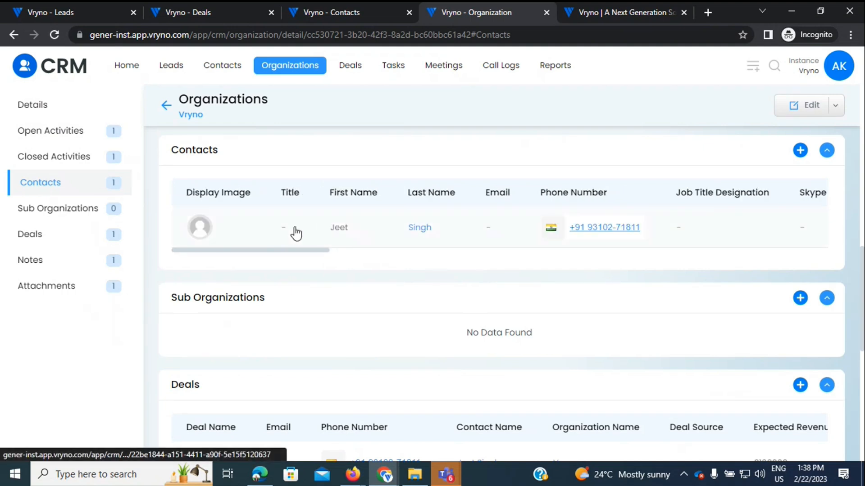
{"action": "left_click", "coordinate": [43, 244]}
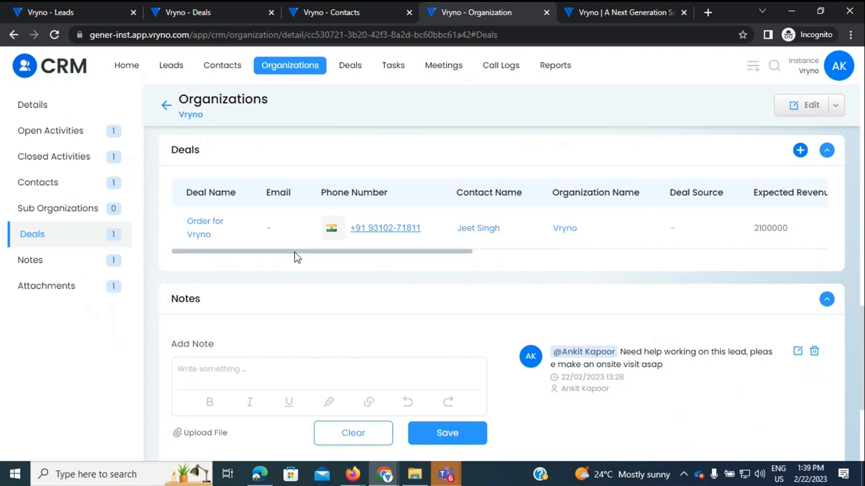
Step: Open the organization's Create Deals form twice, closing it each time without saving
{"action": "left_click", "coordinate": [801, 151]}
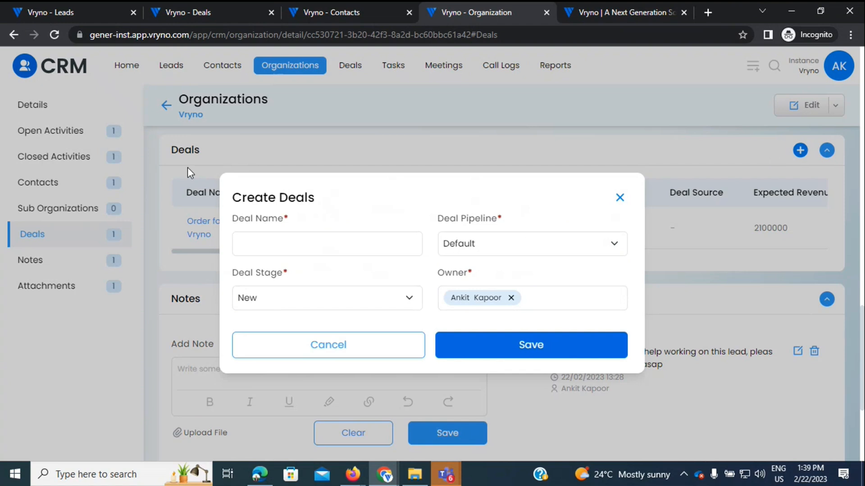
{"action": "left_click", "coordinate": [620, 197]}
{"action": "left_click", "coordinate": [800, 150]}
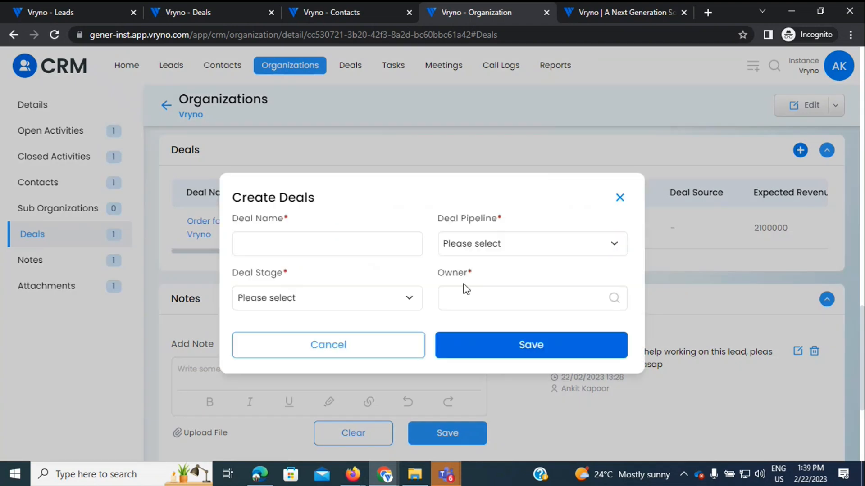
{"action": "left_click", "coordinate": [618, 198]}
Step: Go to the organization's related Contacts and dismiss the Create Contacts form unsaved
{"action": "left_click", "coordinate": [27, 197]}
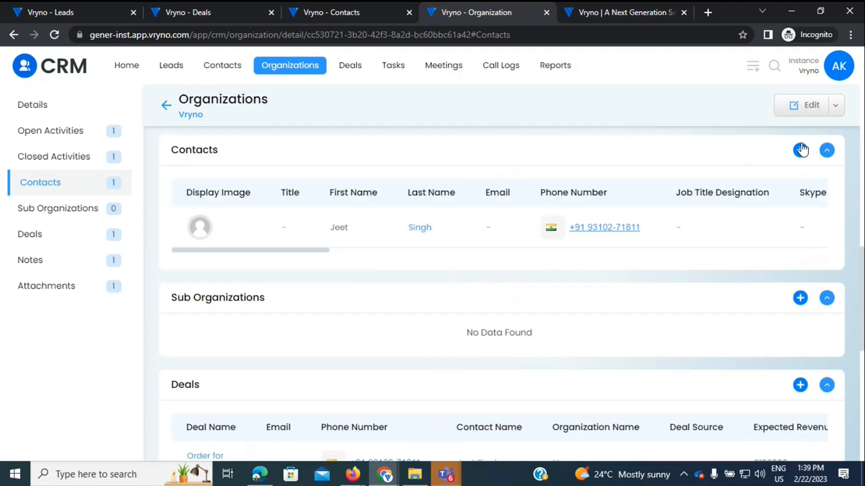
{"action": "left_click", "coordinate": [801, 150]}
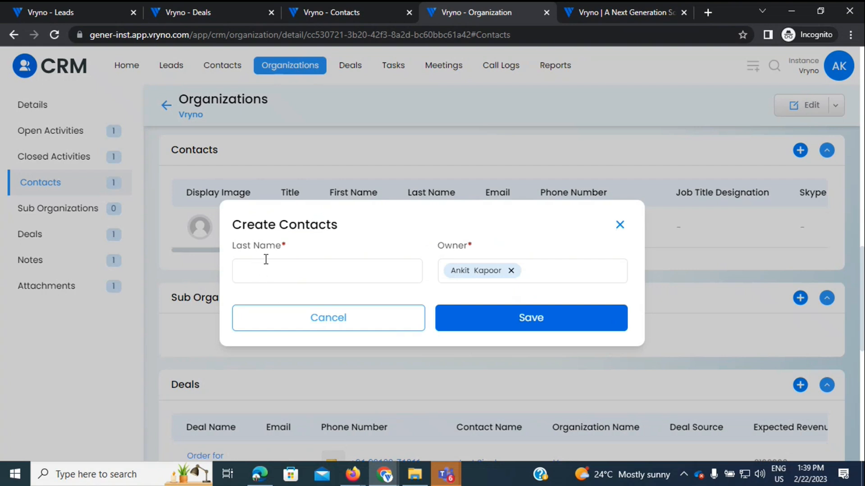
{"action": "left_click_drag", "start_coordinate": [285, 252], "coordinate": [230, 253]}
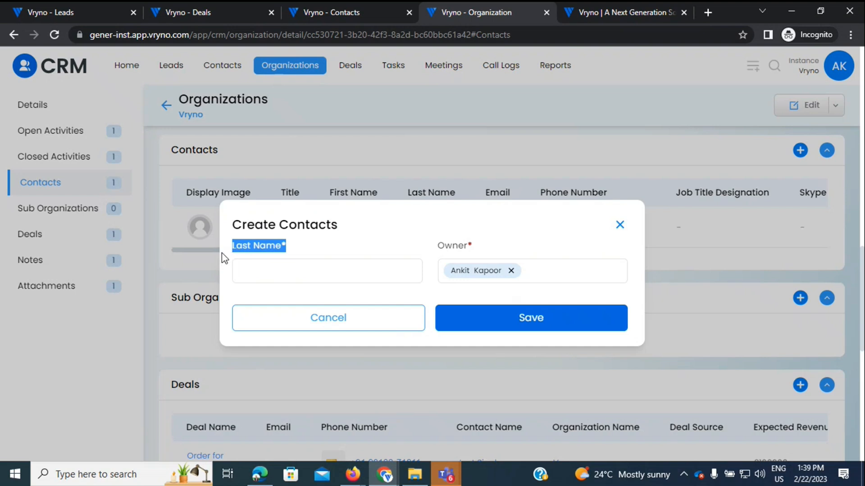
{"action": "left_click", "coordinate": [74, 342]}
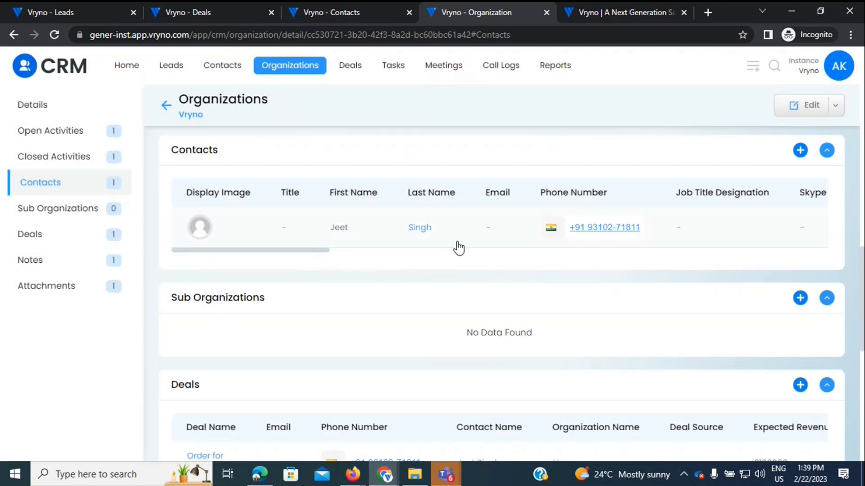
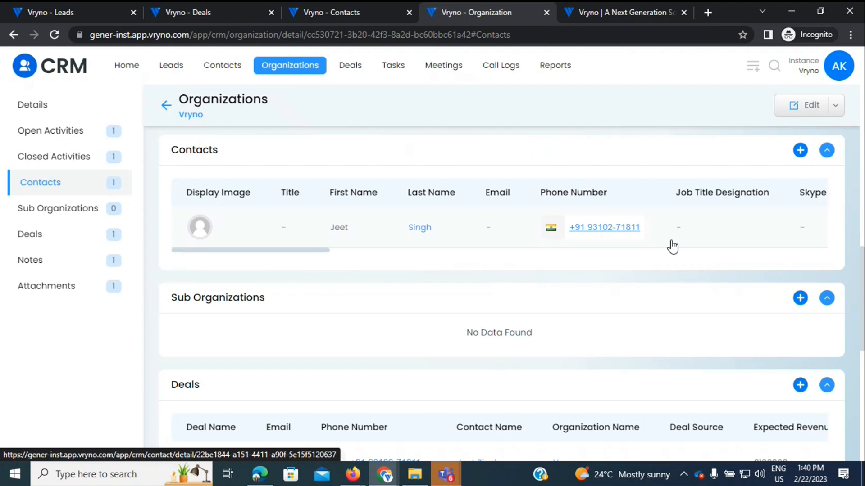
Step: Browse the Tasks and Meetings lists, then view the three outbound 'First Call' logs in Call Logs
{"action": "left_click", "coordinate": [398, 70]}
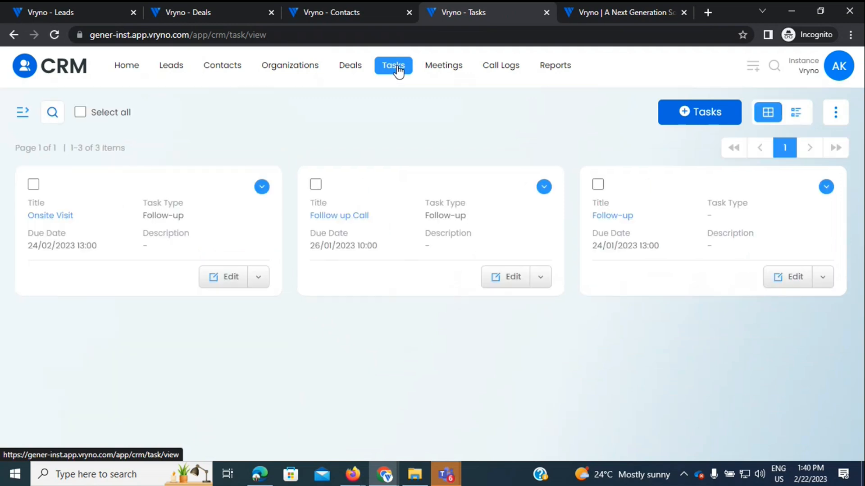
{"action": "left_click", "coordinate": [445, 72]}
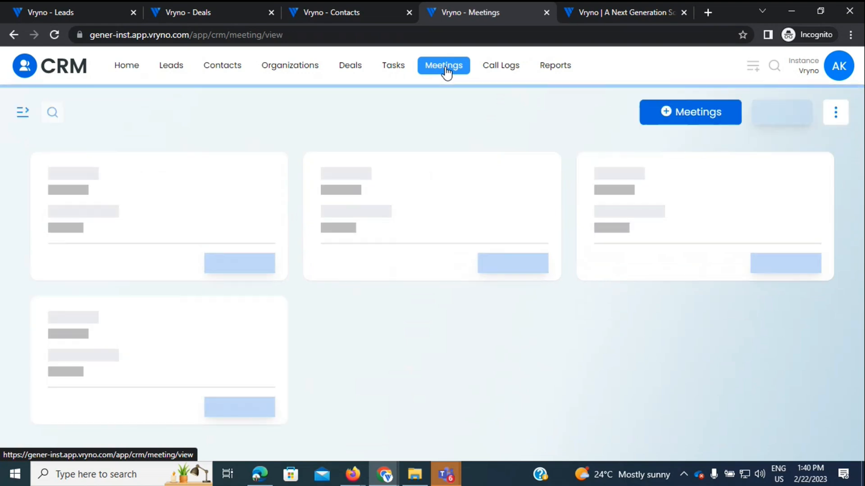
{"action": "left_click", "coordinate": [501, 68]}
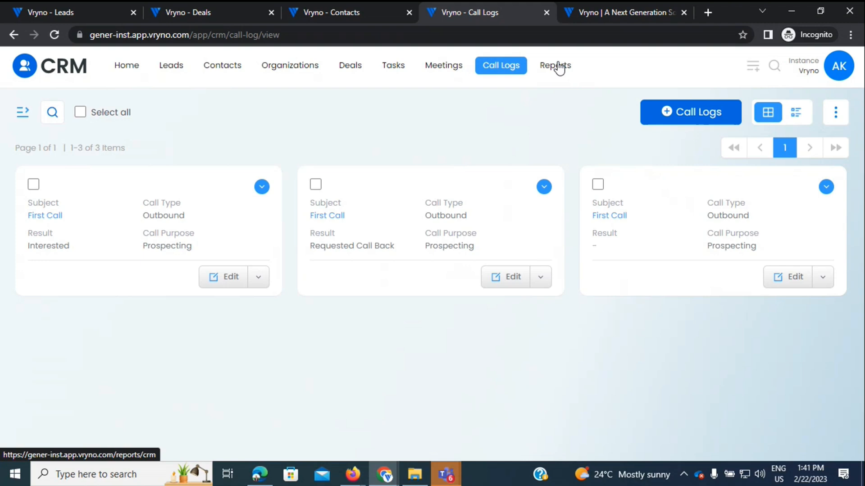
{"action": "left_click", "coordinate": [838, 75]}
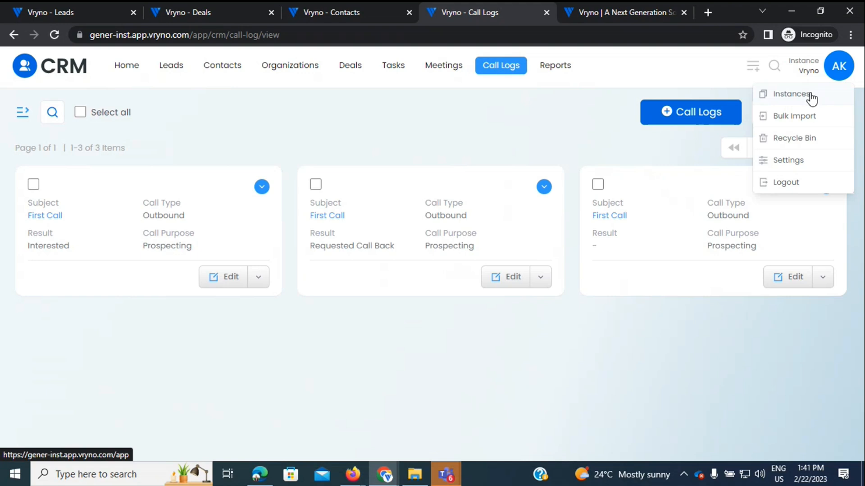
Step: From the Leads list, download the sample import file lead (38).csv and close the import dialog
{"action": "left_click", "coordinate": [167, 68]}
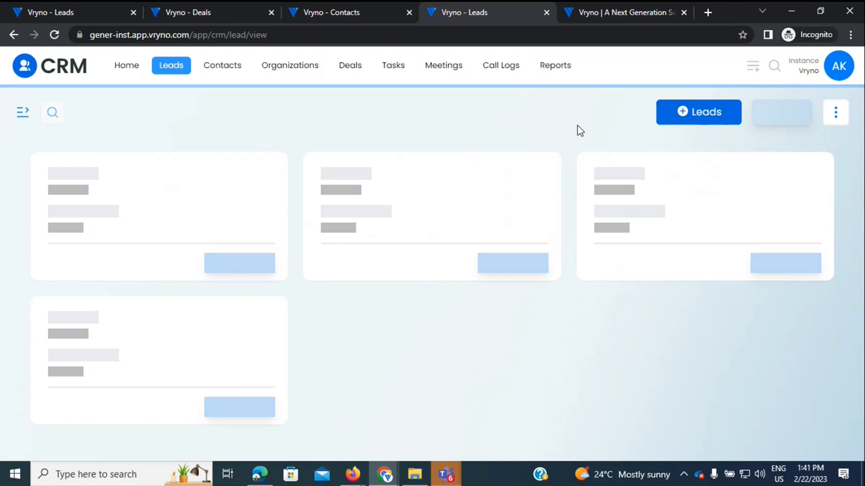
{"action": "left_click", "coordinate": [836, 112]}
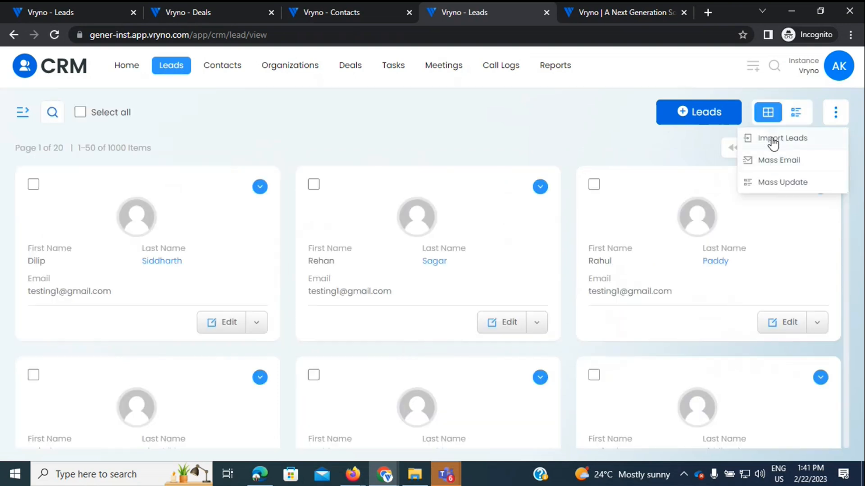
{"action": "left_click", "coordinate": [773, 142]}
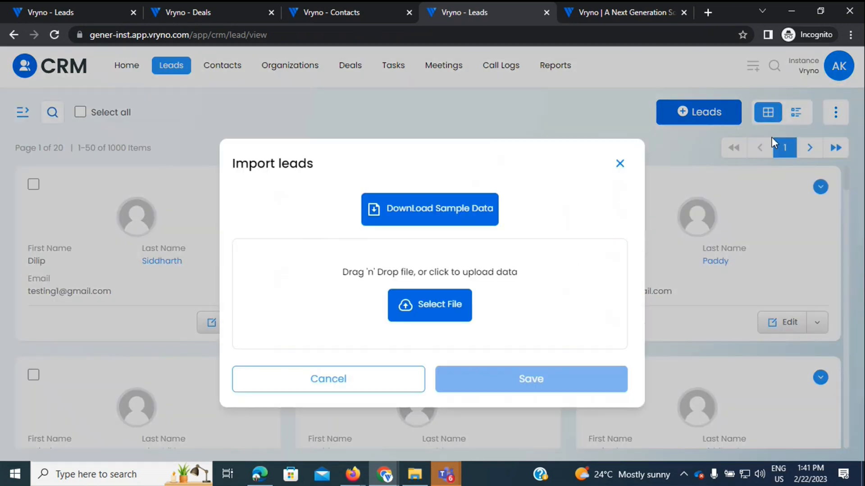
{"action": "left_click", "coordinate": [413, 216]}
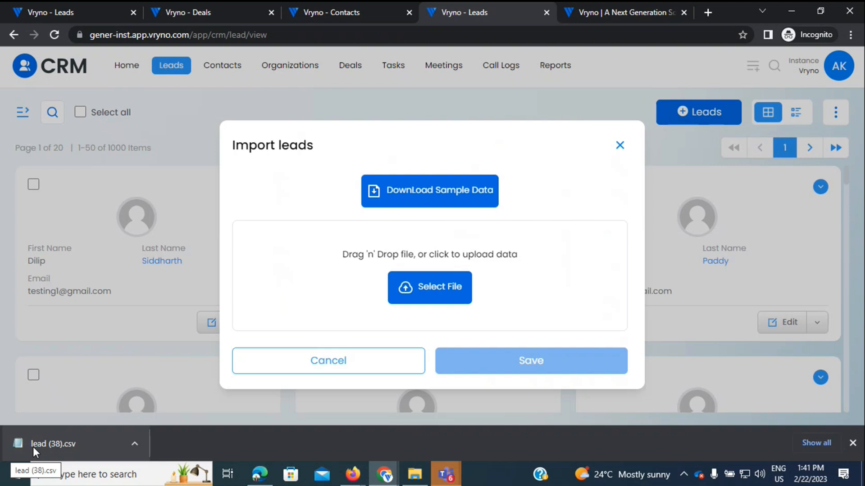
{"action": "left_click", "coordinate": [620, 147]}
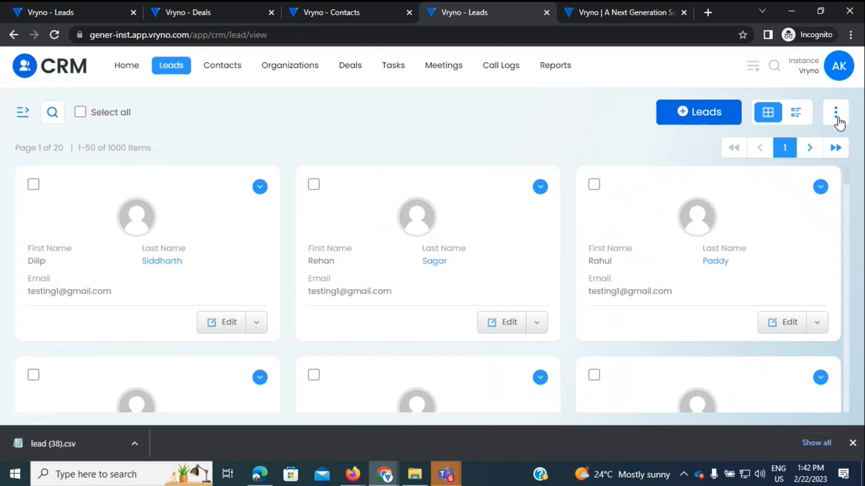
Step: Select all leads on the first page, check the Action options, and show the Custom Views sidebar
{"action": "left_click", "coordinate": [837, 118]}
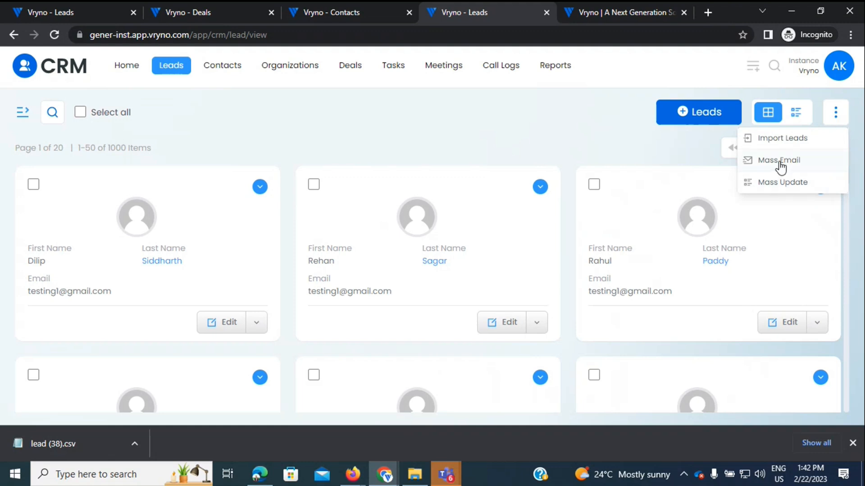
{"action": "left_click", "coordinate": [81, 116]}
{"action": "left_click", "coordinate": [81, 114]}
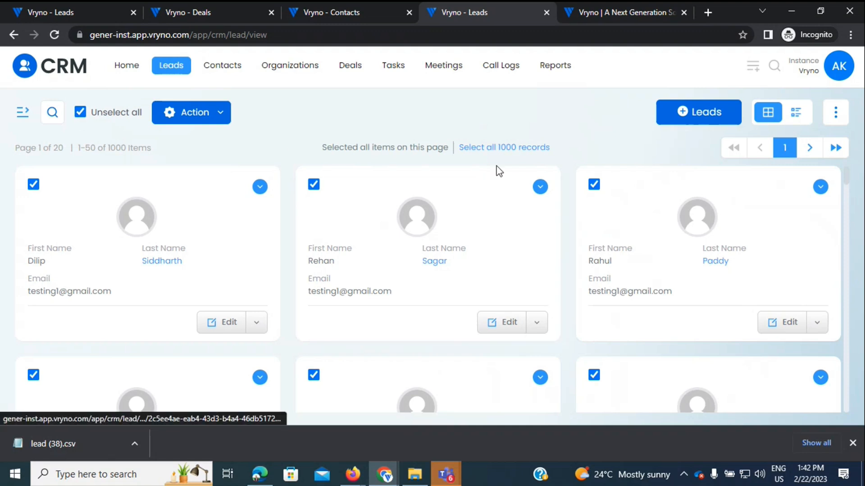
{"action": "left_click", "coordinate": [197, 113]}
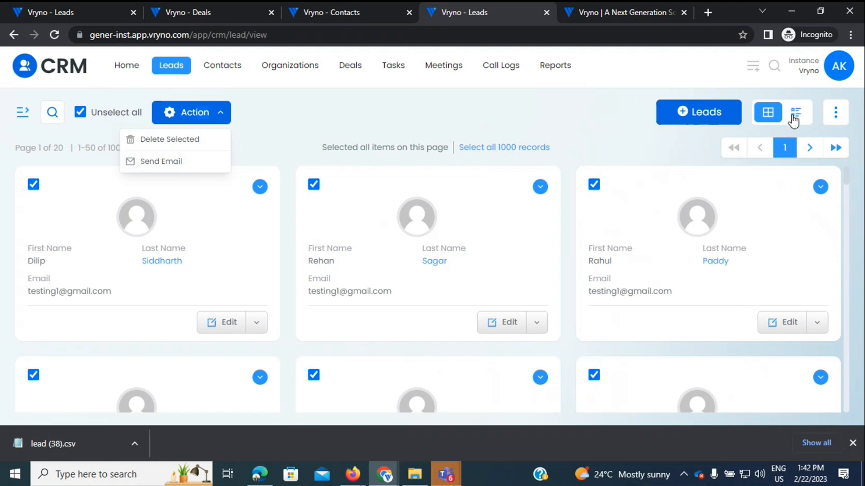
{"action": "left_click", "coordinate": [835, 118]}
{"action": "left_click", "coordinate": [836, 118]}
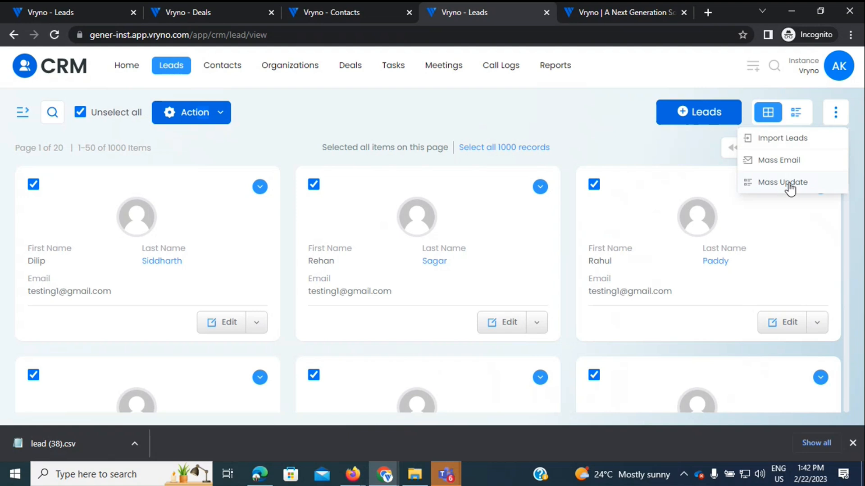
{"action": "left_click", "coordinate": [23, 112]}
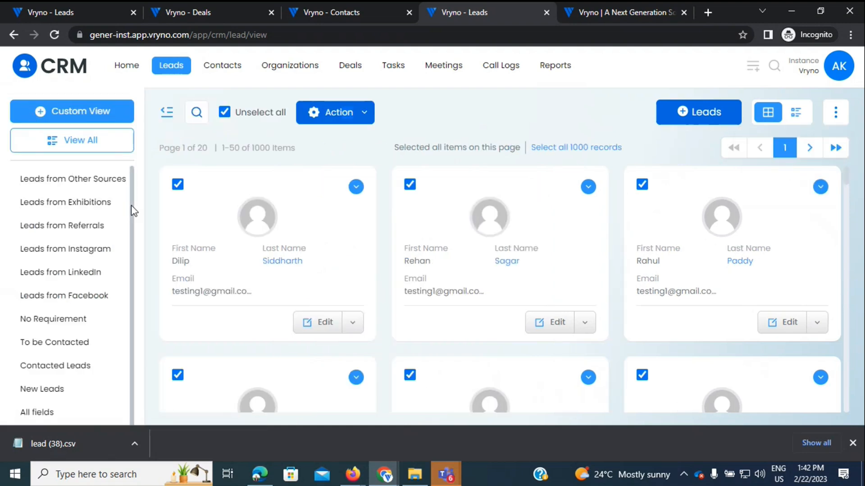
Step: Switch to the Leads from Facebook view (123 leads), then check the account and quick-create menus
{"action": "left_click_drag", "start_coordinate": [131, 212], "coordinate": [127, 283]}
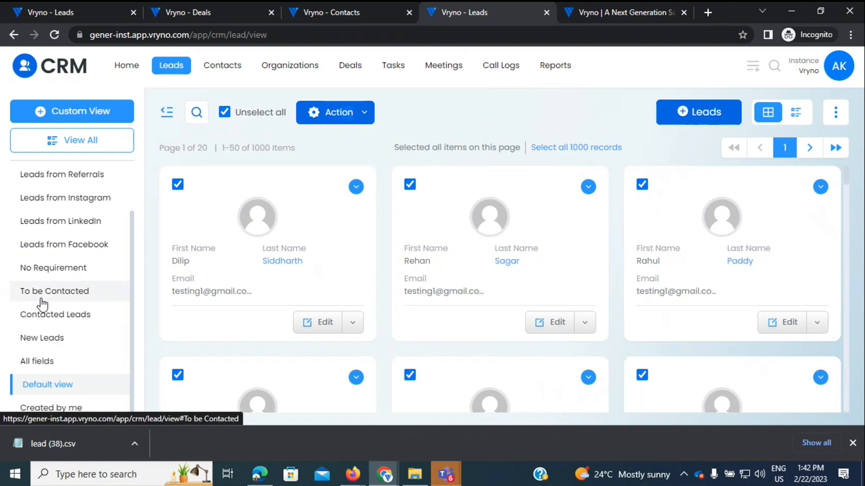
{"action": "left_click", "coordinate": [52, 246]}
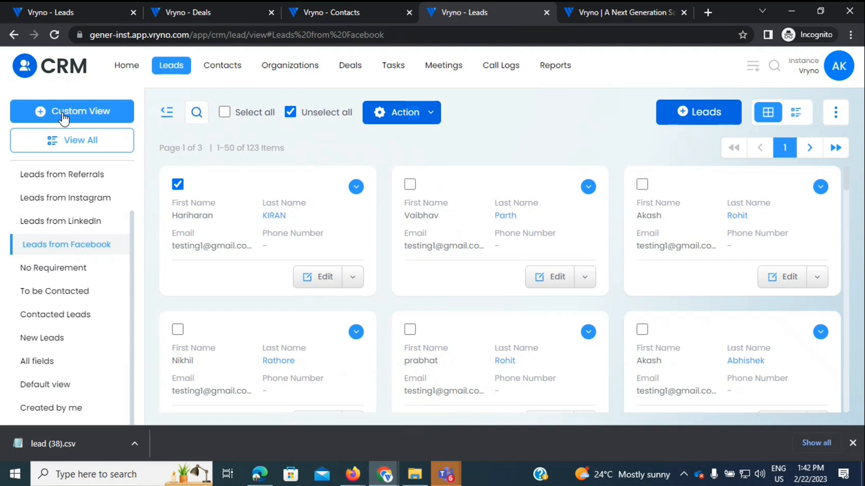
{"action": "left_click", "coordinate": [831, 76]}
{"action": "left_click", "coordinate": [755, 72]}
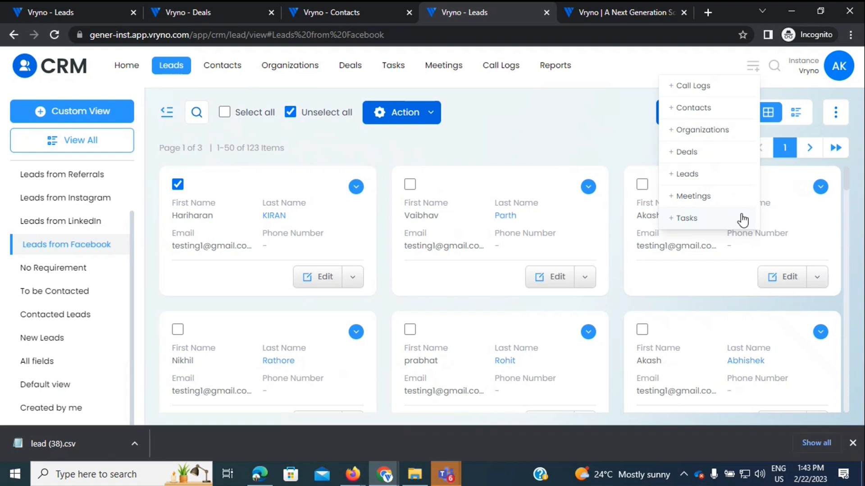
{"action": "left_click", "coordinate": [838, 67]}
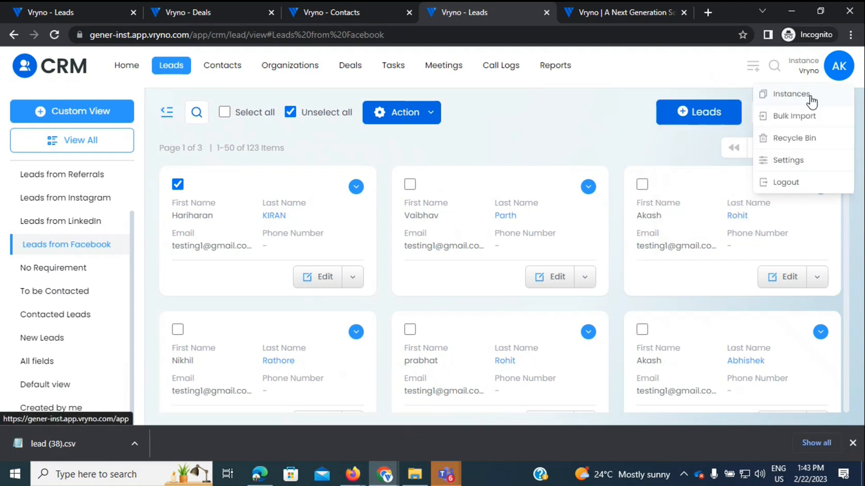
Step: Open Personal Settings, expand Local Information preferences, then go to Email Settings
{"action": "left_click", "coordinate": [792, 159]}
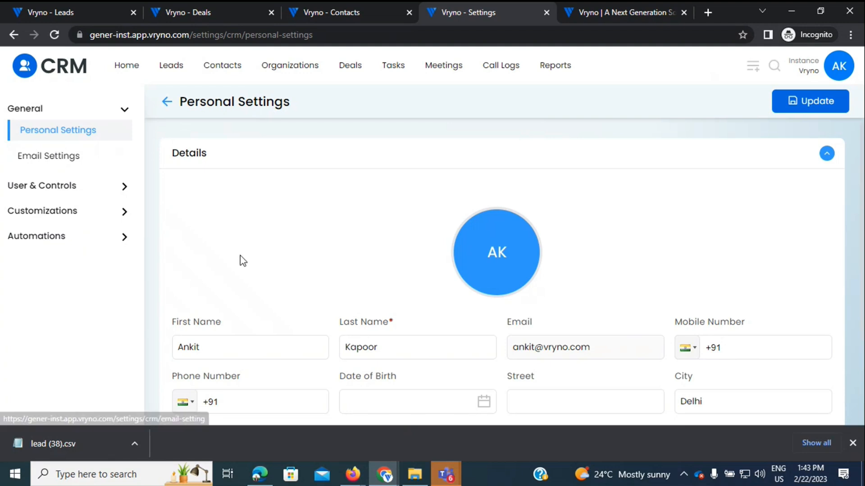
{"action": "scroll", "coordinate": [240, 255], "scroll_direction": "down", "scroll_amount": 3}
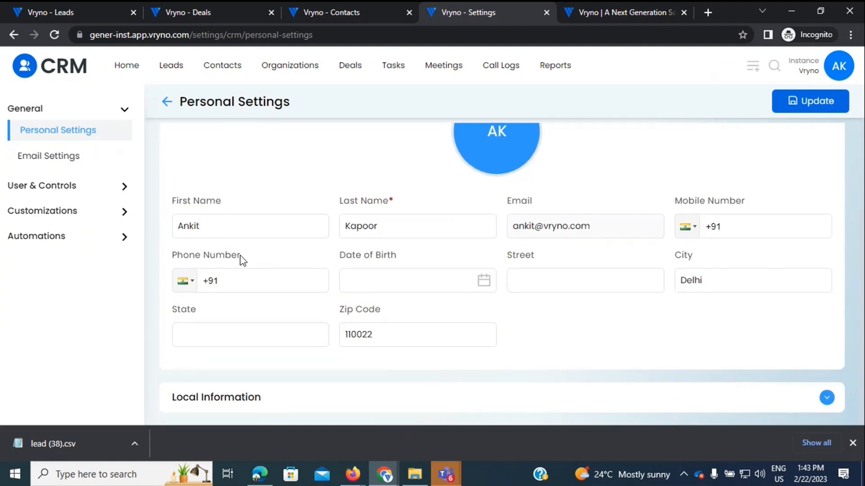
{"action": "left_click", "coordinate": [290, 401]}
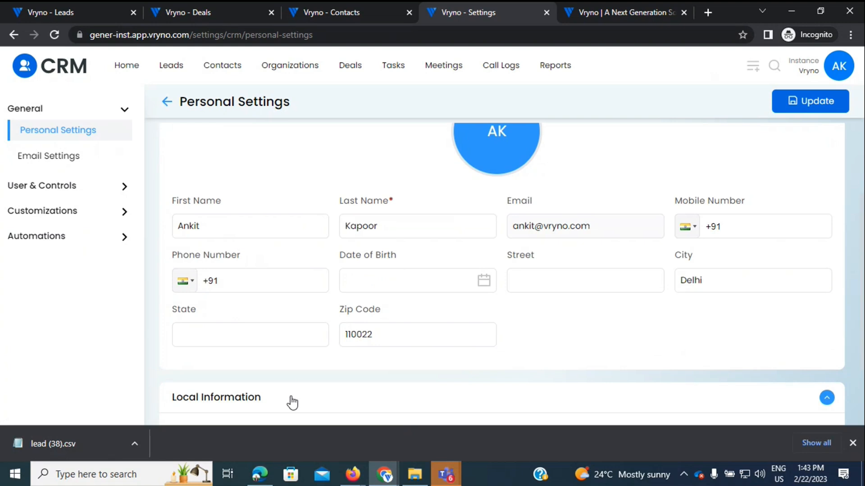
{"action": "scroll", "coordinate": [290, 402], "scroll_direction": "down", "scroll_amount": 2}
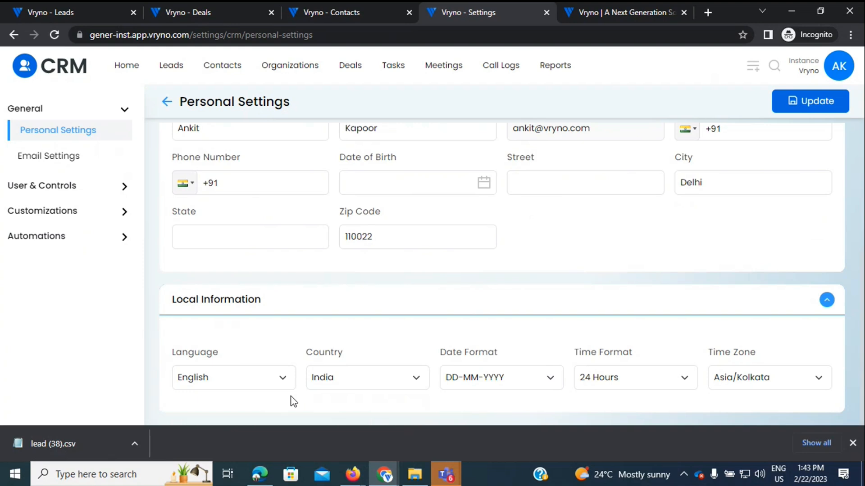
{"action": "left_click", "coordinate": [53, 158]}
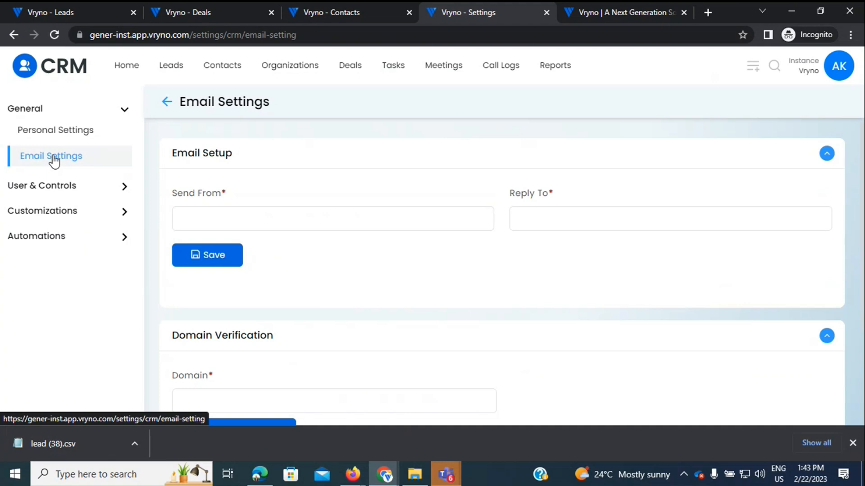
Step: Collapse and reopen Domain Verification, then expand User & Controls to show Users and Roles & Permissions
{"action": "left_click", "coordinate": [346, 329]}
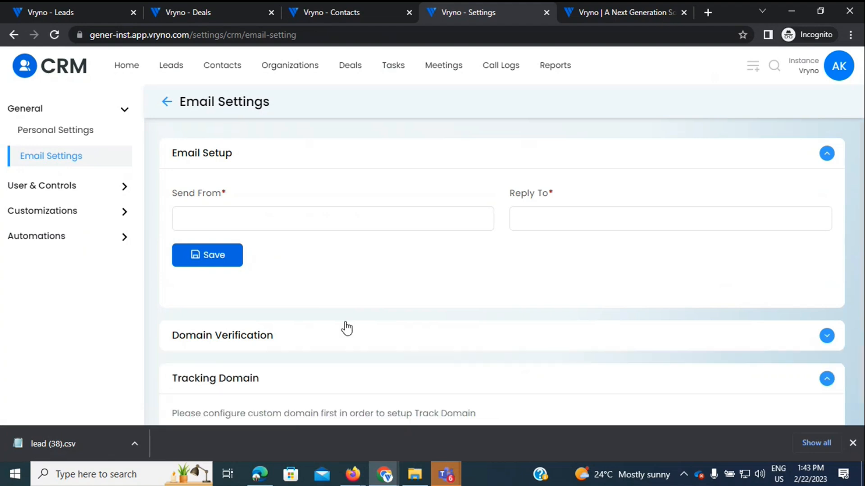
{"action": "left_click", "coordinate": [346, 329]}
{"action": "scroll", "coordinate": [345, 322], "scroll_direction": "down", "scroll_amount": 1}
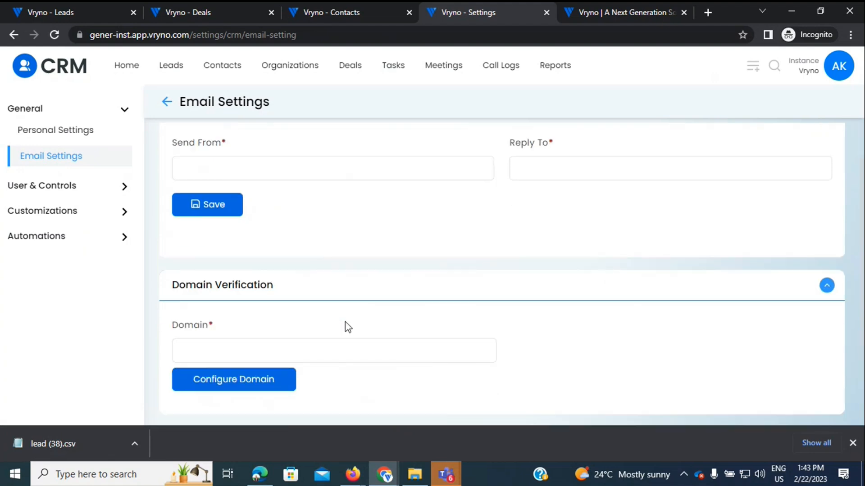
{"action": "scroll", "coordinate": [345, 323], "scroll_direction": "down", "scroll_amount": 2}
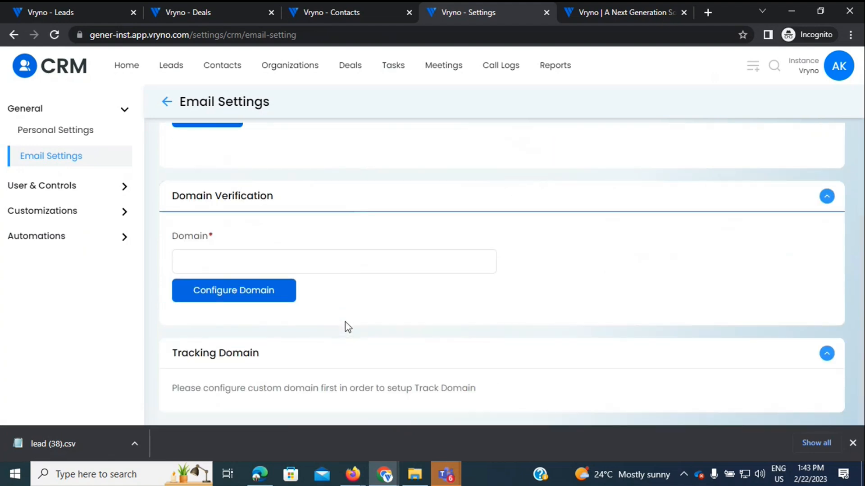
{"action": "scroll", "coordinate": [345, 322], "scroll_direction": "up", "scroll_amount": 3}
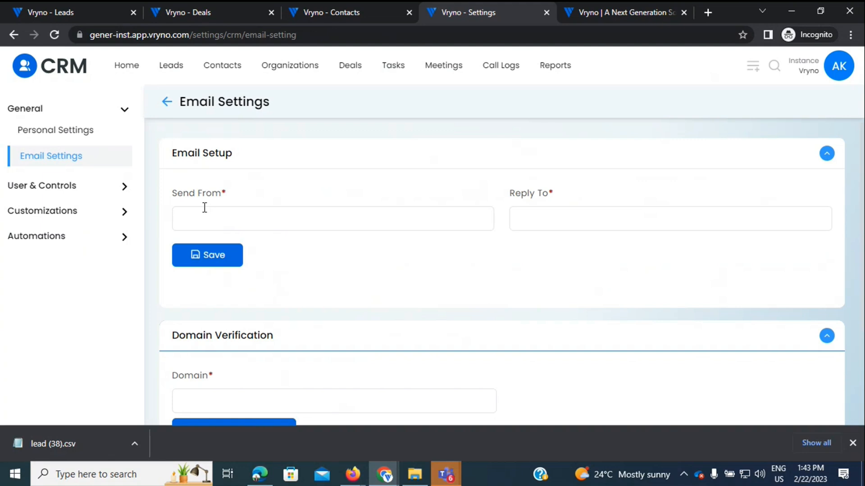
{"action": "right_click", "coordinate": [29, 184]}
{"action": "left_click", "coordinate": [15, 188]}
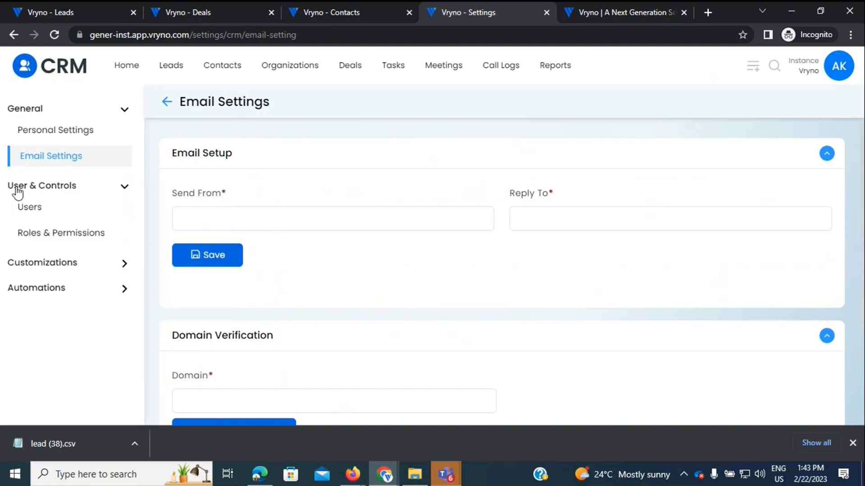
{"action": "left_click", "coordinate": [39, 215]}
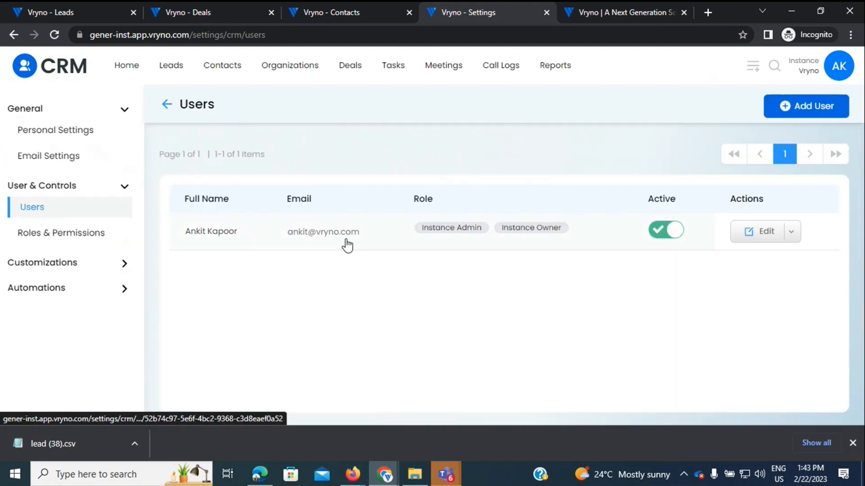
Step: Open the Instance User role and expand Attachment, showing Delete, Create, Update and View granted
{"action": "left_click", "coordinate": [42, 241]}
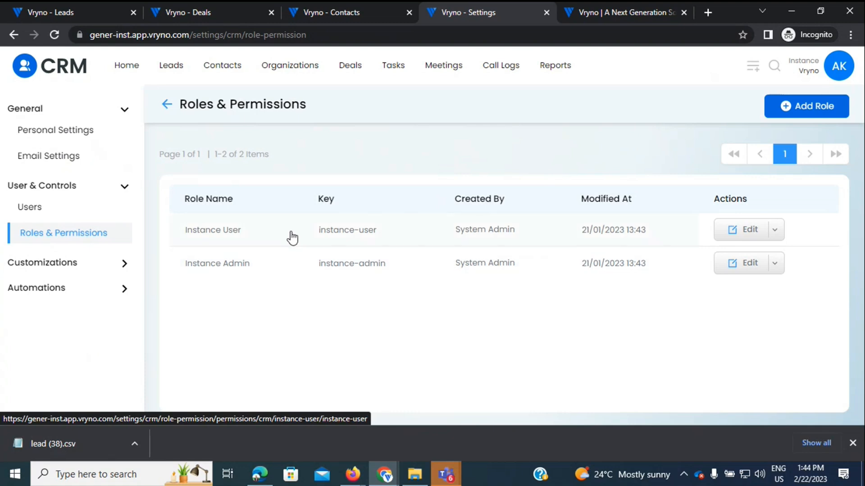
{"action": "left_click", "coordinate": [318, 233]}
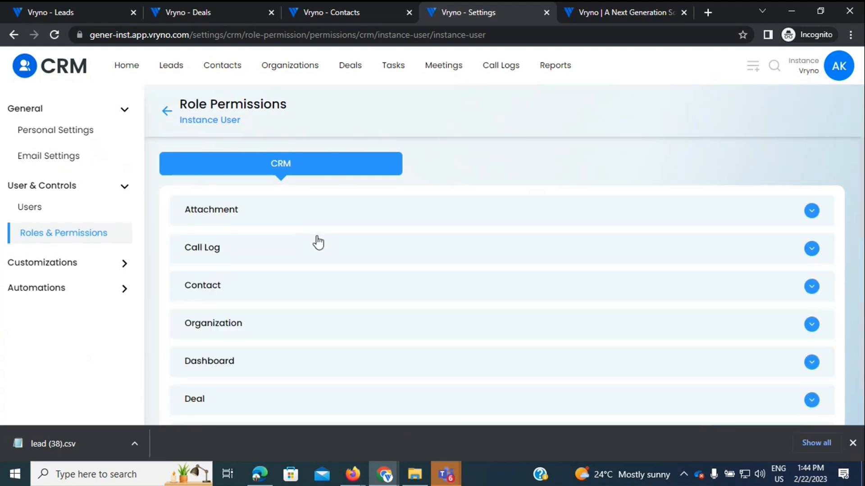
{"action": "left_click", "coordinate": [299, 224]}
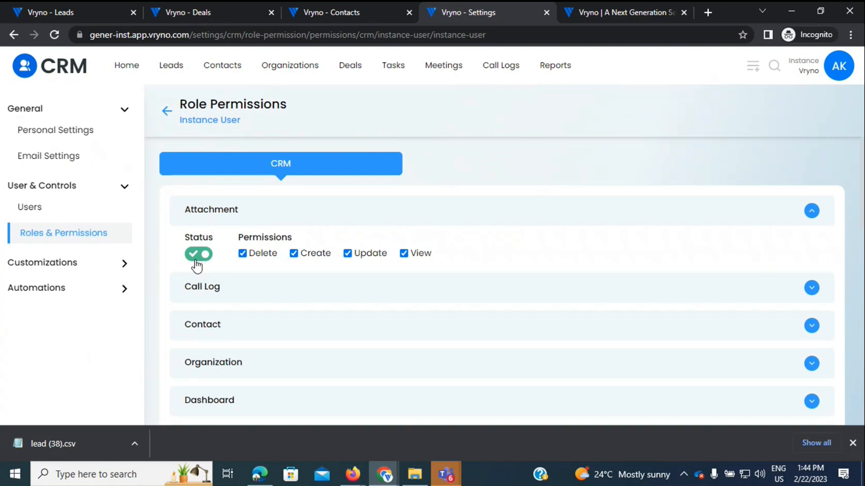
{"action": "left_click", "coordinate": [31, 263]}
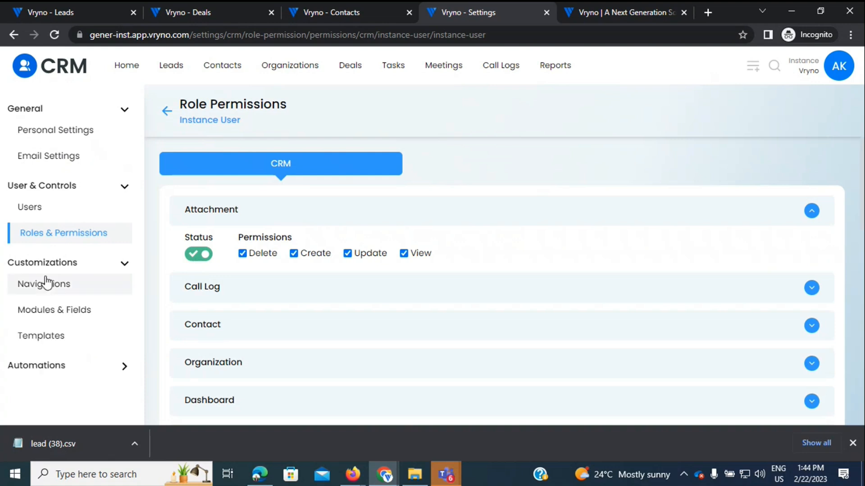
Step: In the Top Menu navigation, move Contacts above Leads, then restore Leads to first place
{"action": "left_click", "coordinate": [46, 283]}
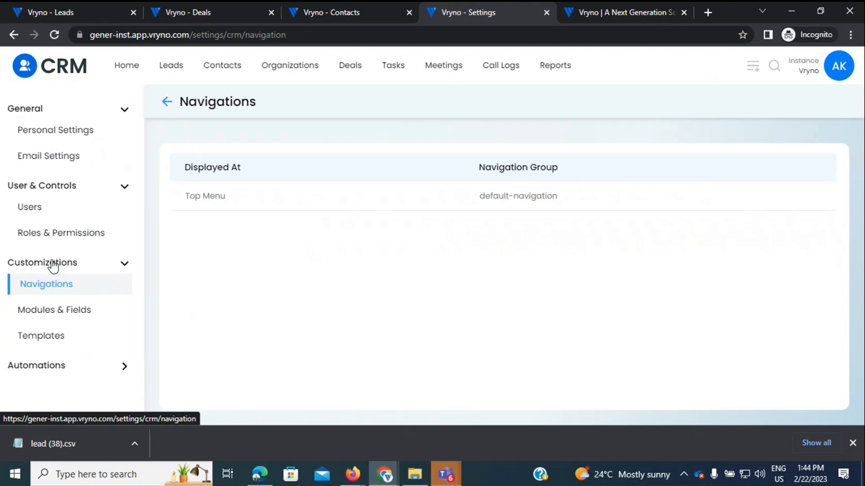
{"action": "left_click", "coordinate": [229, 194]}
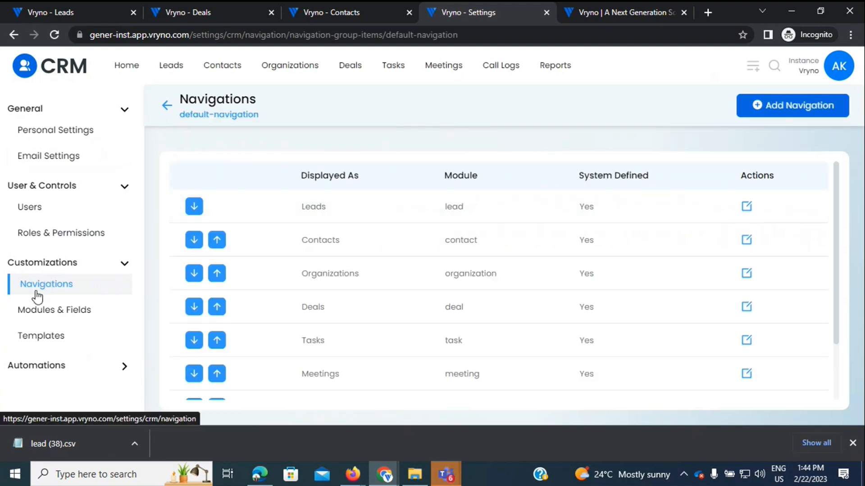
{"action": "left_click", "coordinate": [217, 239]}
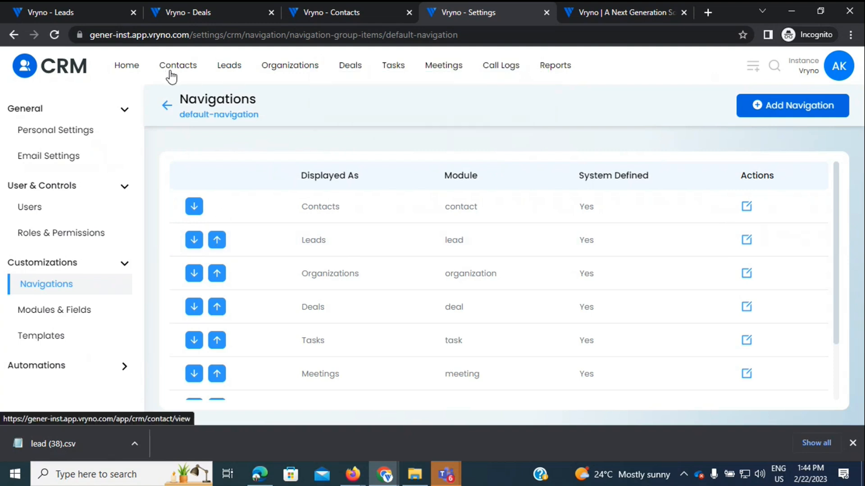
{"action": "left_click", "coordinate": [218, 241]}
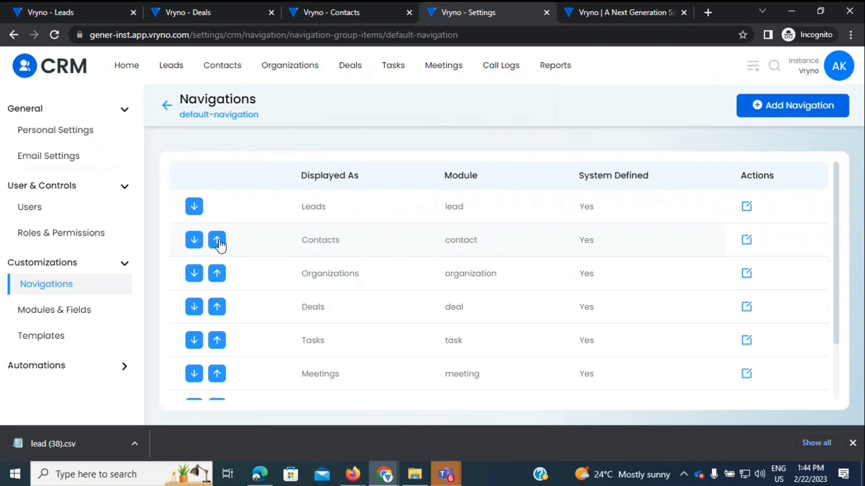
{"action": "left_click", "coordinate": [59, 311]}
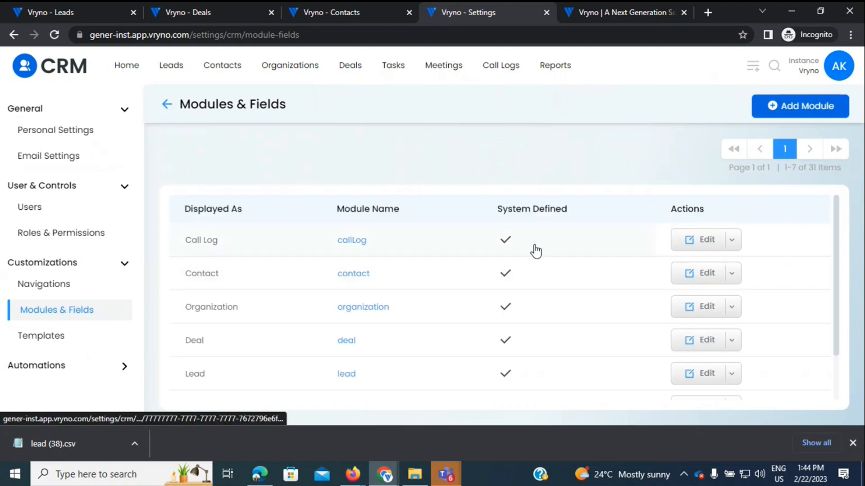
Step: Open the Lead module's Default Layout fields and scroll across to the Quick Create and Mandatory columns
{"action": "left_click_drag", "start_coordinate": [837, 250], "coordinate": [845, 294]}
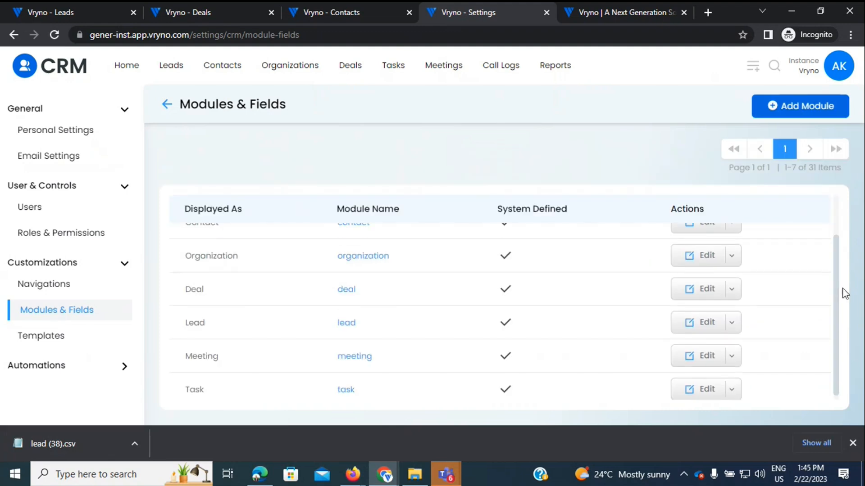
{"action": "left_click", "coordinate": [279, 324]}
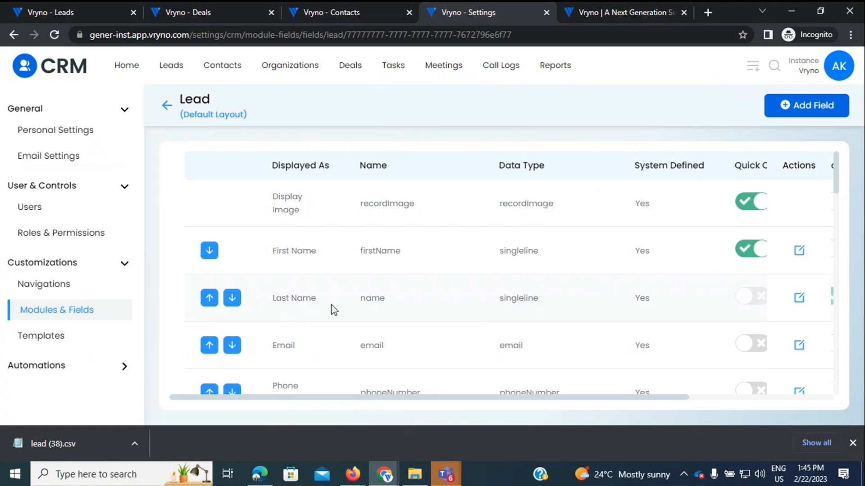
{"action": "scroll", "coordinate": [331, 304], "scroll_direction": "down", "scroll_amount": 1}
{"action": "scroll", "coordinate": [331, 304], "scroll_direction": "right", "scroll_amount": 2}
{"action": "scroll", "coordinate": [331, 304], "scroll_direction": "down", "scroll_amount": 1}
{"action": "scroll", "coordinate": [331, 305], "scroll_direction": "up", "scroll_amount": 2}
{"action": "scroll", "coordinate": [331, 305], "scroll_direction": "right", "scroll_amount": 1}
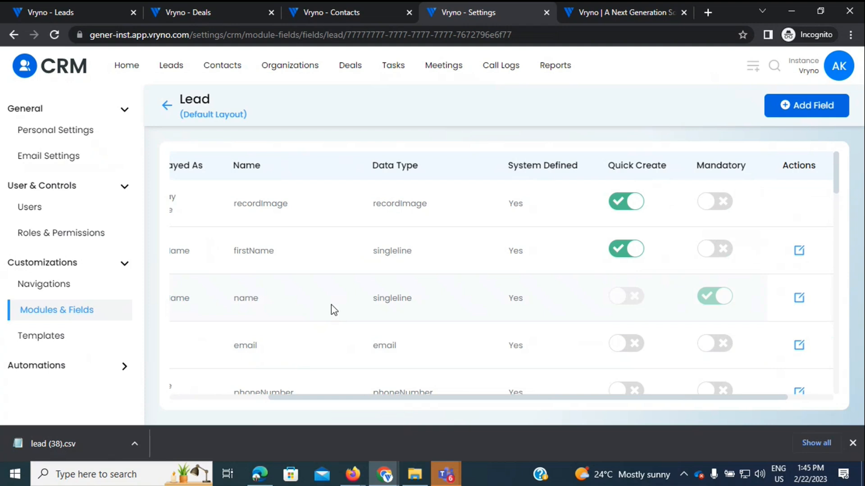
{"action": "left_click", "coordinate": [753, 66]}
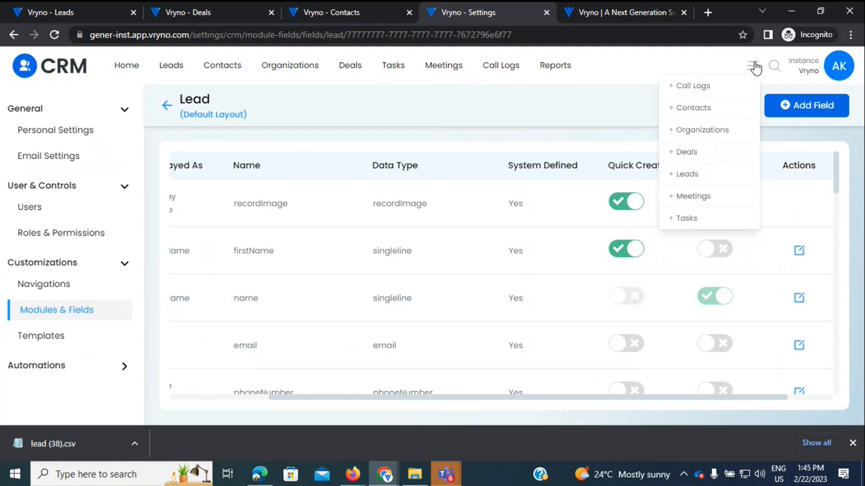
Step: Preview the quick Create Leads form before any changes, then close it
{"action": "left_click", "coordinate": [681, 175]}
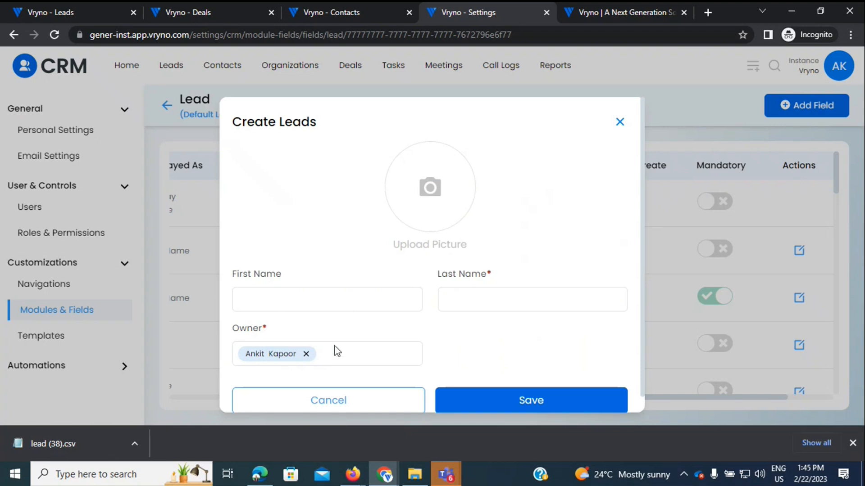
{"action": "left_click", "coordinate": [620, 122]}
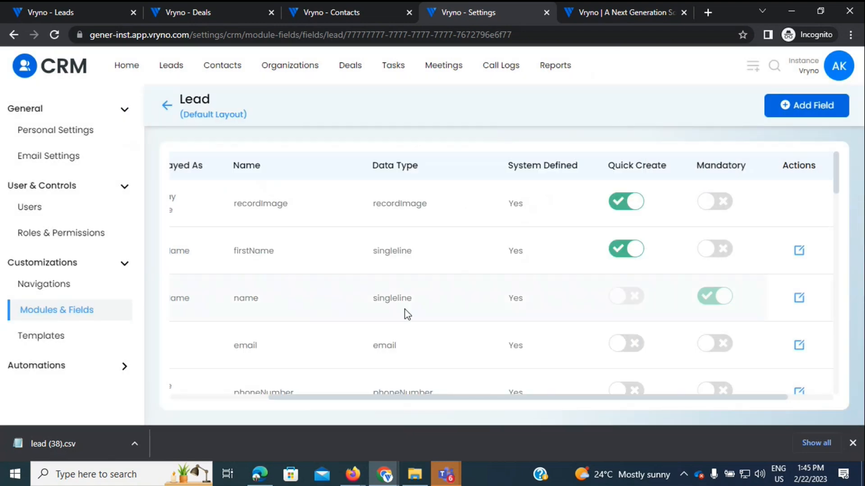
{"action": "scroll", "coordinate": [407, 314], "scroll_direction": "down", "scroll_amount": 3}
{"action": "scroll", "coordinate": [408, 314], "scroll_direction": "left", "scroll_amount": 2}
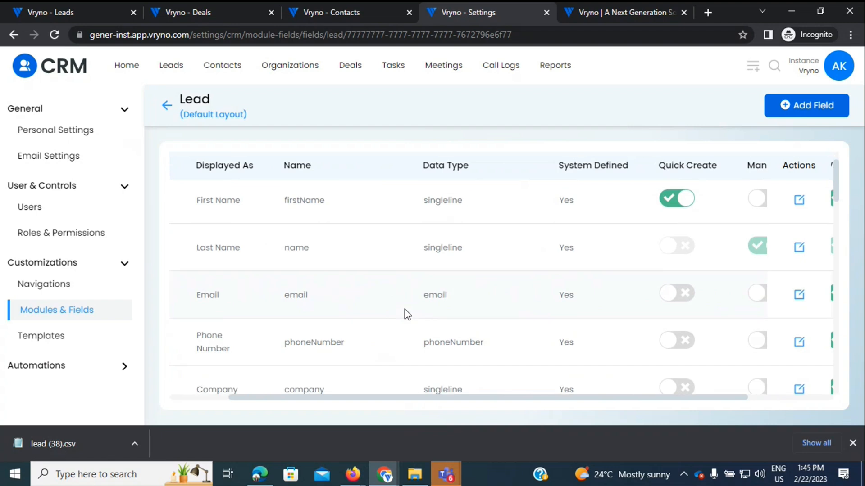
Step: Turn on Quick Create for the Email, Phone Number and Company fields
{"action": "left_click", "coordinate": [669, 243]}
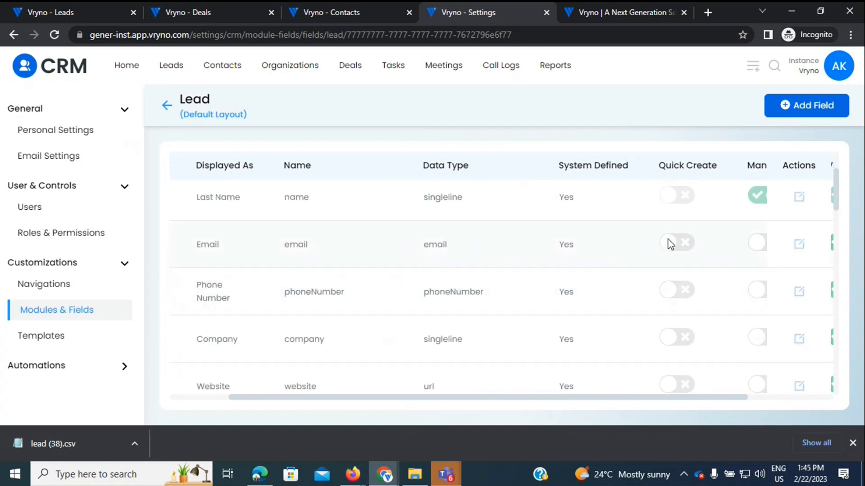
{"action": "left_click", "coordinate": [677, 292]}
{"action": "left_click", "coordinate": [682, 345]}
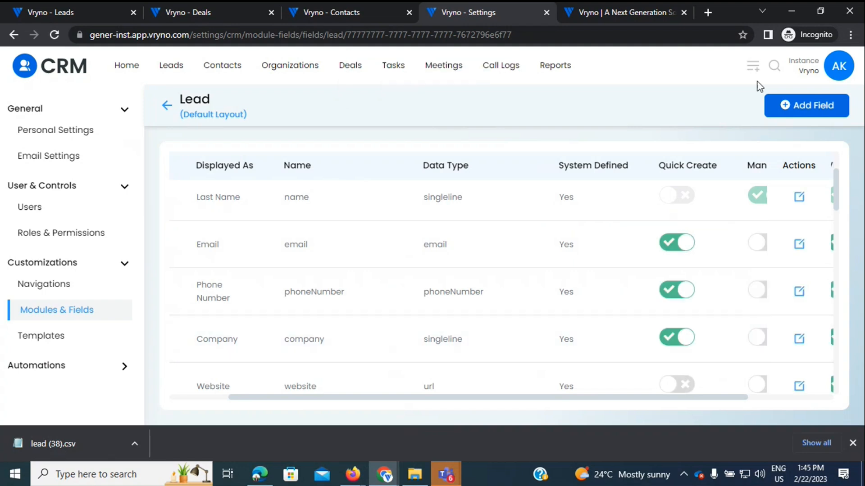
Step: Reopen the quick Create Leads form to verify the new fields, then cancel it
{"action": "left_click", "coordinate": [753, 67]}
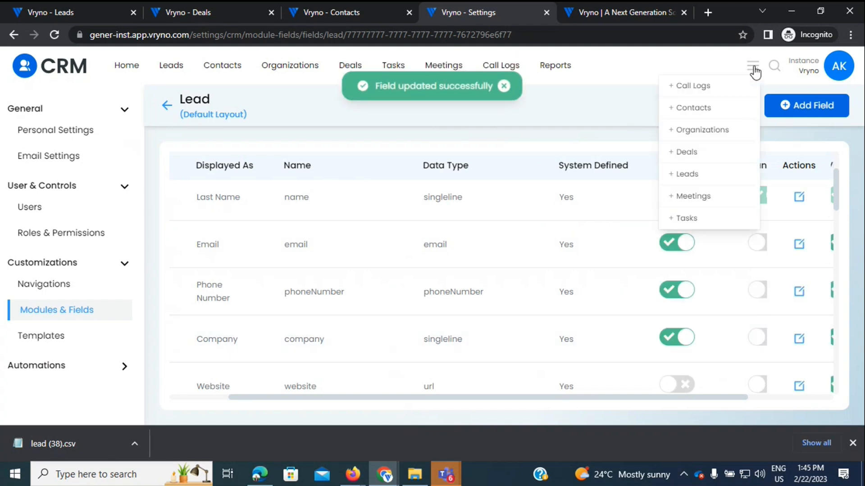
{"action": "left_click", "coordinate": [687, 175]}
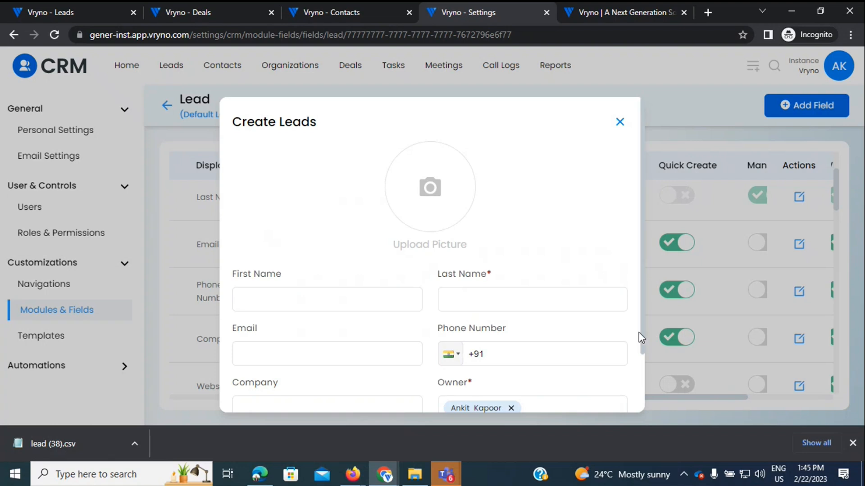
{"action": "scroll", "coordinate": [631, 326], "scroll_direction": "down", "scroll_amount": 2}
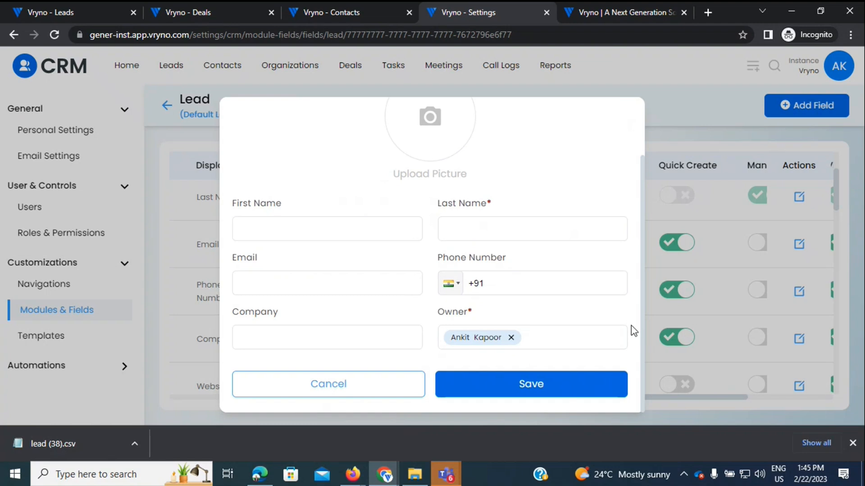
{"action": "left_click", "coordinate": [364, 390]}
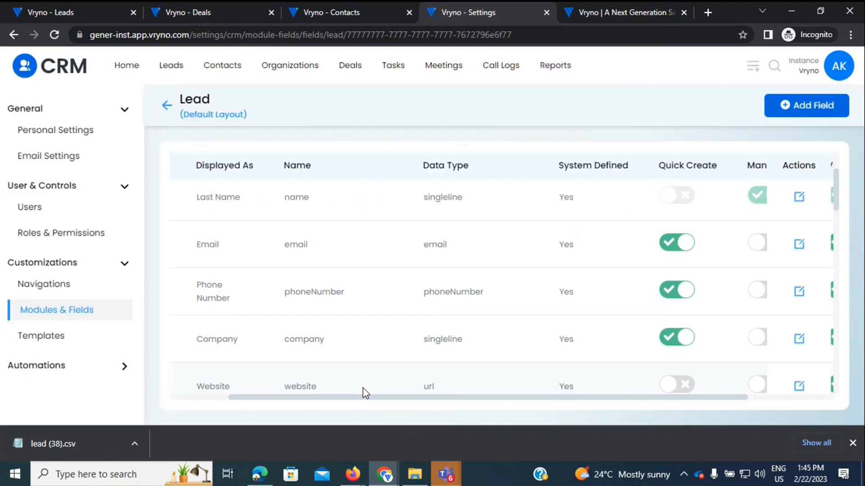
Step: Preview the Add Module form without saving, check the empty email Templates, and expand Automations
{"action": "left_click_drag", "start_coordinate": [366, 399], "coordinate": [325, 380]}
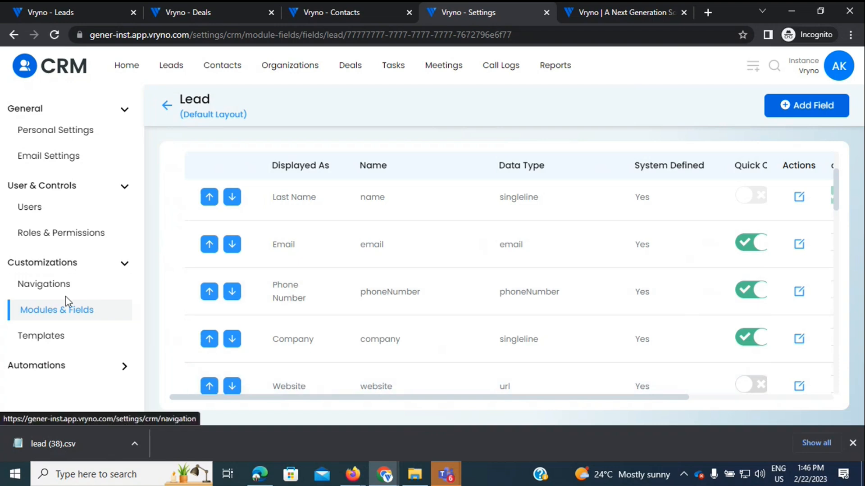
{"action": "left_click", "coordinate": [59, 317]}
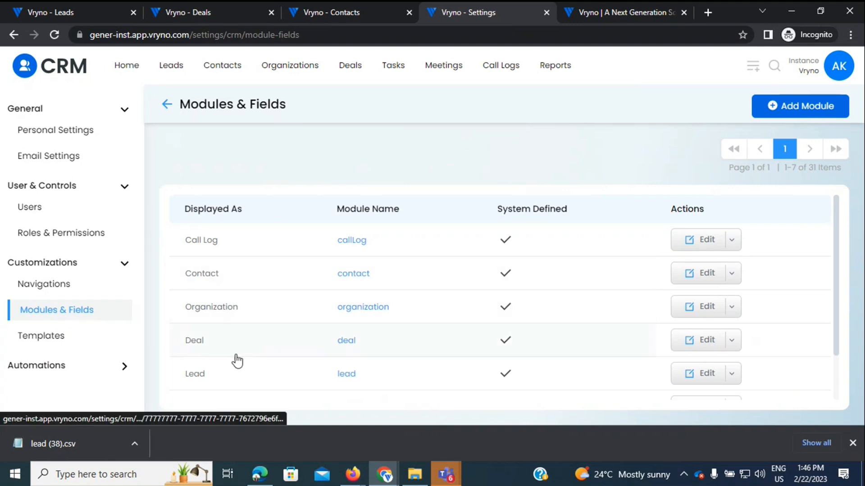
{"action": "left_click", "coordinate": [796, 118]}
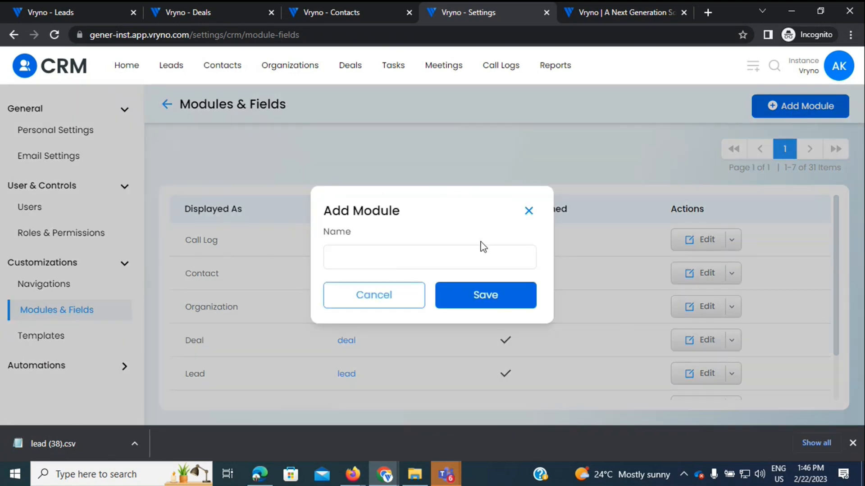
{"action": "left_click", "coordinate": [529, 213]}
{"action": "left_click", "coordinate": [41, 340]}
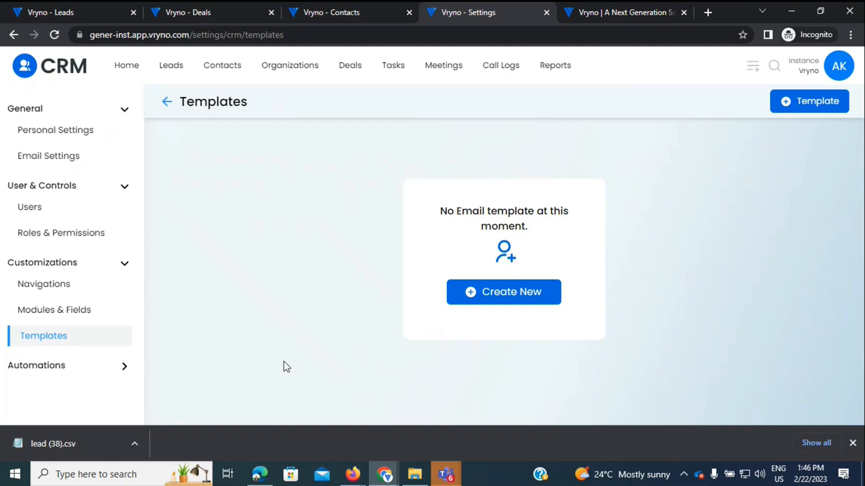
{"action": "left_click", "coordinate": [43, 373]}
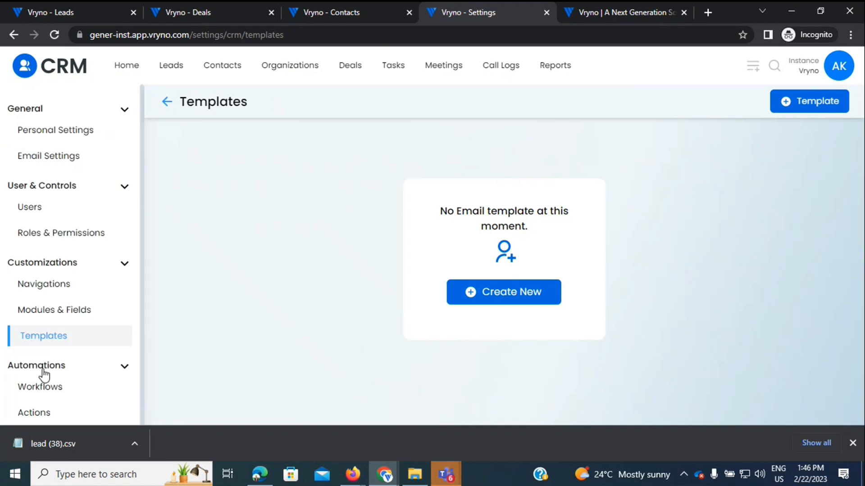